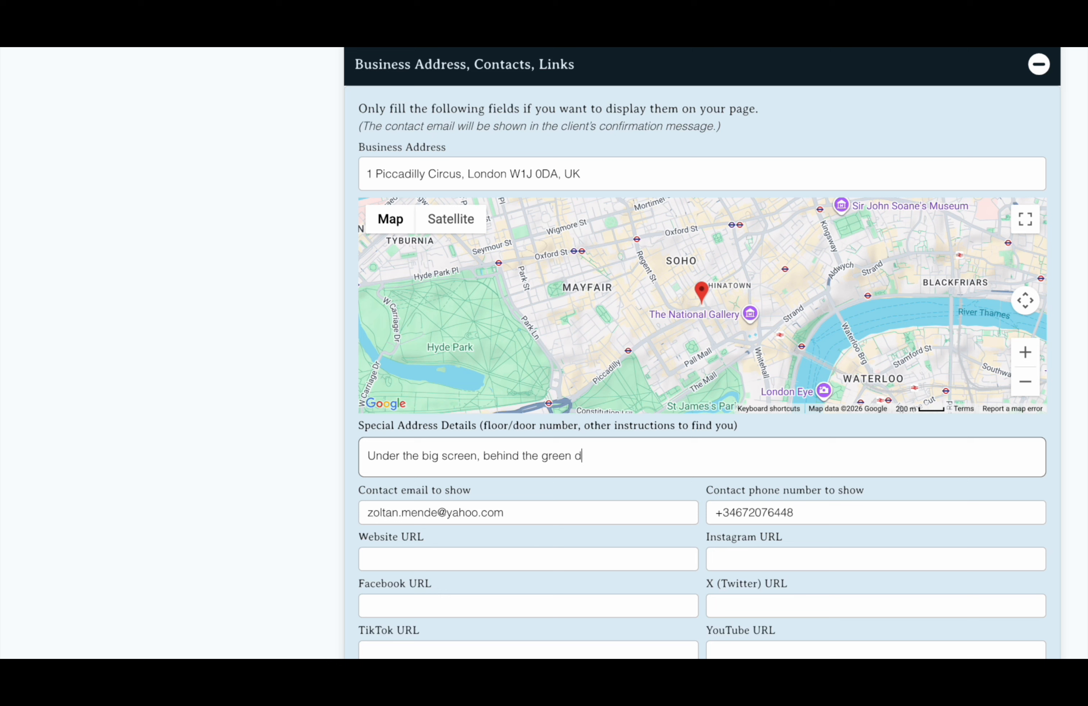
Finish the Special Address Details directions note with the green-door detail
{"action": "type", "text": "r"}
{"action": "key", "text": "Tab"}
{"action": "left_click", "coordinate": [503, 489]}
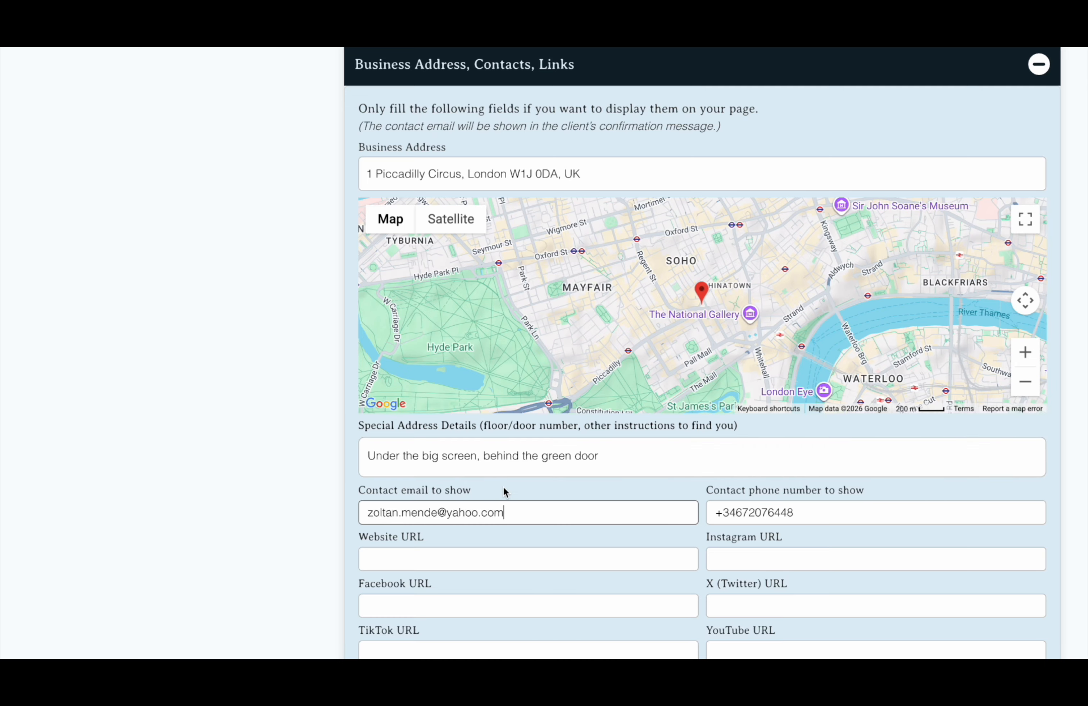
{"action": "scroll", "coordinate": [557, 489], "scroll_direction": "down", "scroll_amount": 2}
{"action": "left_click", "coordinate": [534, 521]}
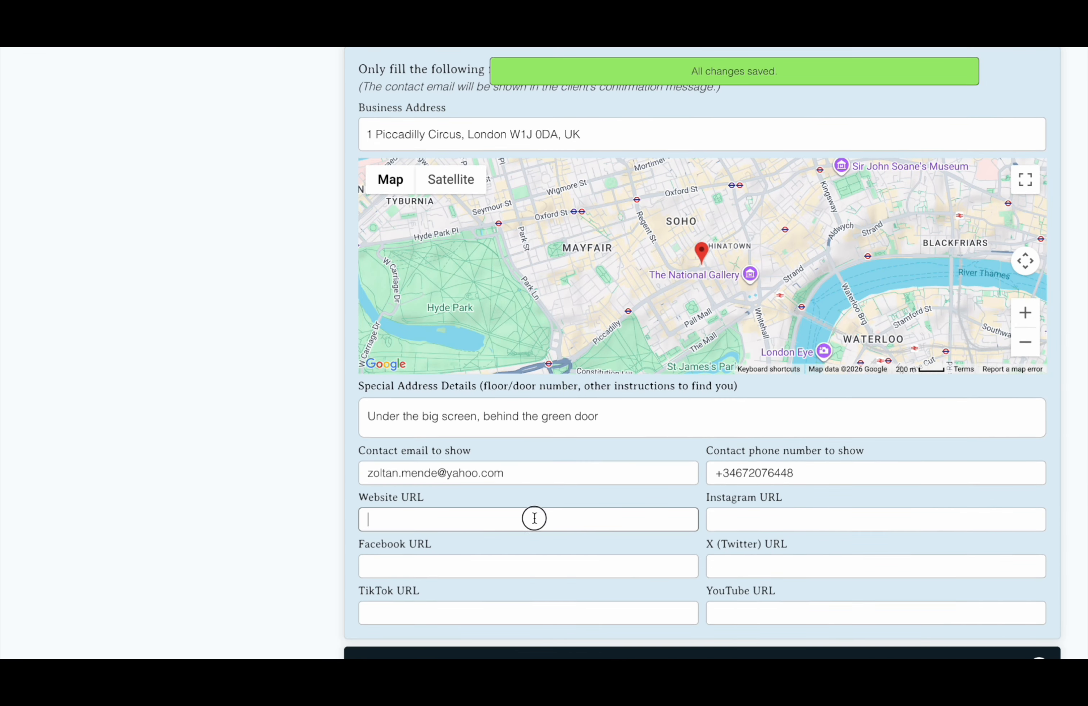
{"action": "type", "text": "https://oldtownbarbers.com"}
{"action": "key", "text": "Tab"}
{"action": "type", "text": "intsa"}
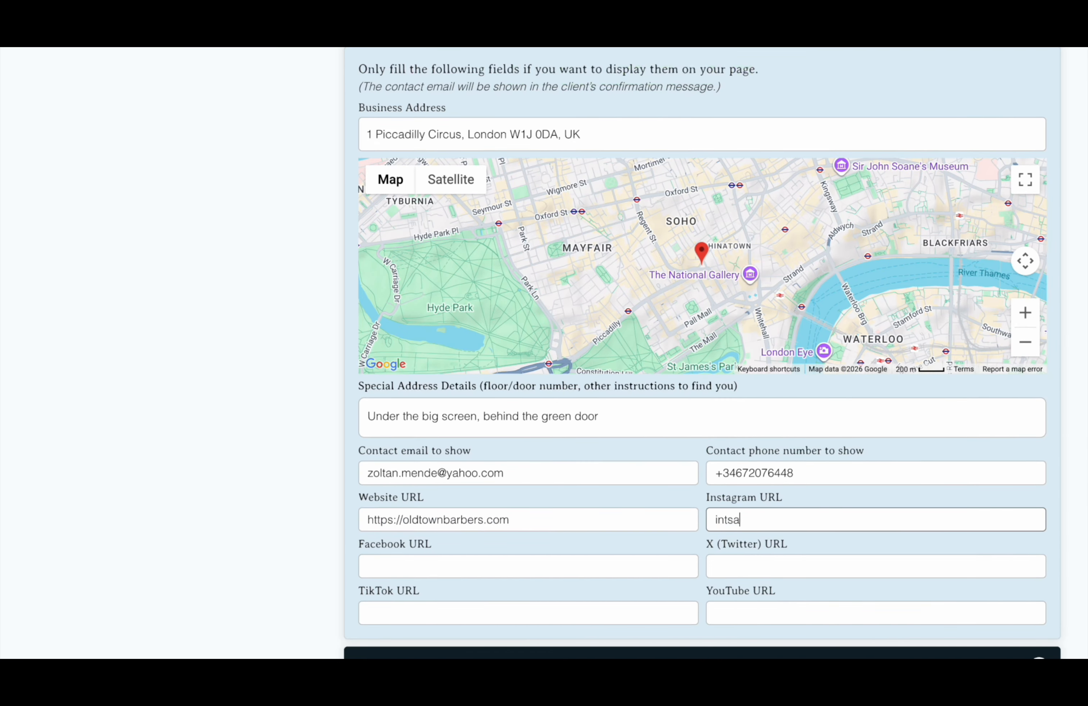
{"action": "key", "text": "Tab"}
{"action": "type", "text": "https://"}
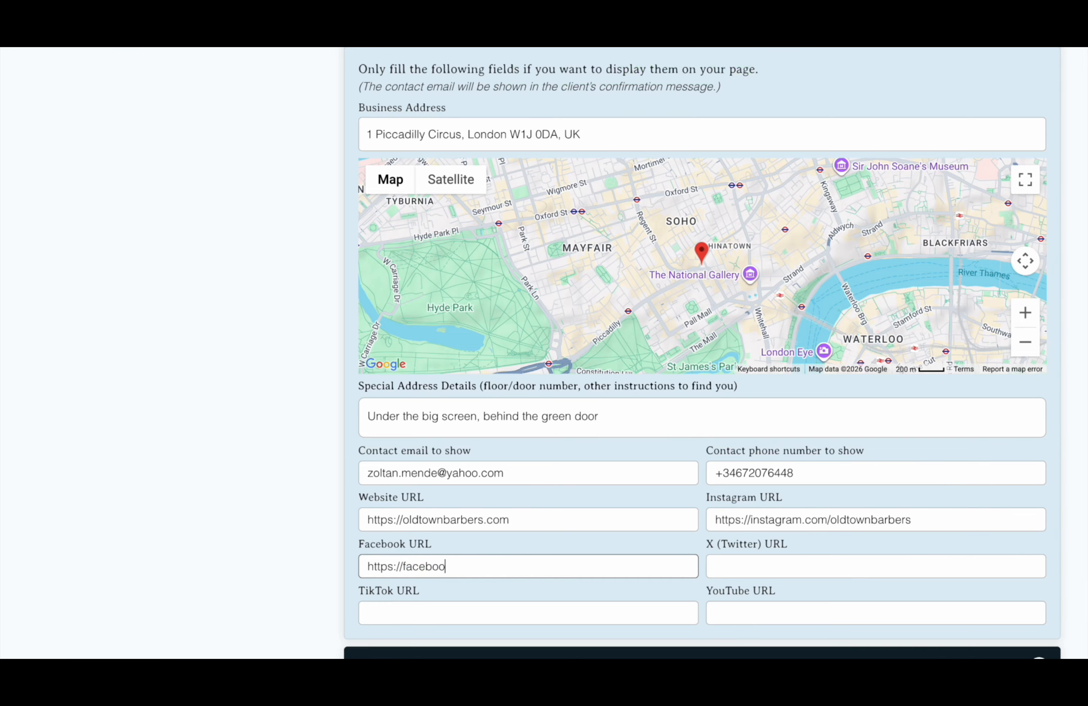
{"action": "scroll", "coordinate": [708, 556], "scroll_direction": "down", "scroll_amount": 1}
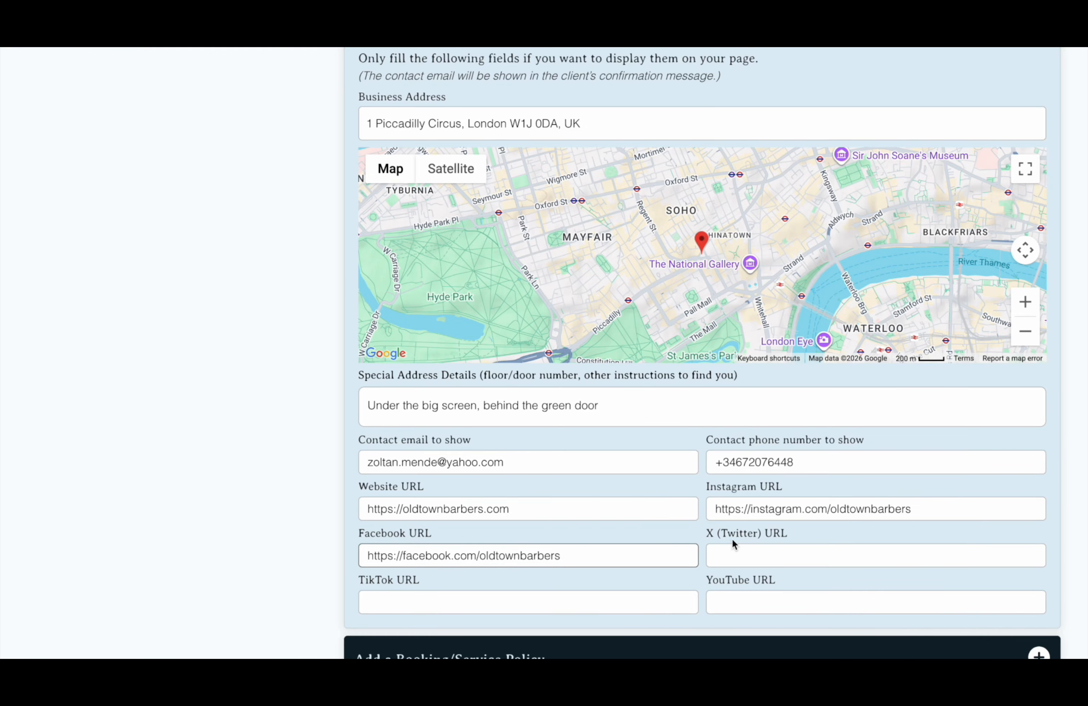
{"action": "scroll", "coordinate": [729, 540], "scroll_direction": "down", "scroll_amount": 2}
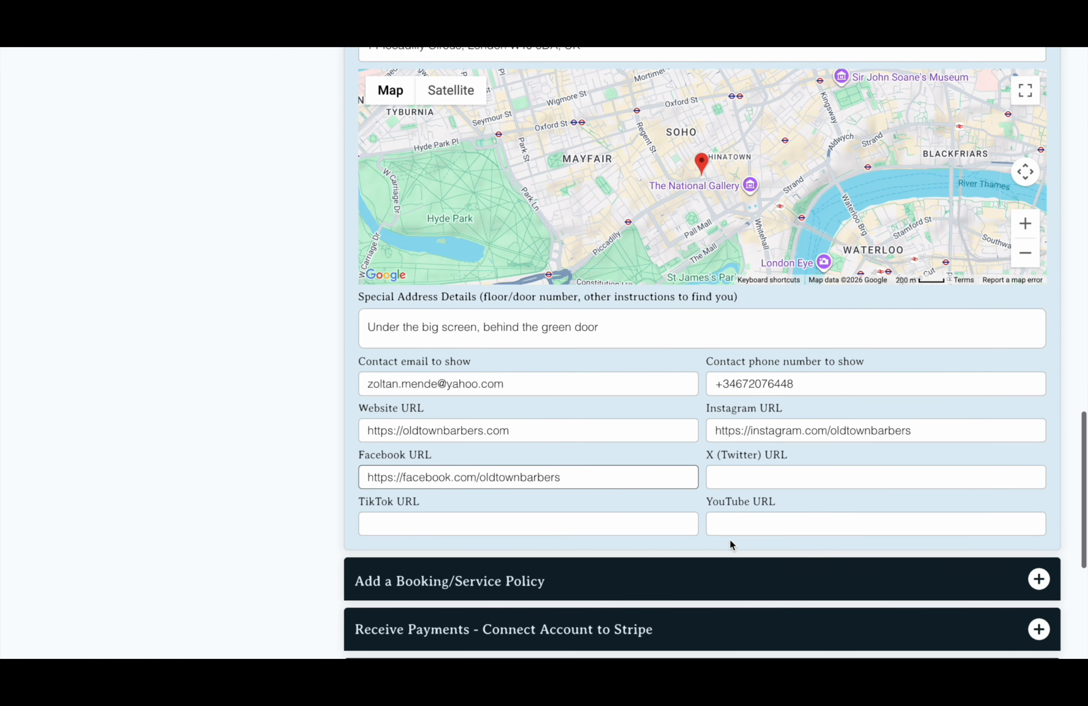
{"action": "scroll", "coordinate": [729, 540], "scroll_direction": "down", "scroll_amount": 2}
{"action": "scroll", "coordinate": [729, 540], "scroll_direction": "down", "scroll_amount": 6}
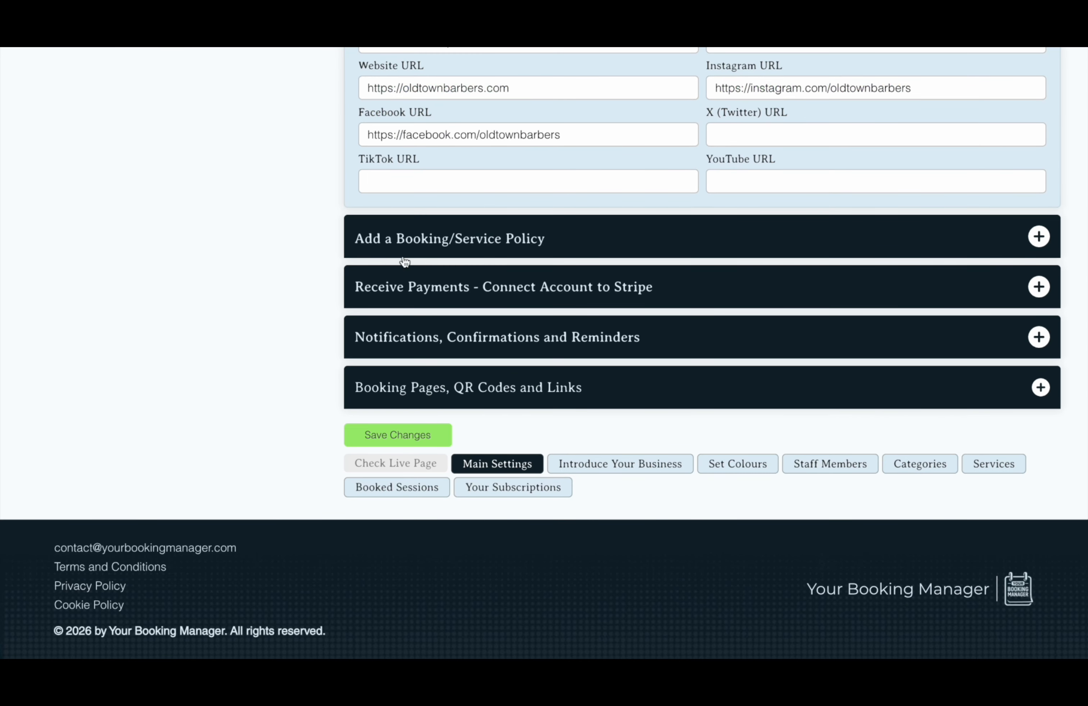
Add a mandatory policy titled 'Booking Policy' and paste in its body text
{"action": "left_click", "coordinate": [427, 248]}
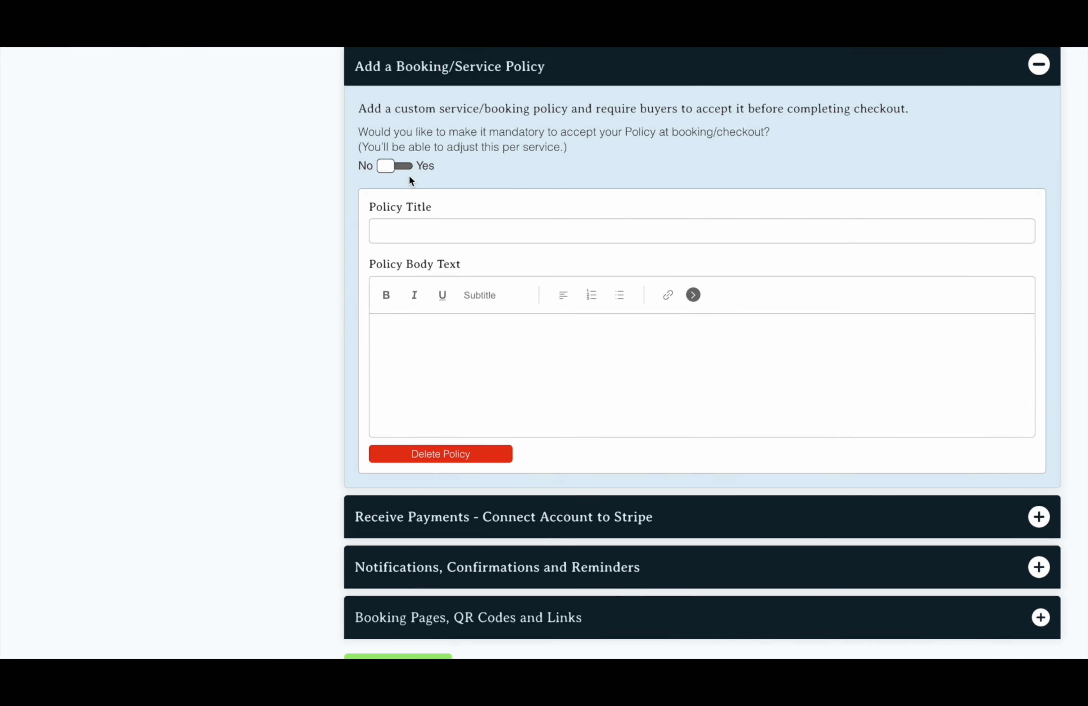
{"action": "left_click", "coordinate": [414, 236]}
{"action": "type", "text": "Bo"}
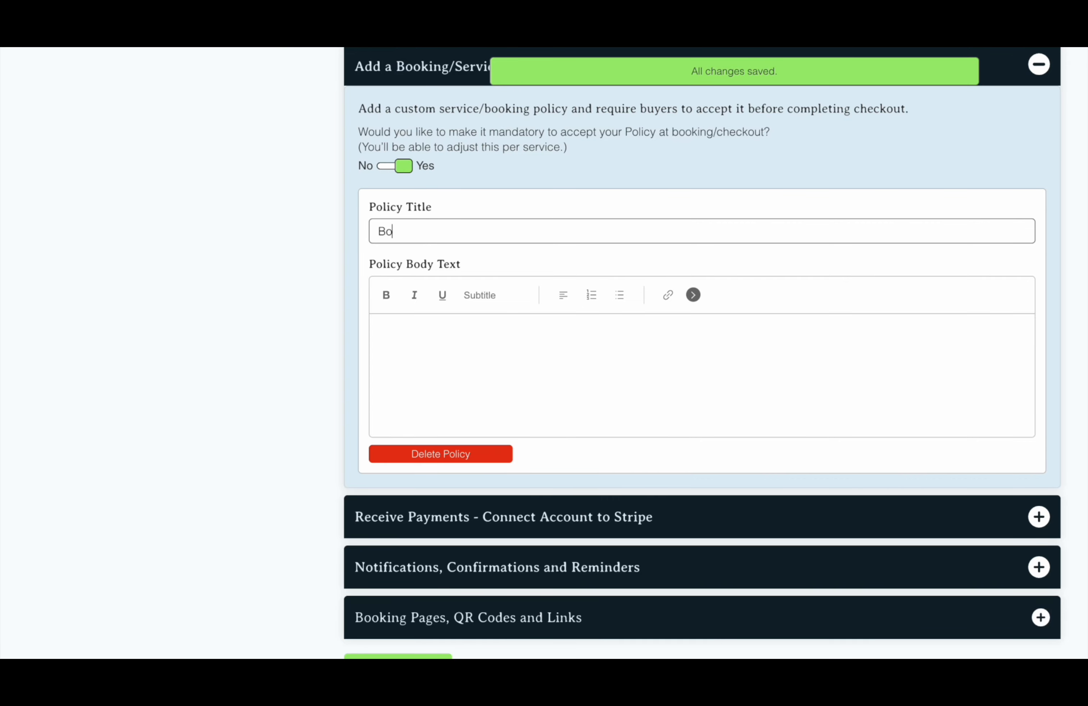
{"action": "type", "text": "oking Policy"}
{"action": "left_click", "coordinate": [416, 336]}
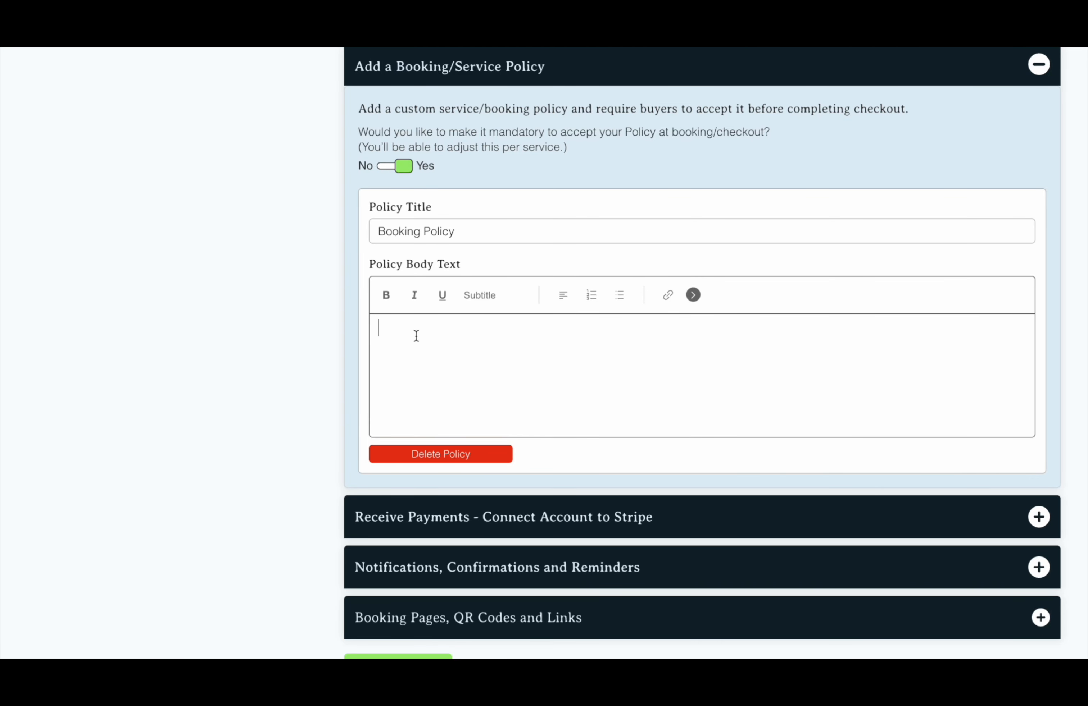
{"action": "type", "text": "To ensure the best possible experience for all clients, we kindly ask that you arrive on time for your appointment. If you are more than 5 minutes late, we reserve the right to cancel or reschedule your booking. In some cases, late arrival may result in a shortened service time to avoid delaying other clients. If you need to cancel or reschedule your appointment, please provide at least 24 hours’ notice. This allows us to offer your time slot to another client. Cancellations made with less than 24 hours’ notice may result in a cancellation fee. Clients who do not attend their appointment without prior notice may be charged a no-show fee and may be required to pay in advance for future bookings. For certain services, a deposit may be required at the time of booking. Deposits are non-refundable in the case of late cancellations or no-shows. If you are not satisfied with your service, please let us know before leaving the shop. We will always do our best to resolve any concerns. Thank you for respecting our time and helping us provide a smooth experience for everyone."}
Insert blank lines between the four policy paragraphs
{"action": "key", "text": "Return"}
{"action": "left_click", "coordinate": [544, 449]}
{"action": "key", "text": "Return"}
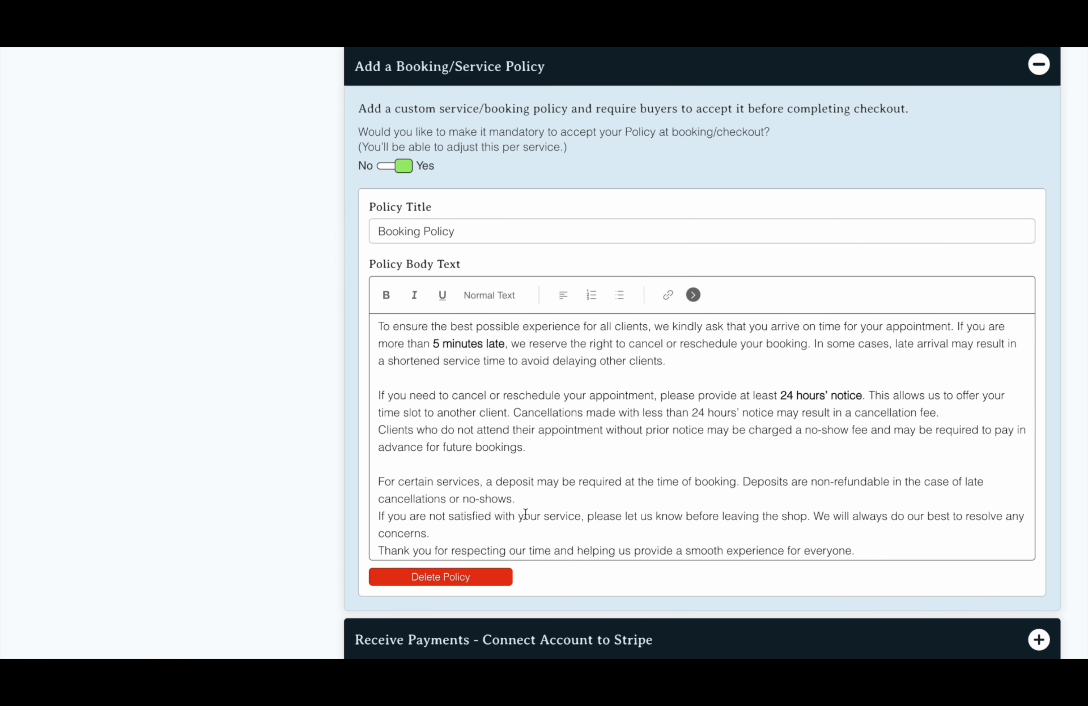
{"action": "left_click", "coordinate": [525, 499]}
{"action": "key", "text": "Return"}
{"action": "left_click", "coordinate": [482, 550]}
{"action": "key", "text": "Return"}
{"action": "scroll", "coordinate": [480, 545], "scroll_direction": "down", "scroll_amount": 3}
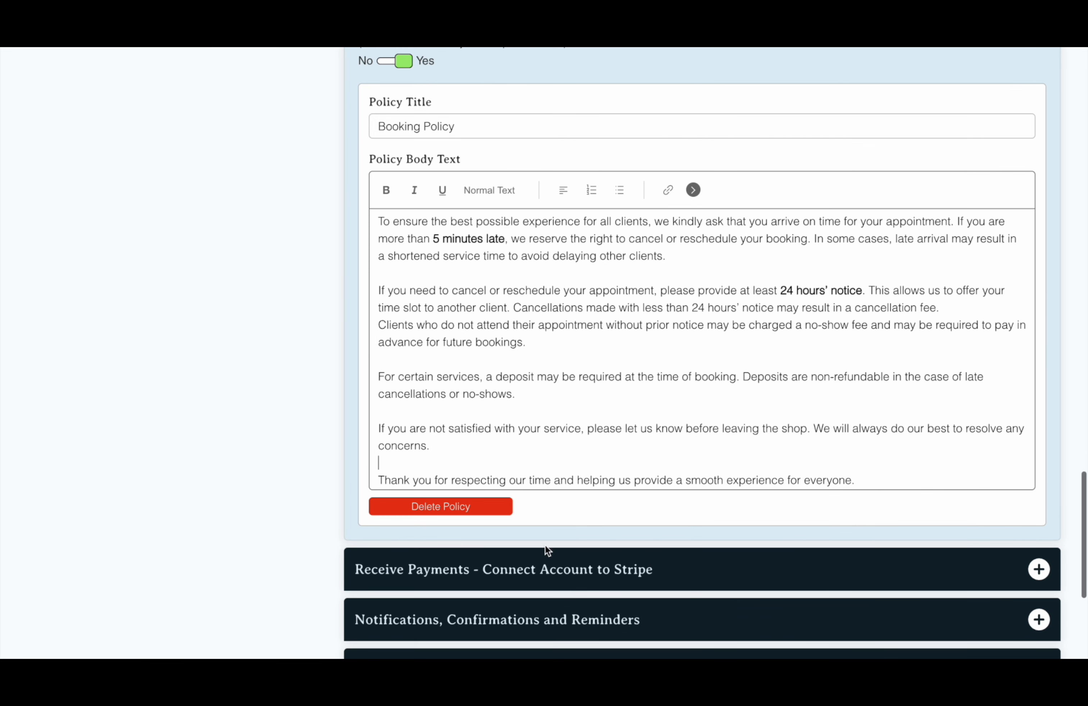
{"action": "left_click", "coordinate": [548, 571]}
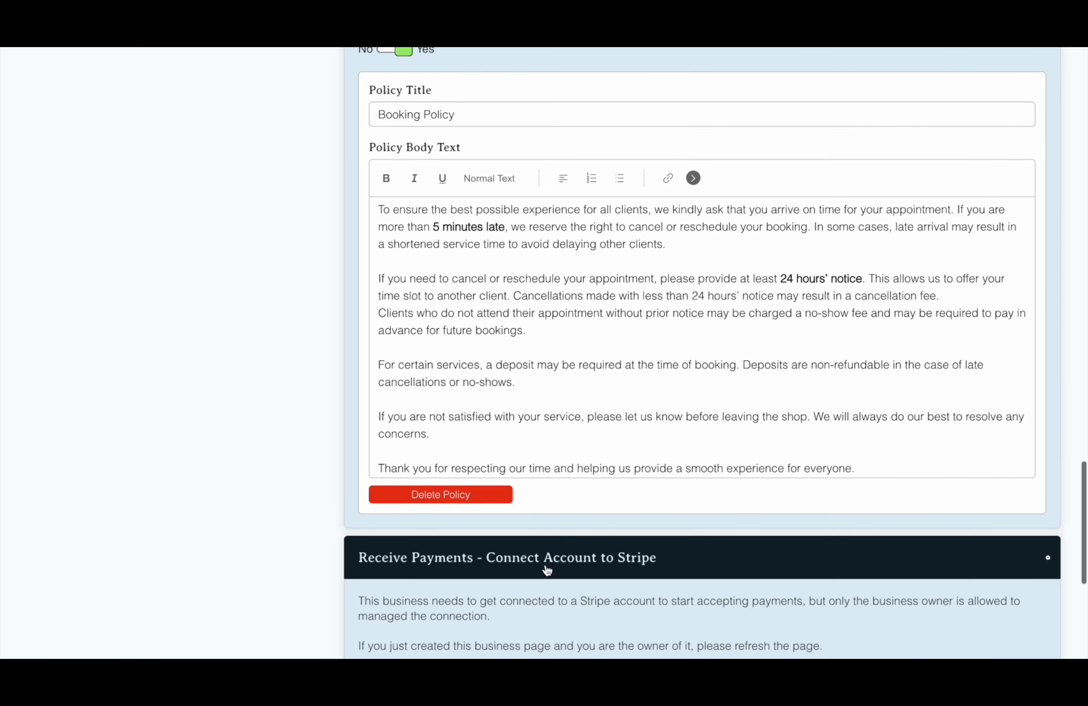
Scroll through the Stripe payment connection settings, which only the business owner can connect
{"action": "scroll", "coordinate": [546, 566], "scroll_direction": "down", "scroll_amount": 10}
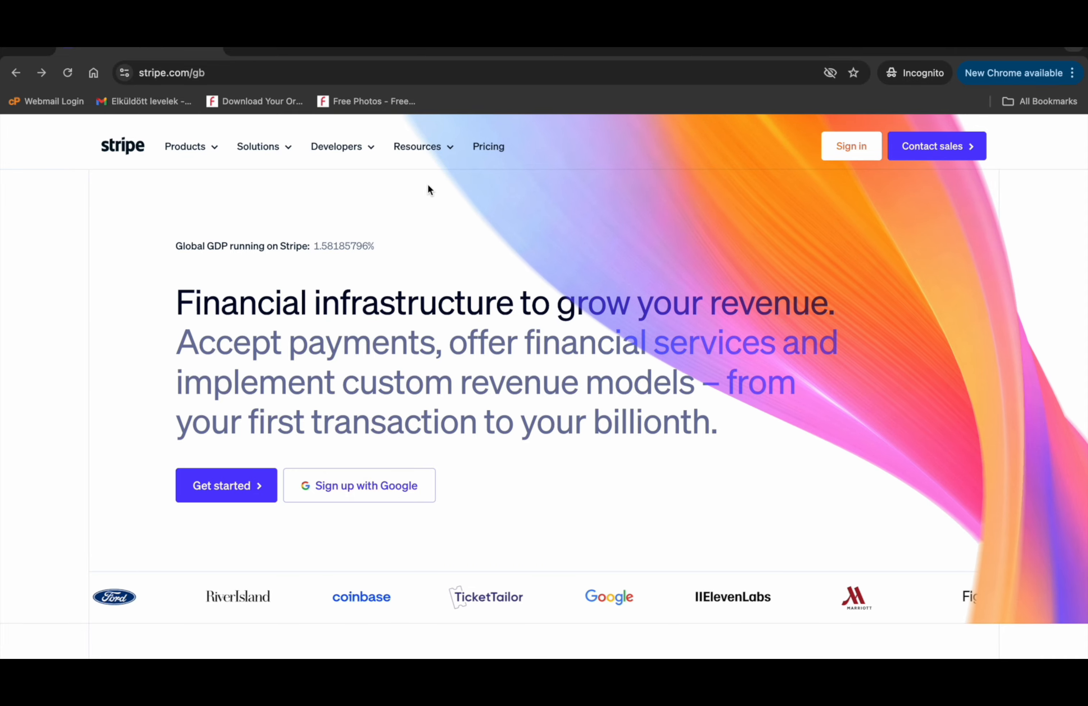
Check Stripe's 1.5% + 20p UK card pricing, then start connecting a Stripe account
{"action": "left_click", "coordinate": [488, 147]}
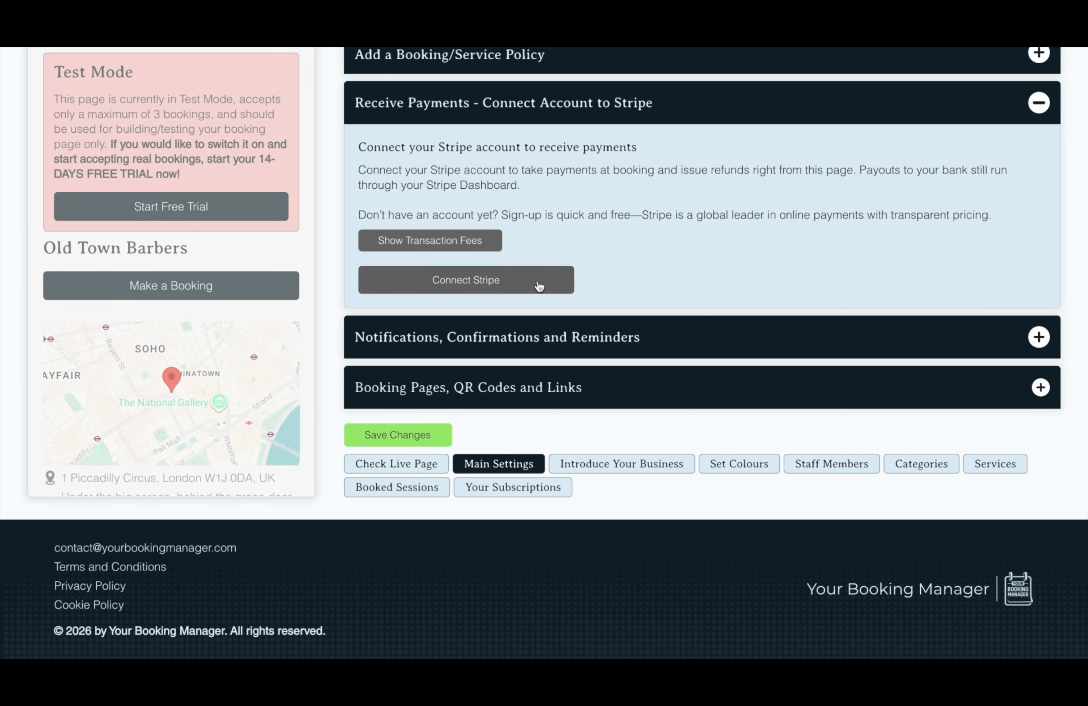
{"action": "left_click", "coordinate": [539, 285]}
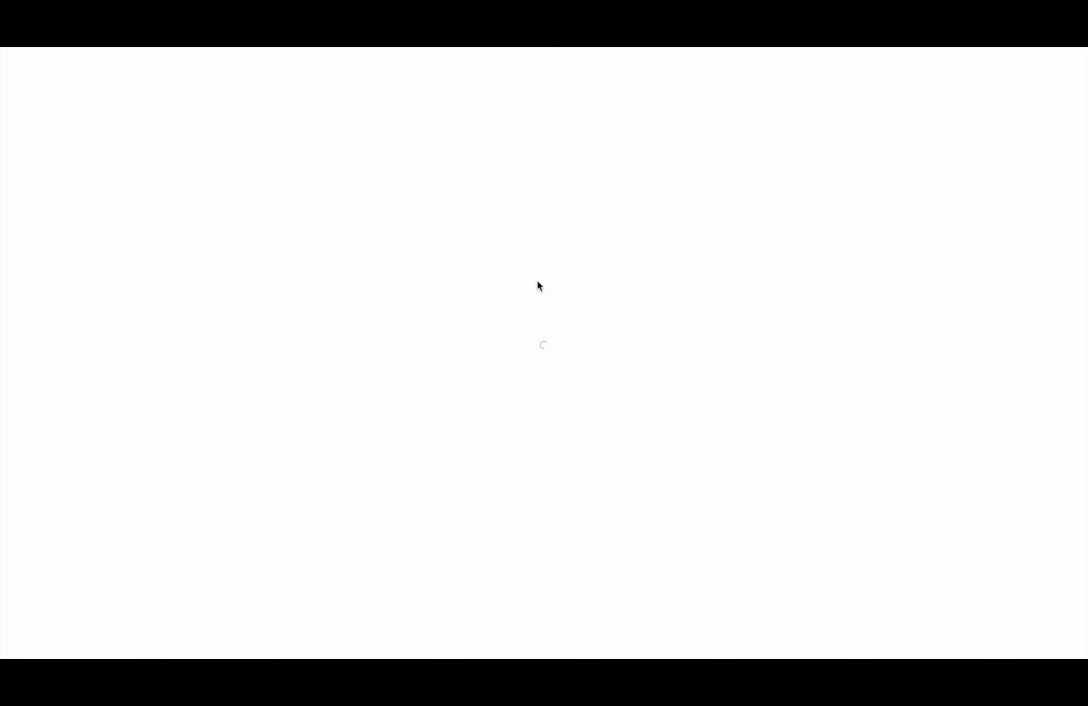
Connect the selected Stripe account (GB, EUR) so charges and payouts are enabled
{"action": "left_click", "coordinate": [617, 522]}
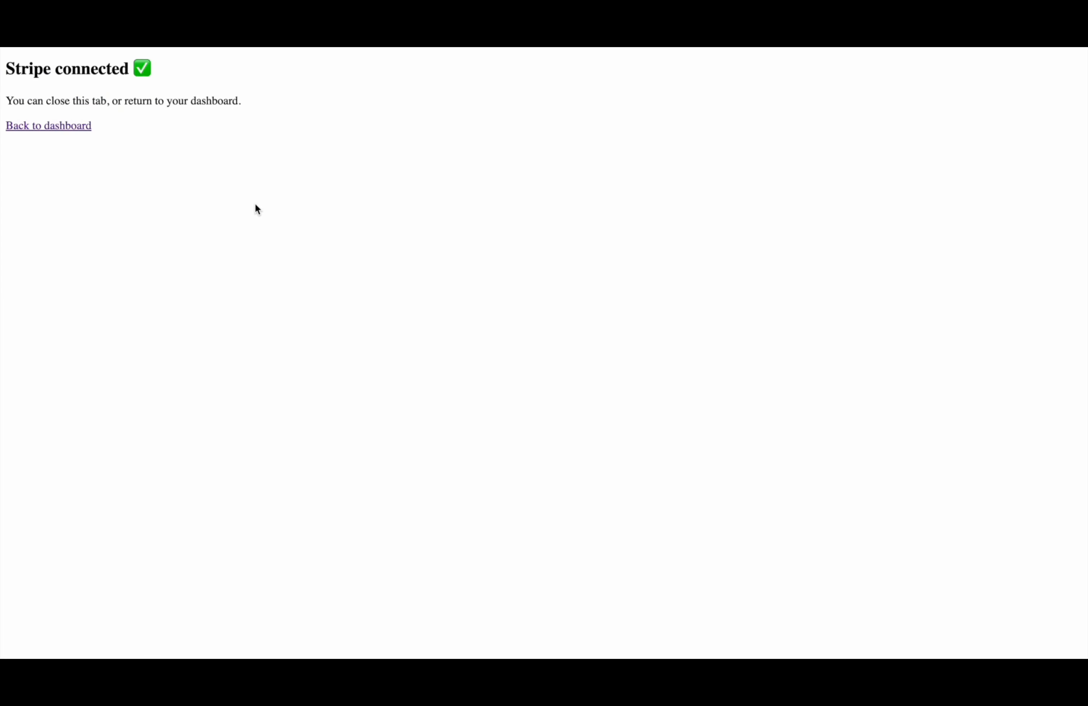
{"action": "left_click", "coordinate": [594, 460]}
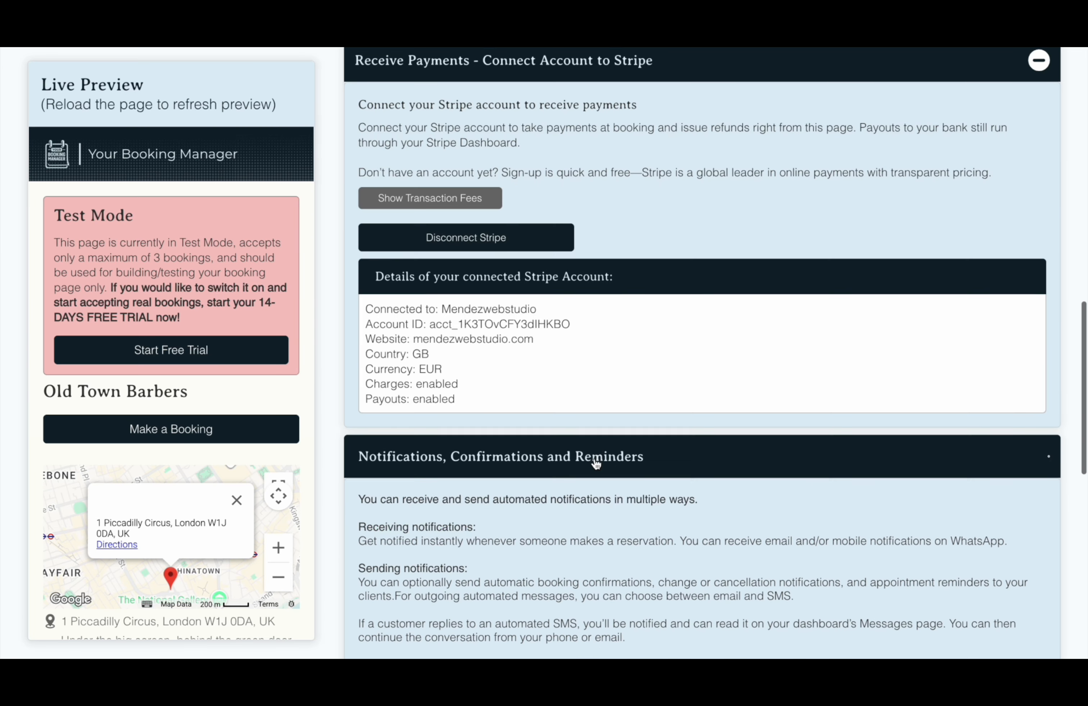
{"action": "scroll", "coordinate": [595, 460], "scroll_direction": "down", "scroll_amount": 7}
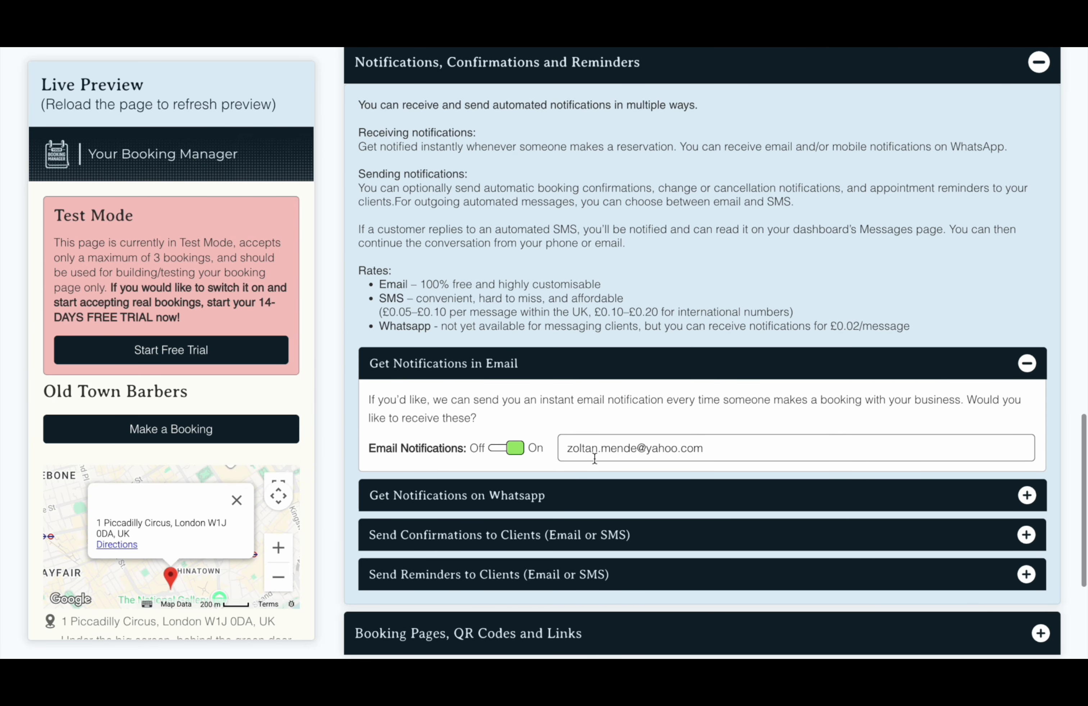
Turn on WhatsApp booking notifications and enter the business's WhatsApp number
{"action": "scroll", "coordinate": [596, 329], "scroll_direction": "down", "scroll_amount": 2}
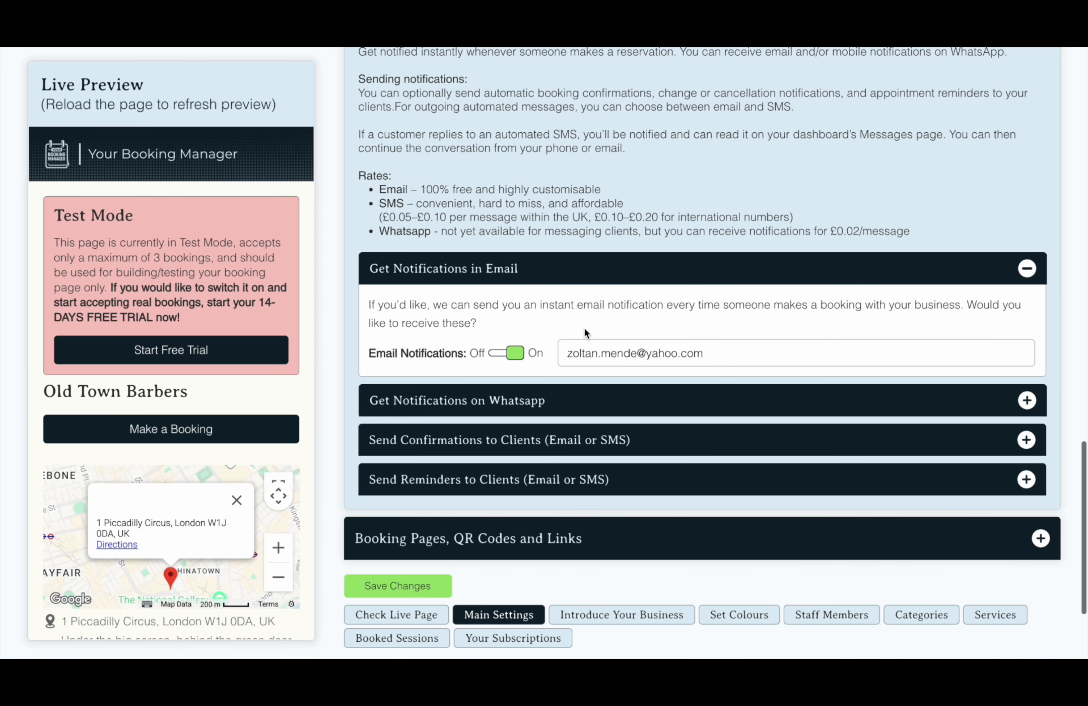
{"action": "left_click", "coordinate": [500, 392]}
{"action": "scroll", "coordinate": [499, 391], "scroll_direction": "down", "scroll_amount": 6}
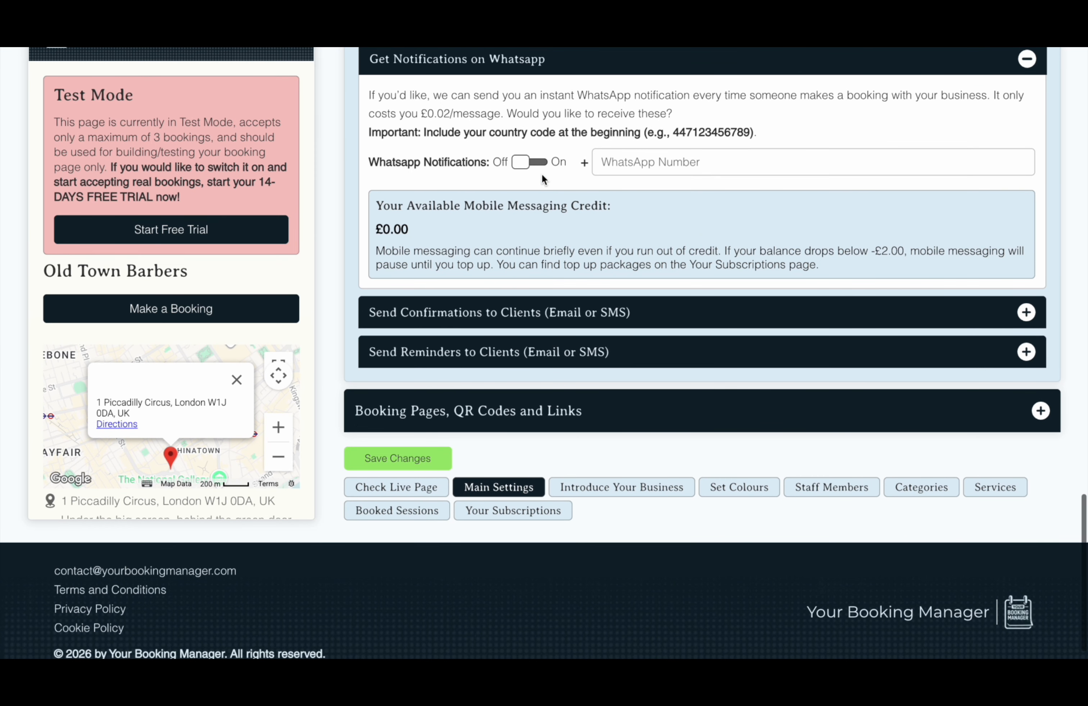
{"action": "left_click", "coordinate": [536, 170]}
{"action": "left_click", "coordinate": [617, 165]}
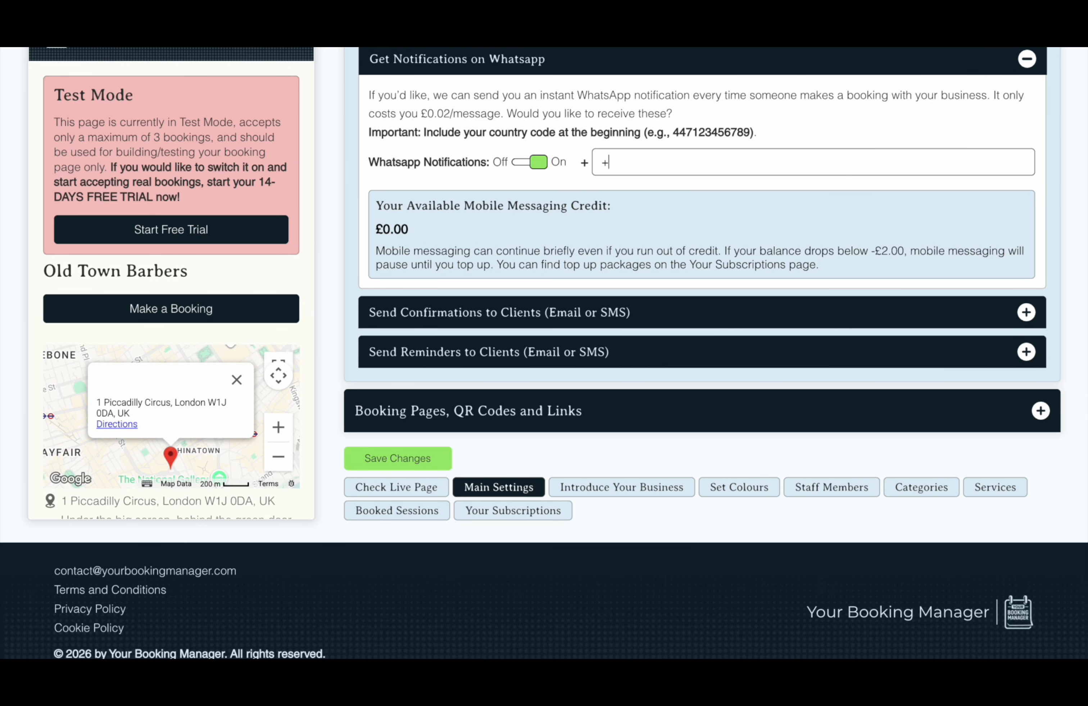
Set email client reminders 8 hours before appointments, avoiding night-time sending
{"action": "left_click", "coordinate": [639, 308]}
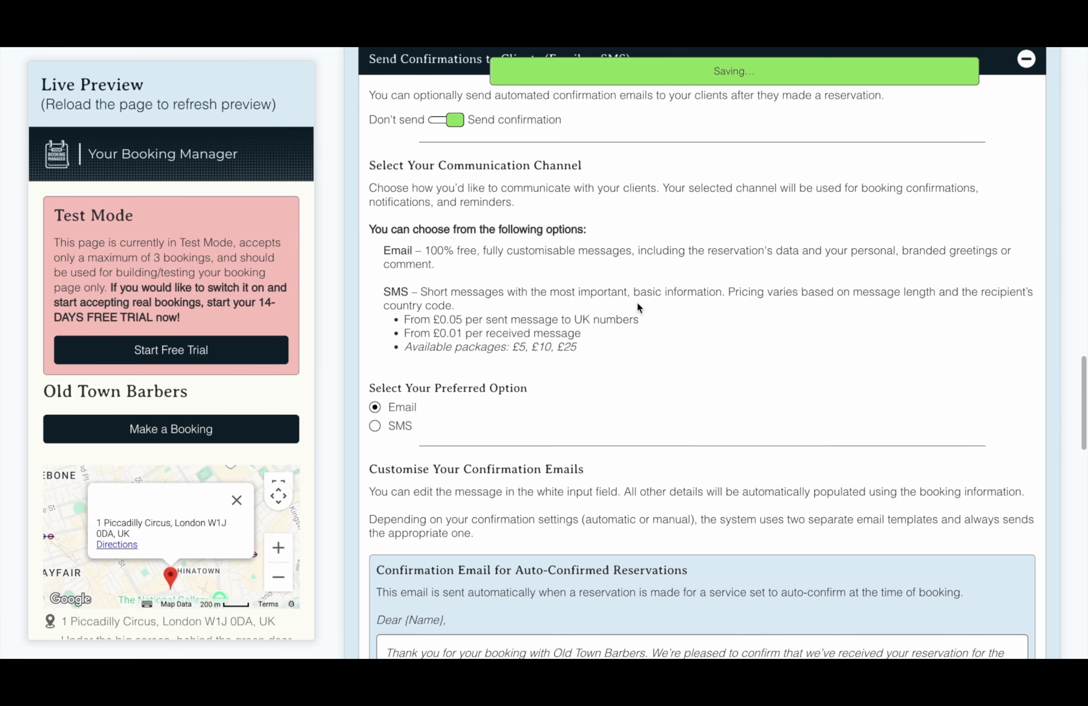
{"action": "scroll", "coordinate": [637, 302], "scroll_direction": "down", "scroll_amount": 9}
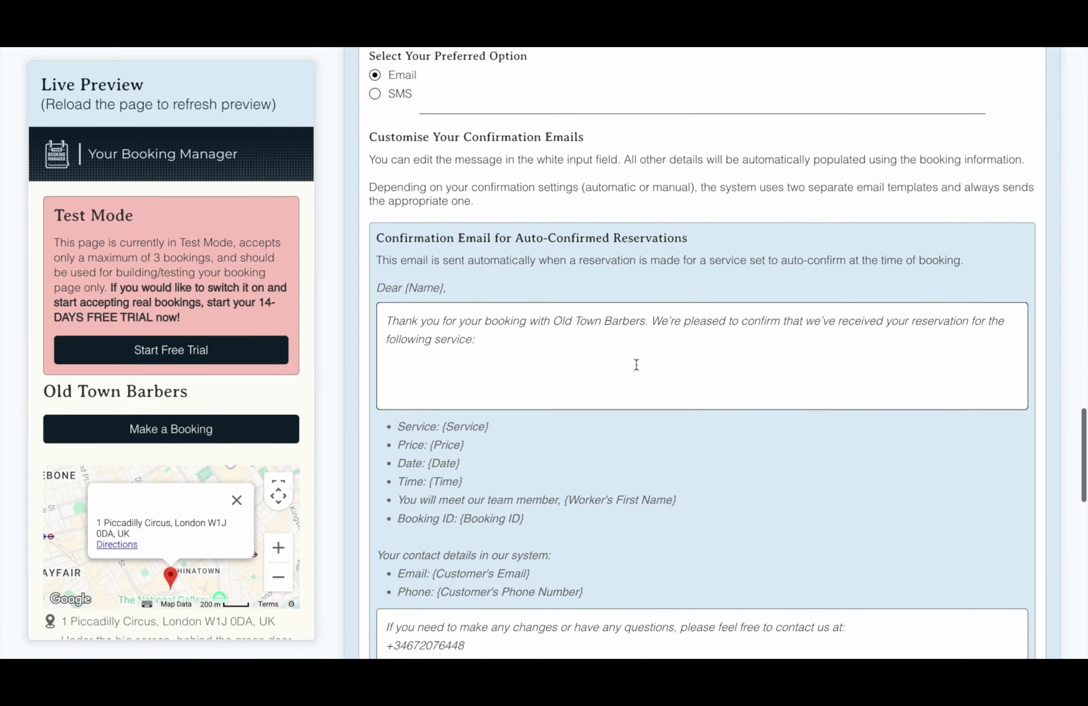
{"action": "scroll", "coordinate": [636, 364], "scroll_direction": "down", "scroll_amount": 10}
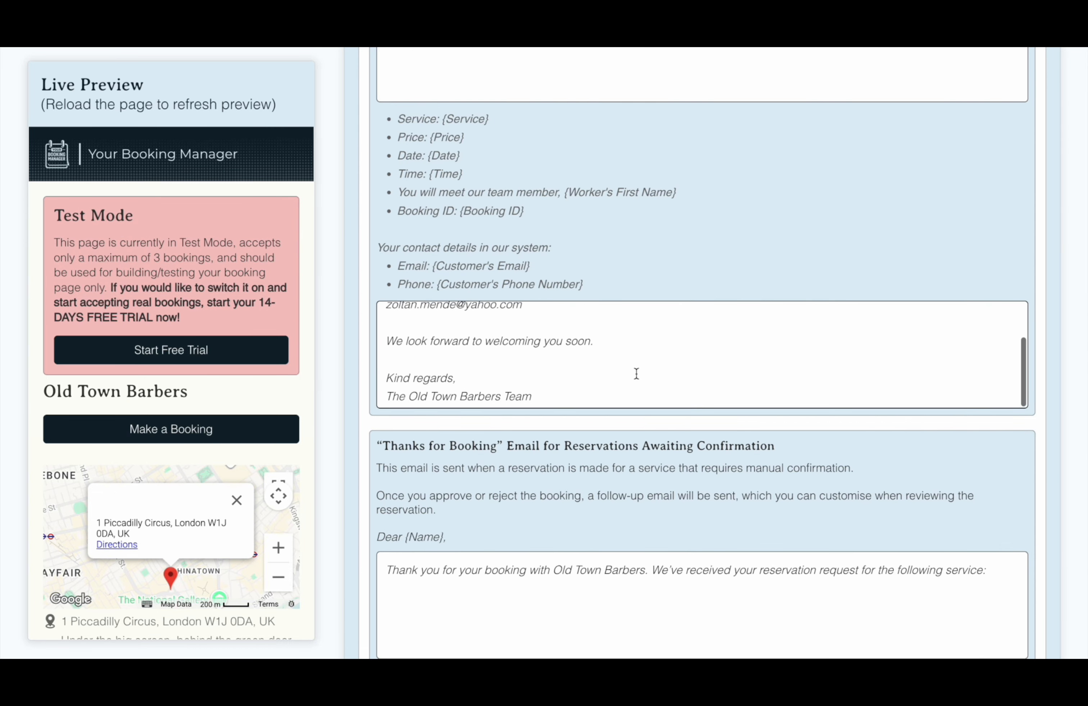
{"action": "scroll", "coordinate": [642, 444], "scroll_direction": "down", "scroll_amount": 8}
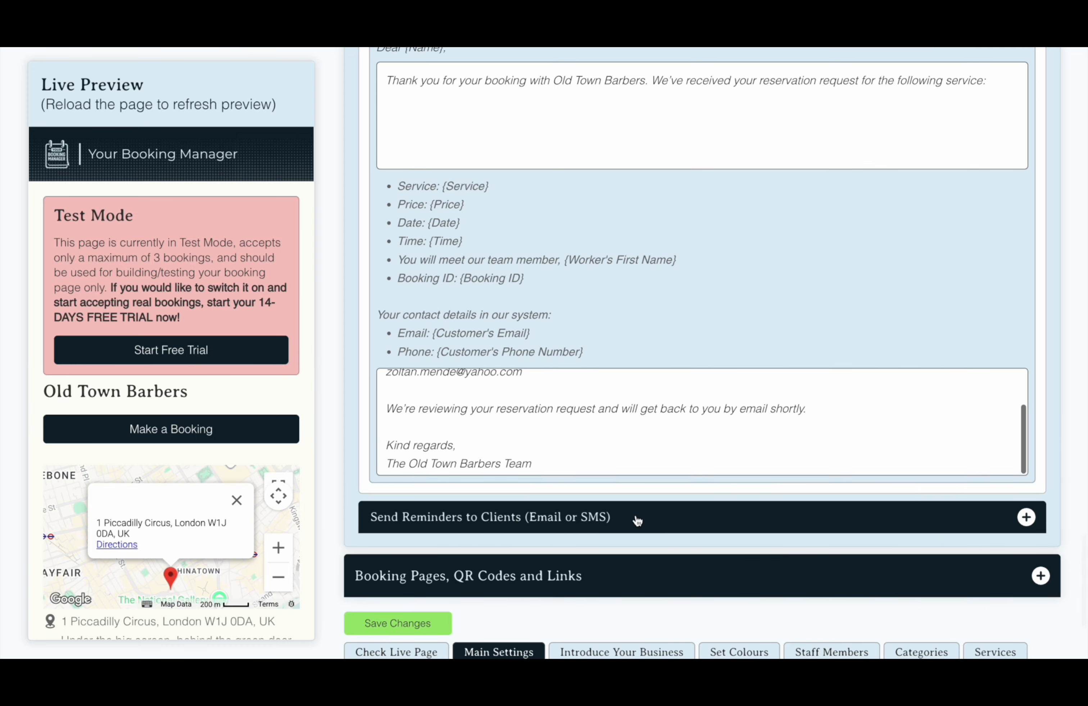
{"action": "scroll", "coordinate": [636, 515], "scroll_direction": "down", "scroll_amount": 10}
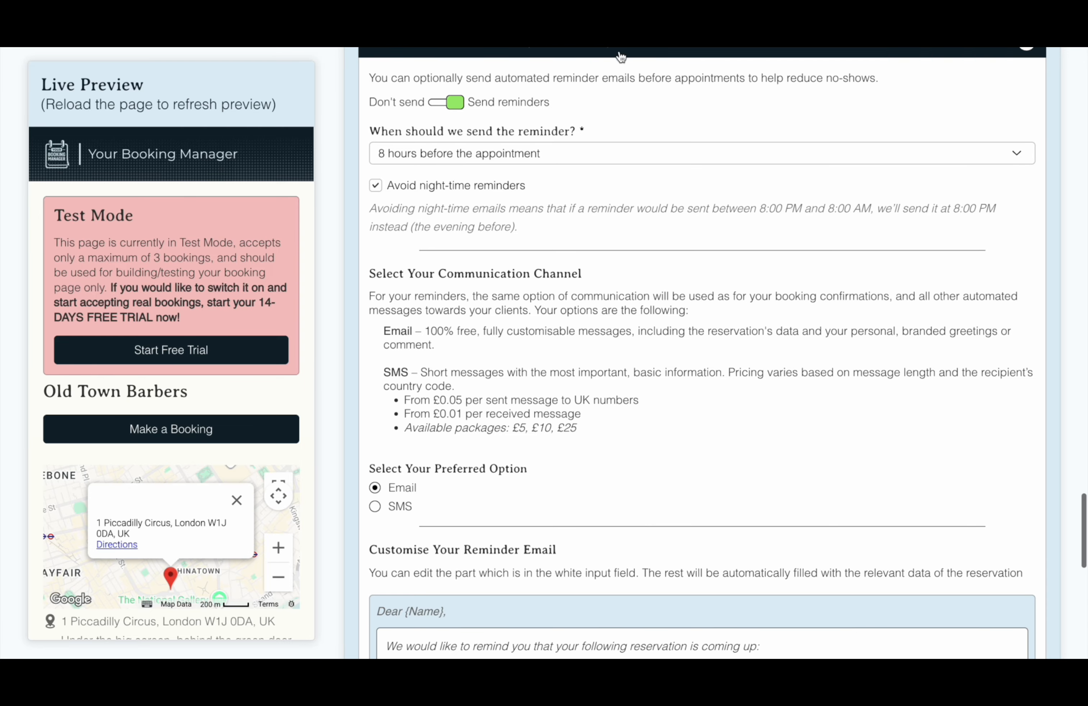
{"action": "left_click", "coordinate": [599, 159]}
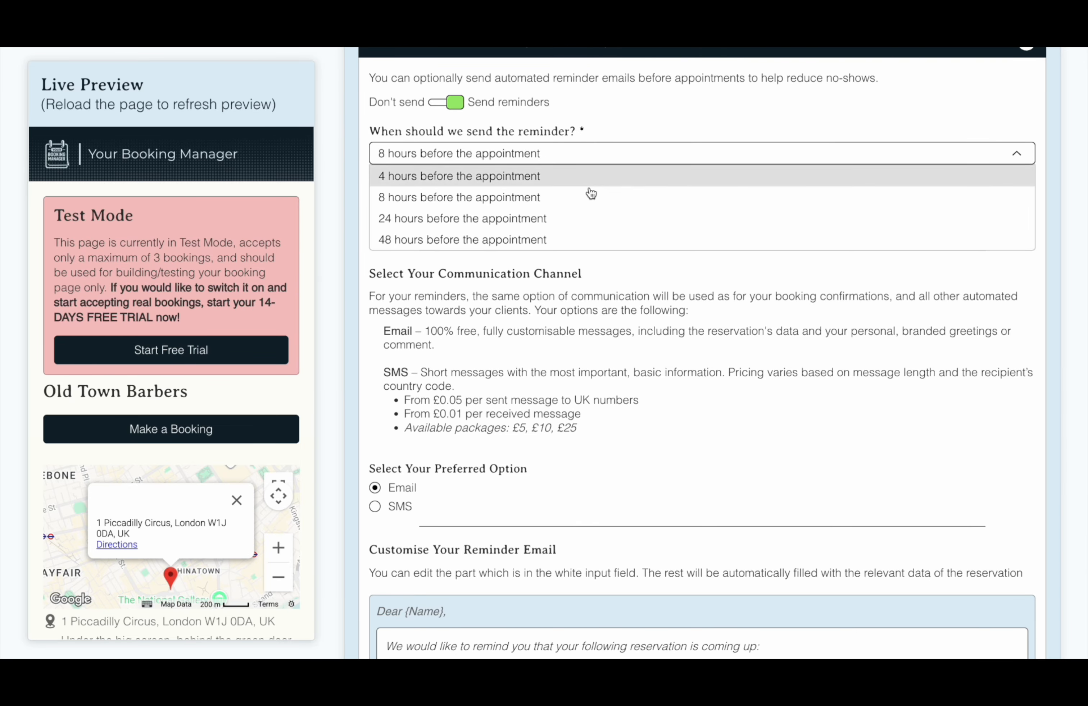
{"action": "left_click", "coordinate": [617, 132]}
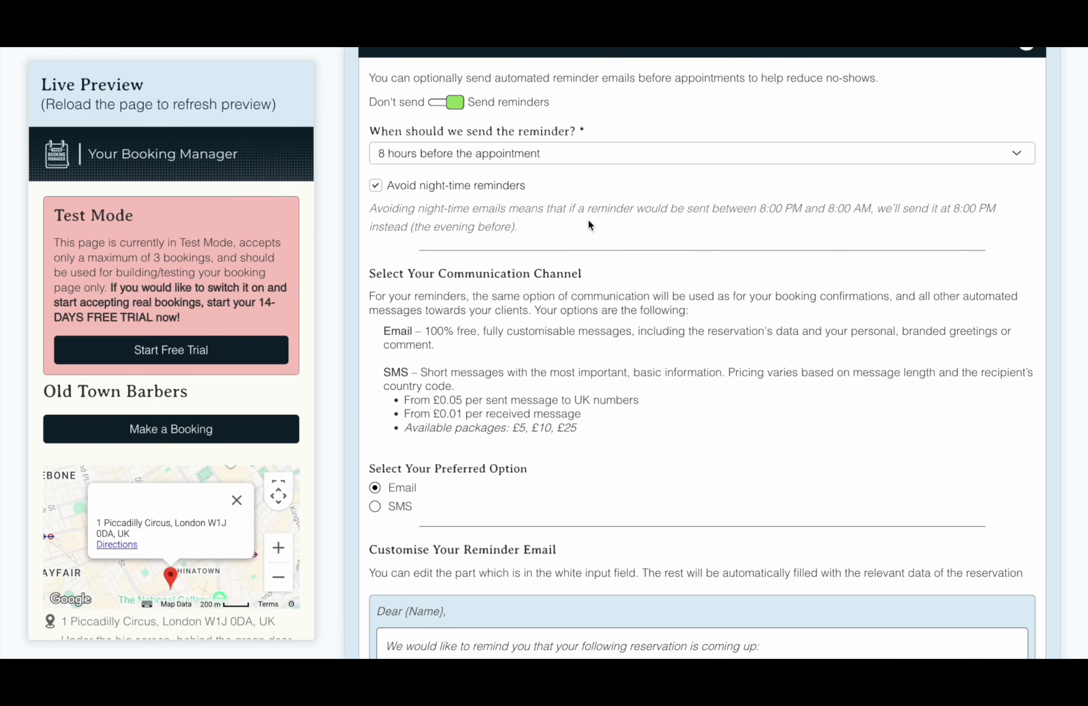
{"action": "scroll", "coordinate": [589, 221], "scroll_direction": "down", "scroll_amount": 1}
{"action": "scroll", "coordinate": [589, 224], "scroll_direction": "down", "scroll_amount": 1}
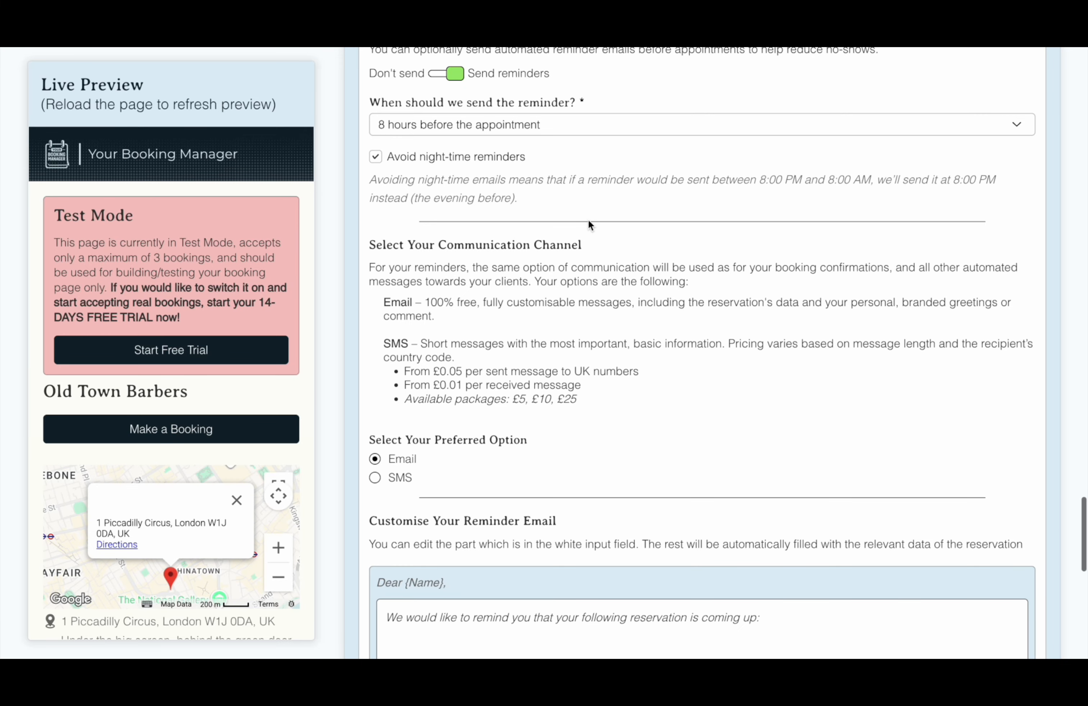
{"action": "scroll", "coordinate": [588, 224], "scroll_direction": "down", "scroll_amount": 4}
{"action": "scroll", "coordinate": [588, 220], "scroll_direction": "down", "scroll_amount": 10}
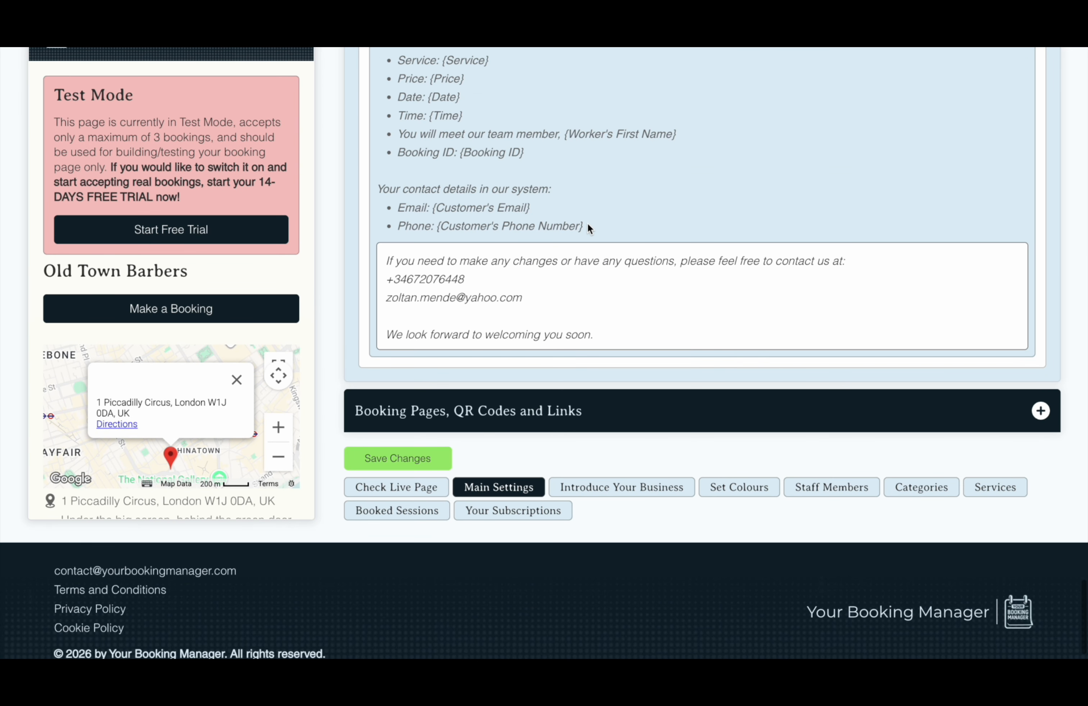
Show the booking page link and QR code, and set Index this page on Google to Yes
{"action": "left_click", "coordinate": [567, 410]}
{"action": "scroll", "coordinate": [570, 407], "scroll_direction": "down", "scroll_amount": 2}
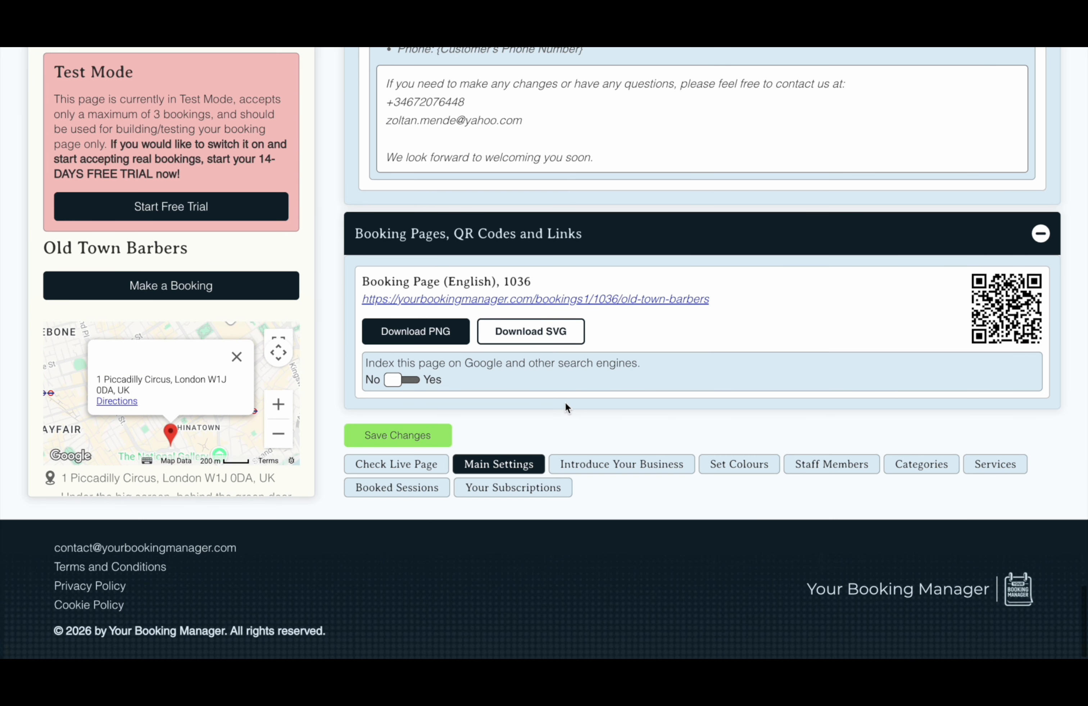
{"action": "left_click", "coordinate": [412, 379]}
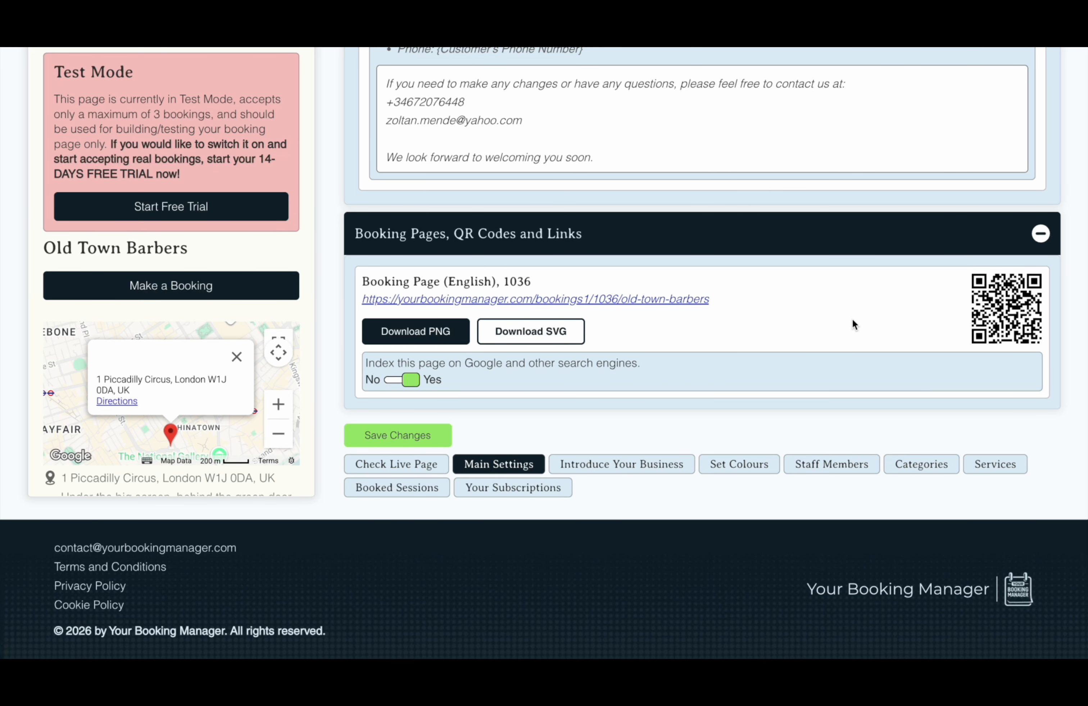
Paste the title 'Welcome to Old Town Barbers' and the short business description
{"action": "left_click", "coordinate": [651, 466]}
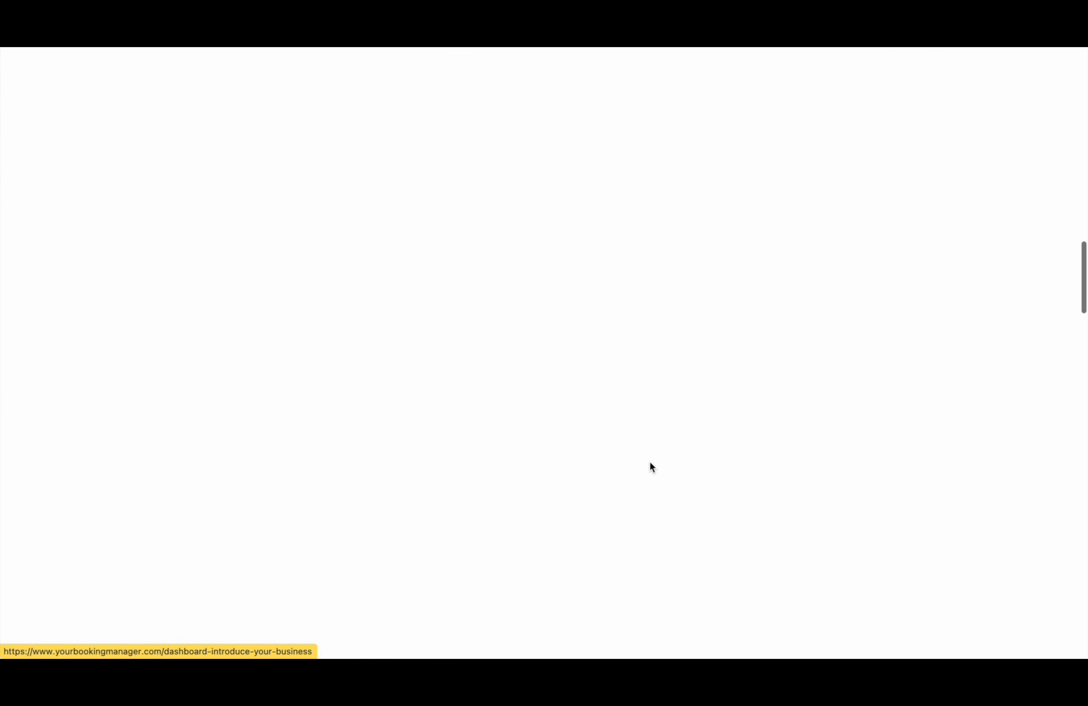
{"action": "scroll", "coordinate": [650, 321], "scroll_direction": "down", "scroll_amount": 2}
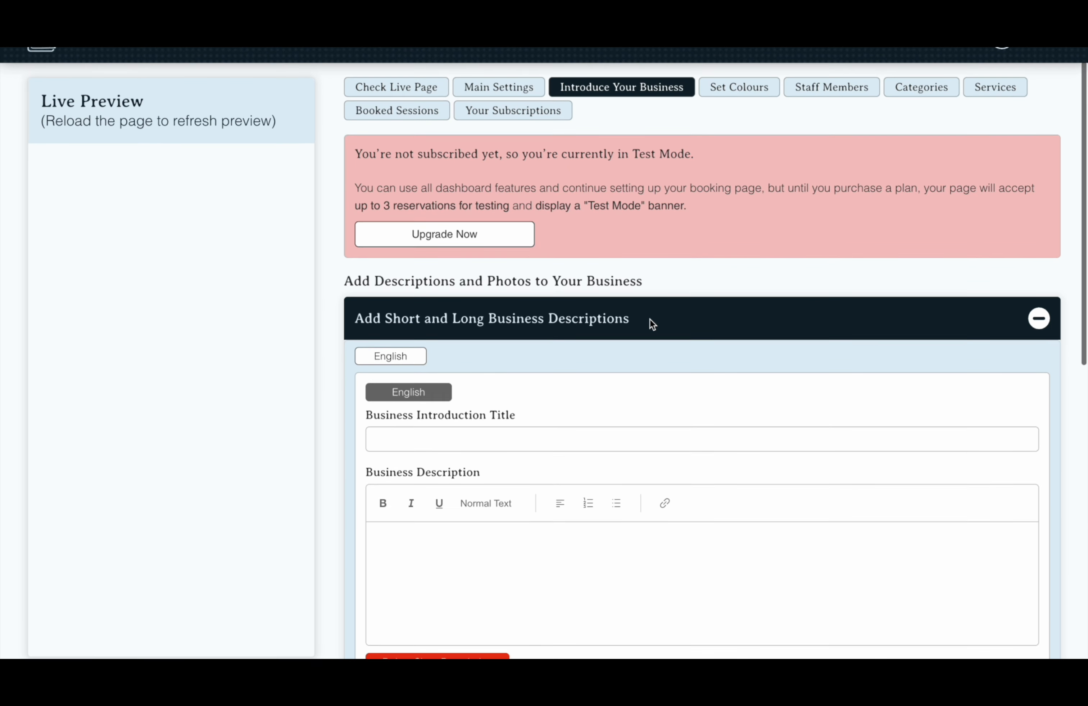
{"action": "left_click", "coordinate": [456, 426]}
{"action": "type", "text": "Welcome to Old Town Barbers"}
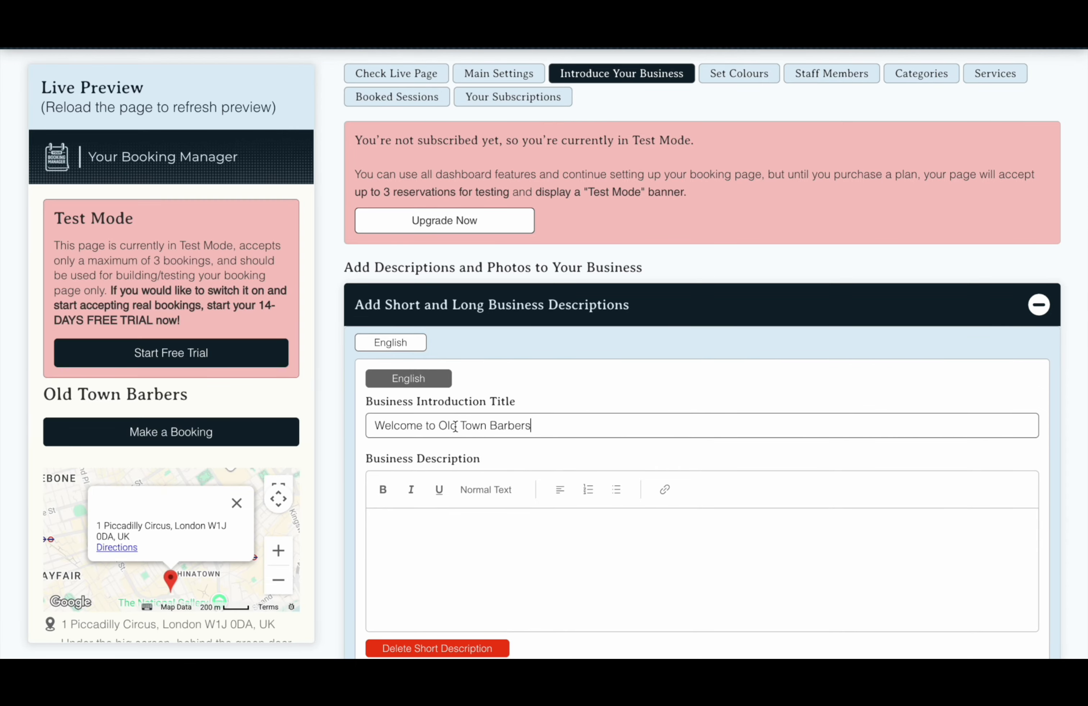
{"action": "left_click", "coordinate": [483, 515]}
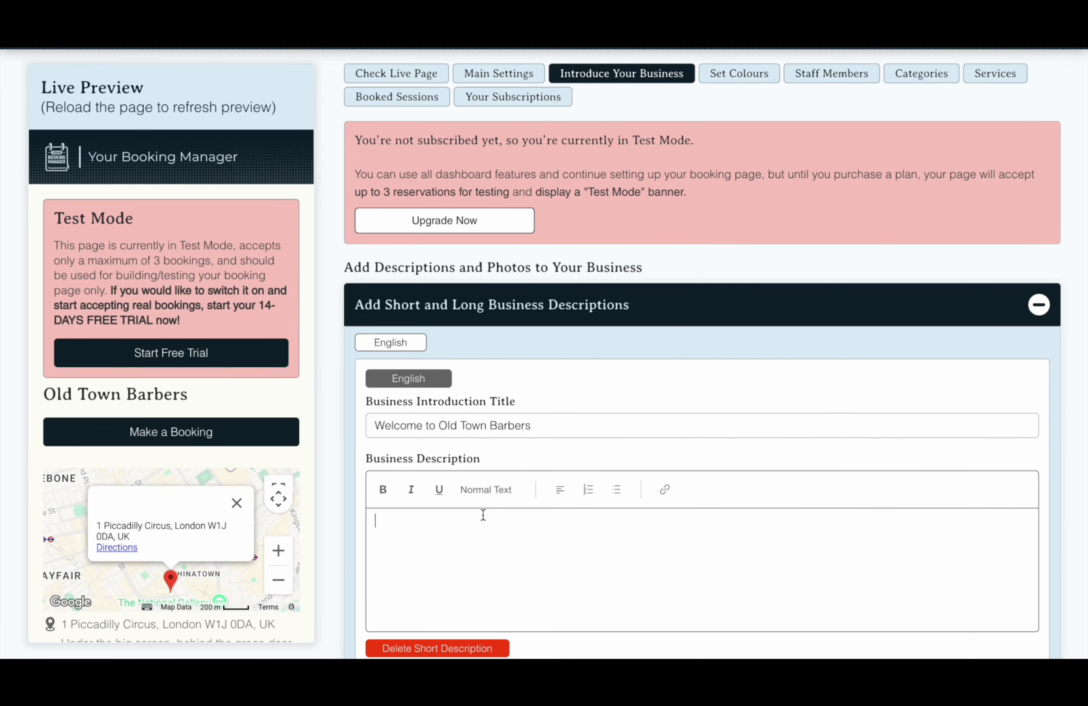
{"action": "type", "text": "Old Town Barbers blends classic craftsmanship with modern style in a warm, vintage-inspired shop. From sharp skin fades and clipper cuts to beard shaping and hot-towel shaves, our barbers take time to listen, advise and deliver a look that feels 100% you."}
Paste the detailed shop description into the Extra (Detailed) Description field
{"action": "scroll", "coordinate": [484, 515], "scroll_direction": "down", "scroll_amount": 5}
{"action": "scroll", "coordinate": [484, 521], "scroll_direction": "down", "scroll_amount": 2}
{"action": "left_click", "coordinate": [510, 490]}
{"action": "key", "text": "super+v"}
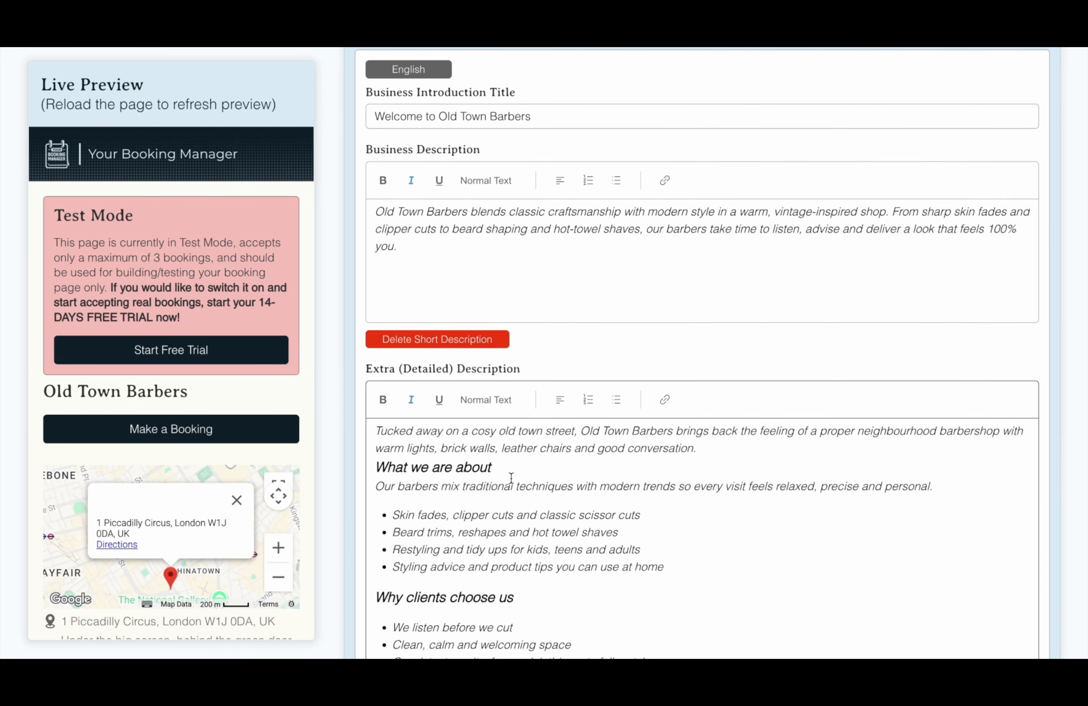
{"action": "scroll", "coordinate": [514, 505], "scroll_direction": "down", "scroll_amount": 15}
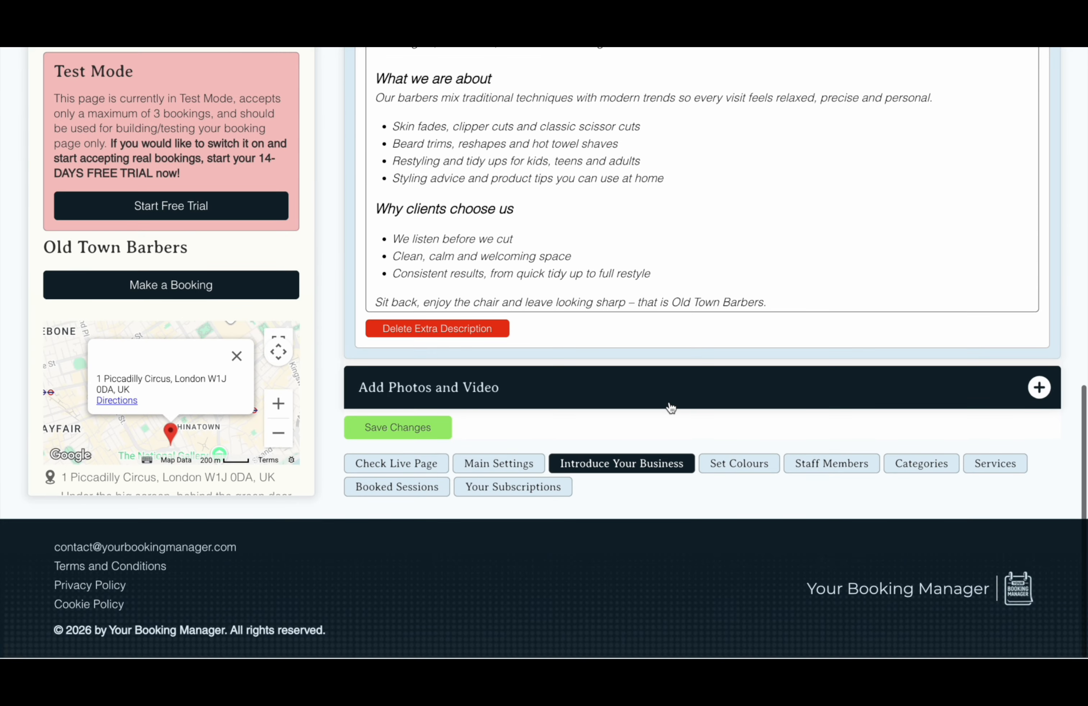
{"action": "left_click", "coordinate": [671, 408]}
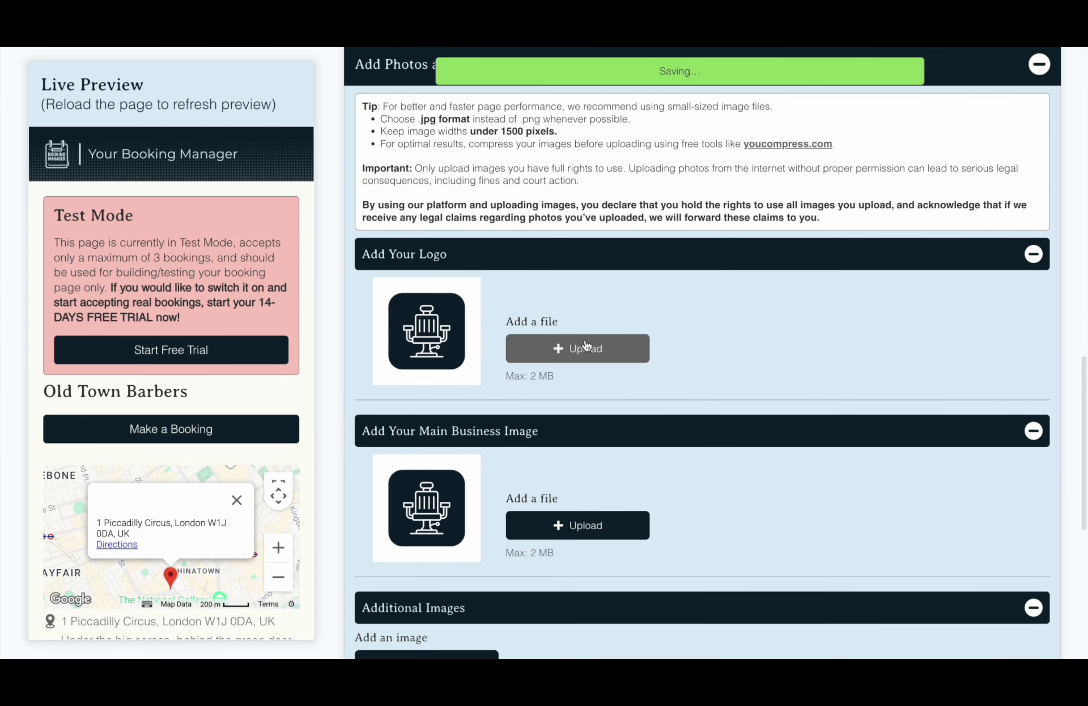
Upload the night-time storefront photo as the main business image
{"action": "scroll", "coordinate": [748, 393], "scroll_direction": "down", "scroll_amount": 3}
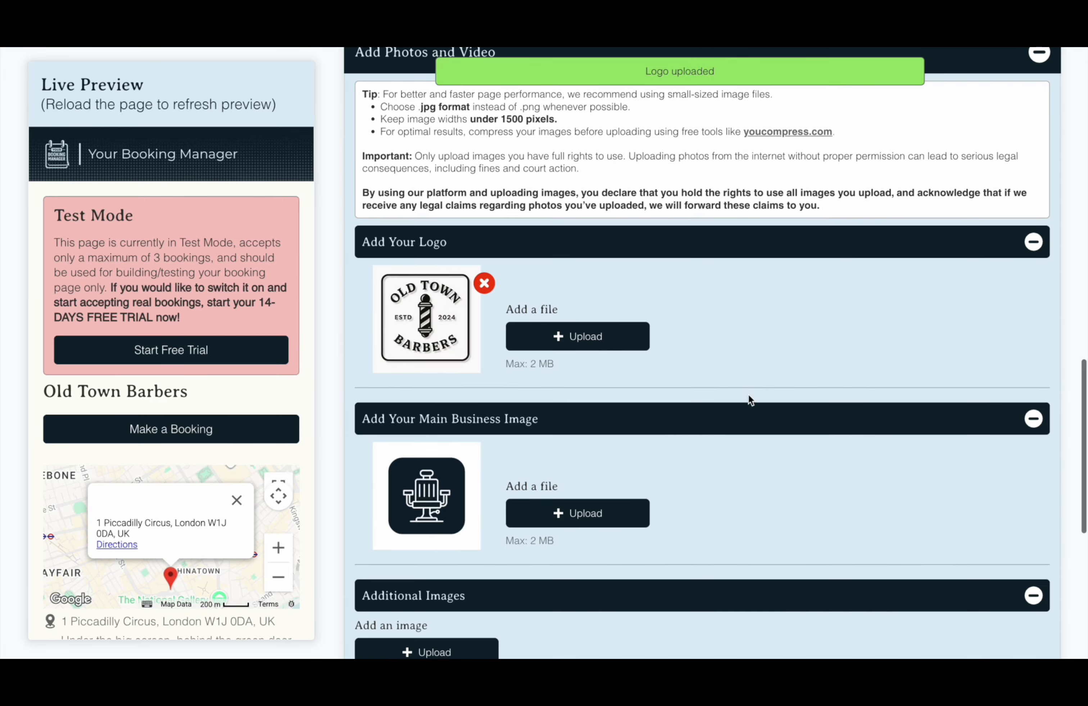
{"action": "left_click", "coordinate": [562, 425]}
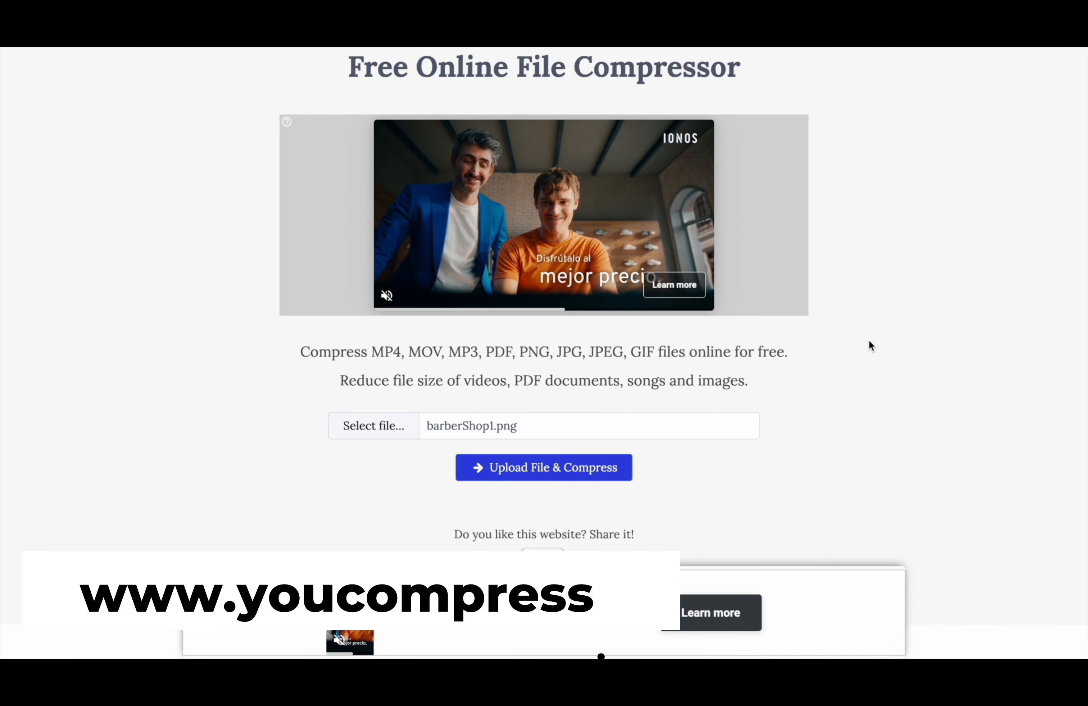
Compress barberShop1.png on YouCompress from 2.62MB to 569.24kB and highlight its download link
{"action": "scroll", "coordinate": [869, 340], "scroll_direction": "down", "scroll_amount": 1}
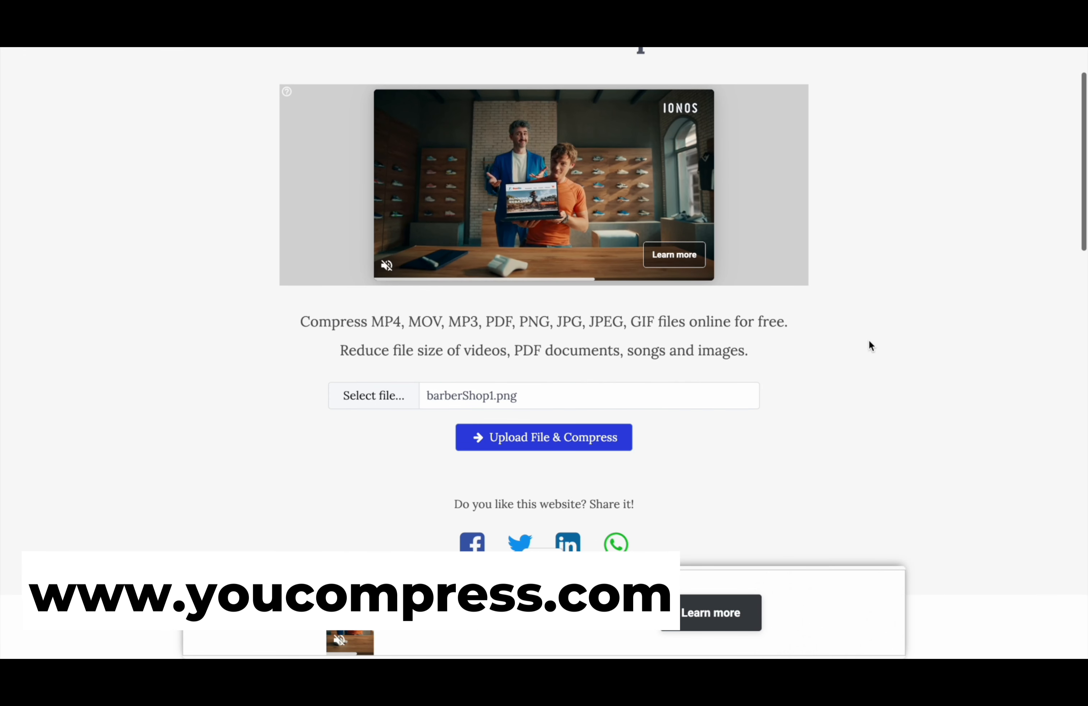
{"action": "left_click", "coordinate": [602, 438]}
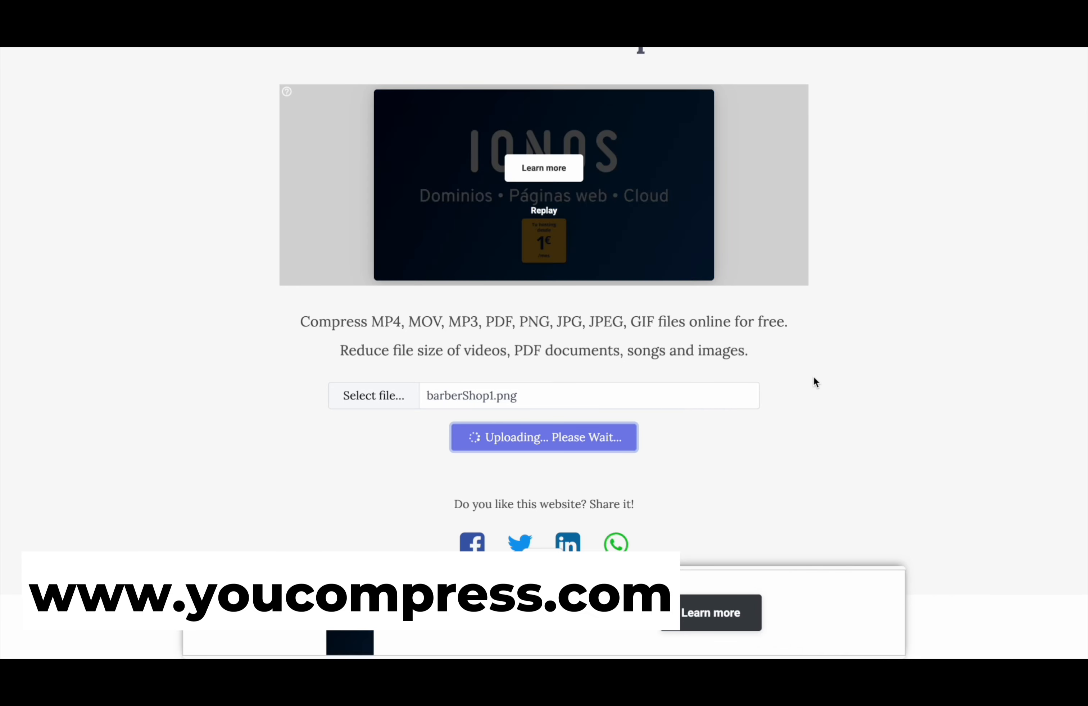
{"action": "scroll", "coordinate": [771, 418], "scroll_direction": "down", "scroll_amount": 1}
{"action": "left_click", "coordinate": [714, 455]}
{"action": "left_click_drag", "start_coordinate": [714, 457], "coordinate": [476, 462]}
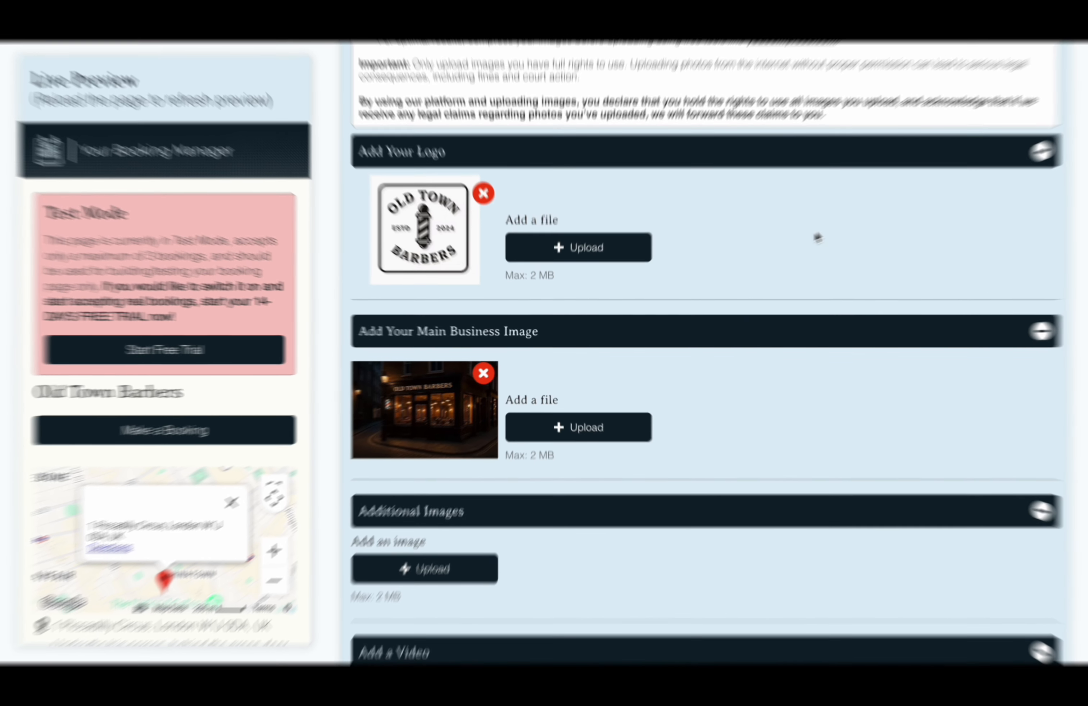
Upload three extra barbershop photos under Additional Images, starting with the compressed shop photo
{"action": "scroll", "coordinate": [816, 239], "scroll_direction": "down", "scroll_amount": 3}
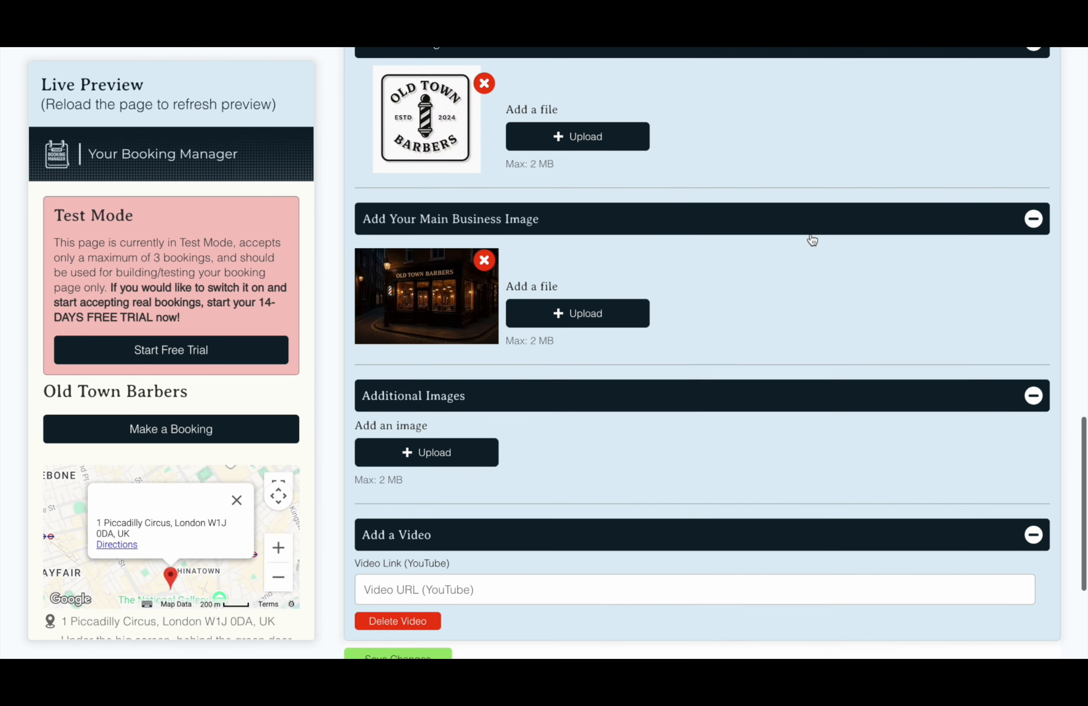
{"action": "left_click", "coordinate": [458, 452]}
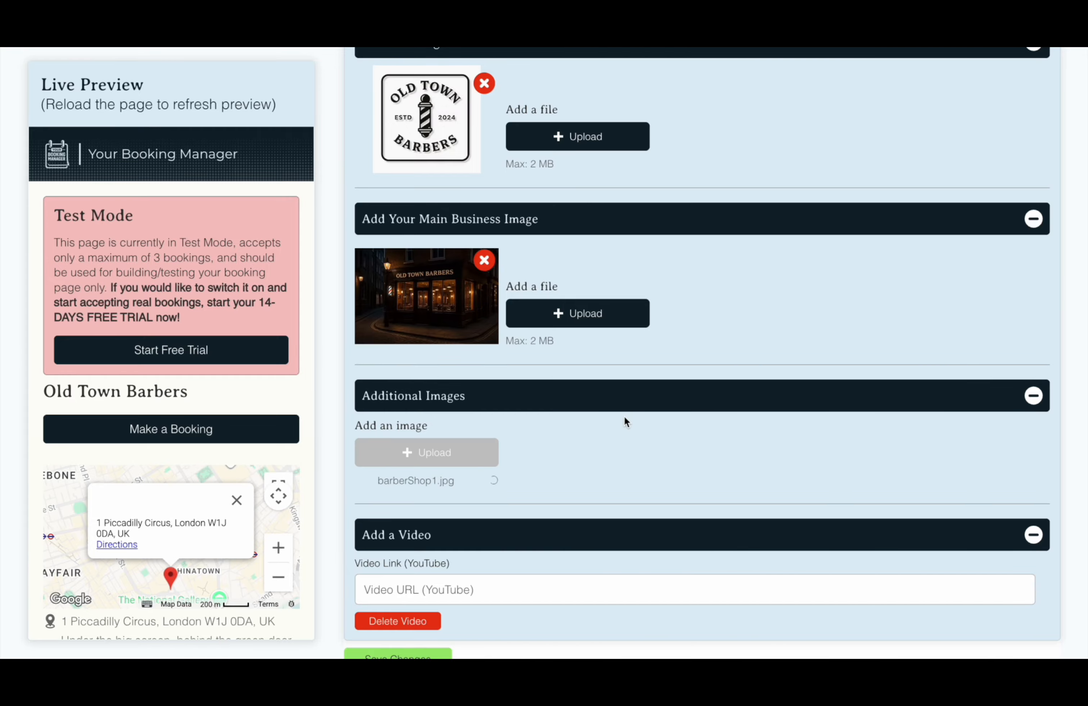
{"action": "scroll", "coordinate": [623, 417], "scroll_direction": "down", "scroll_amount": 3}
{"action": "left_click", "coordinate": [477, 301]}
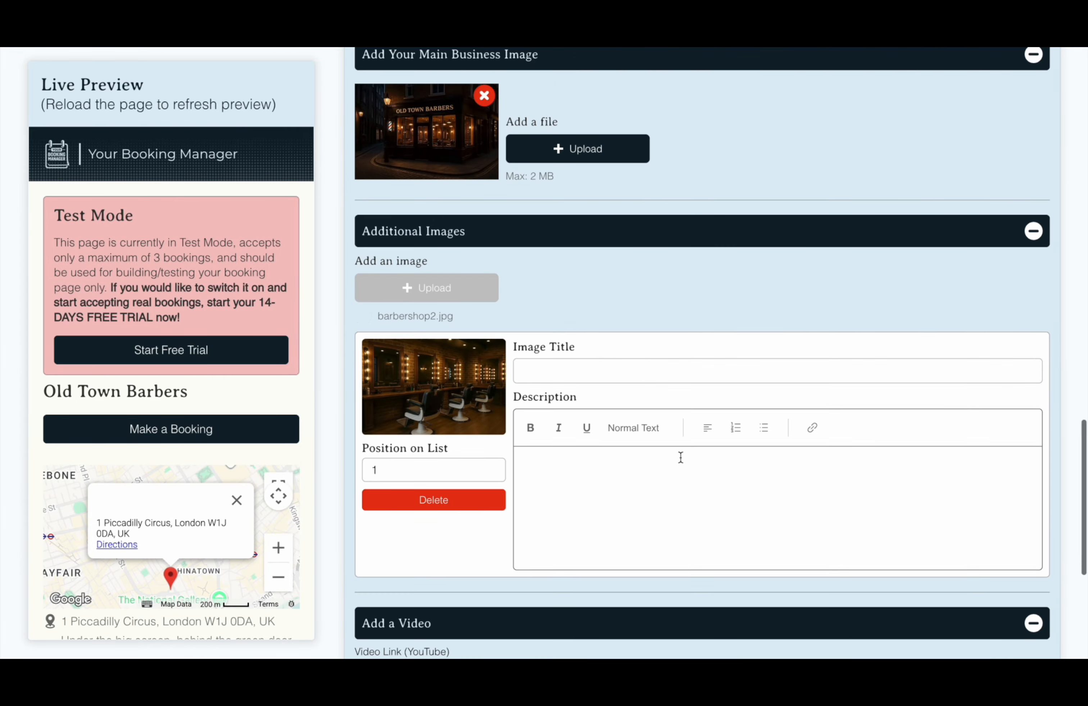
{"action": "left_click", "coordinate": [440, 281]}
Paste the Old Town Barbers YouTube URL into the Video Link field
{"action": "scroll", "coordinate": [752, 481], "scroll_direction": "down", "scroll_amount": 2}
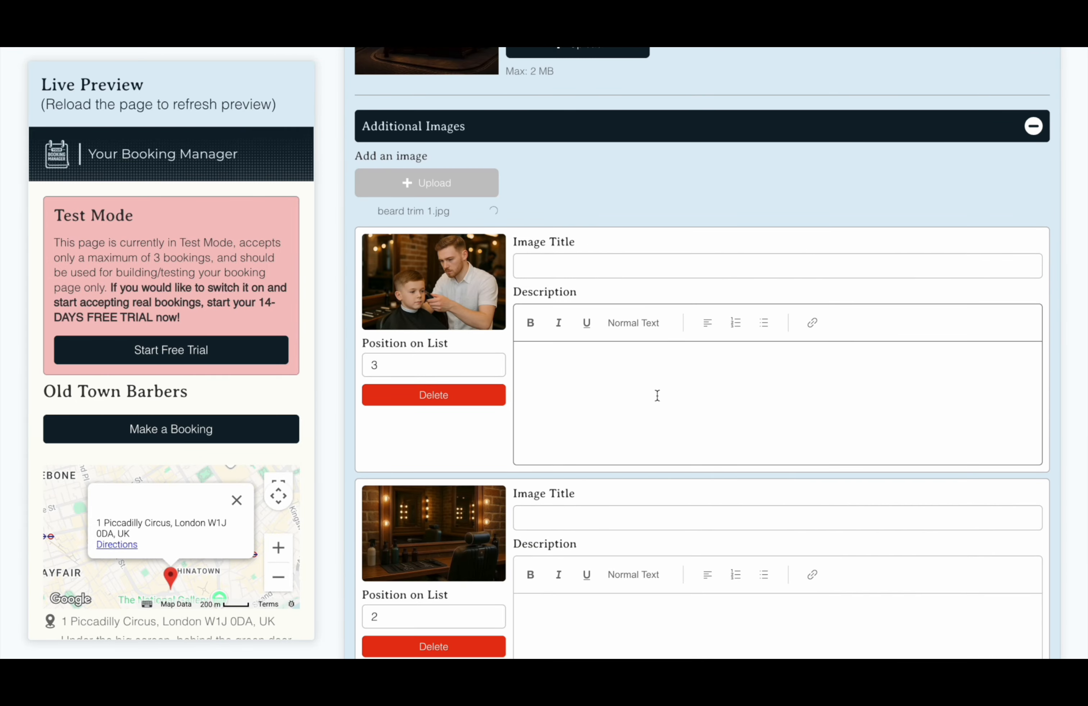
{"action": "scroll", "coordinate": [746, 414], "scroll_direction": "down", "scroll_amount": 5}
{"action": "scroll", "coordinate": [746, 415], "scroll_direction": "down", "scroll_amount": 3}
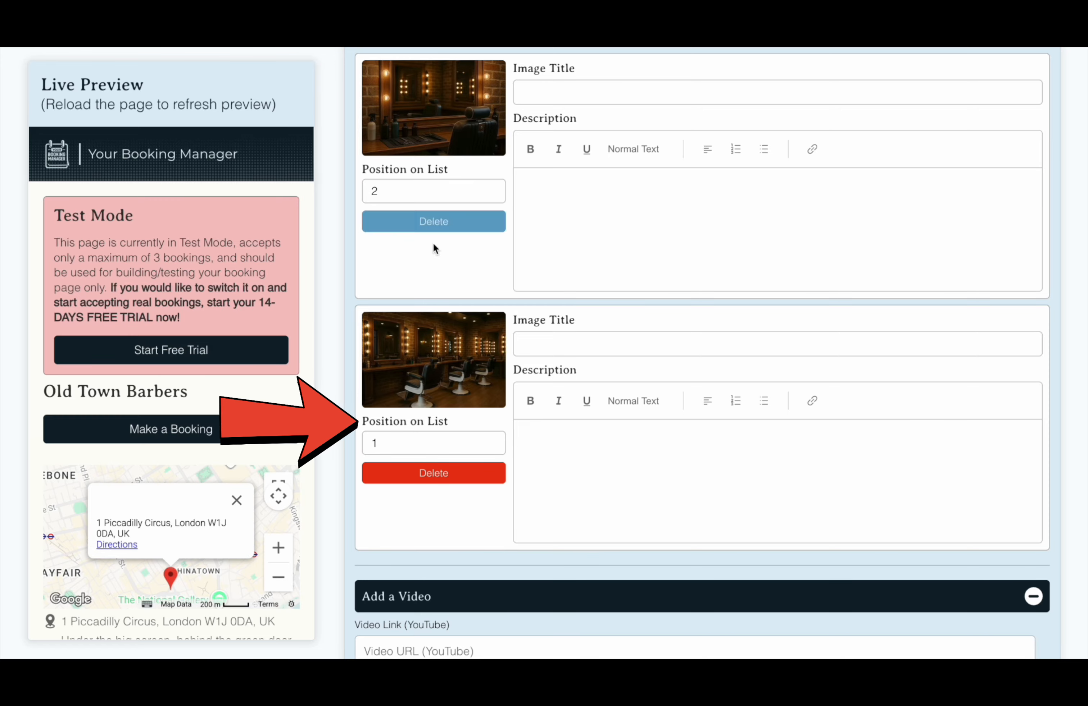
{"action": "scroll", "coordinate": [617, 404], "scroll_direction": "down", "scroll_amount": 3}
{"action": "left_click", "coordinate": [450, 483]}
{"action": "type", "text": "https://www.youtube.com/watch?v=0MhMlcM8YSQ&t=1s"}
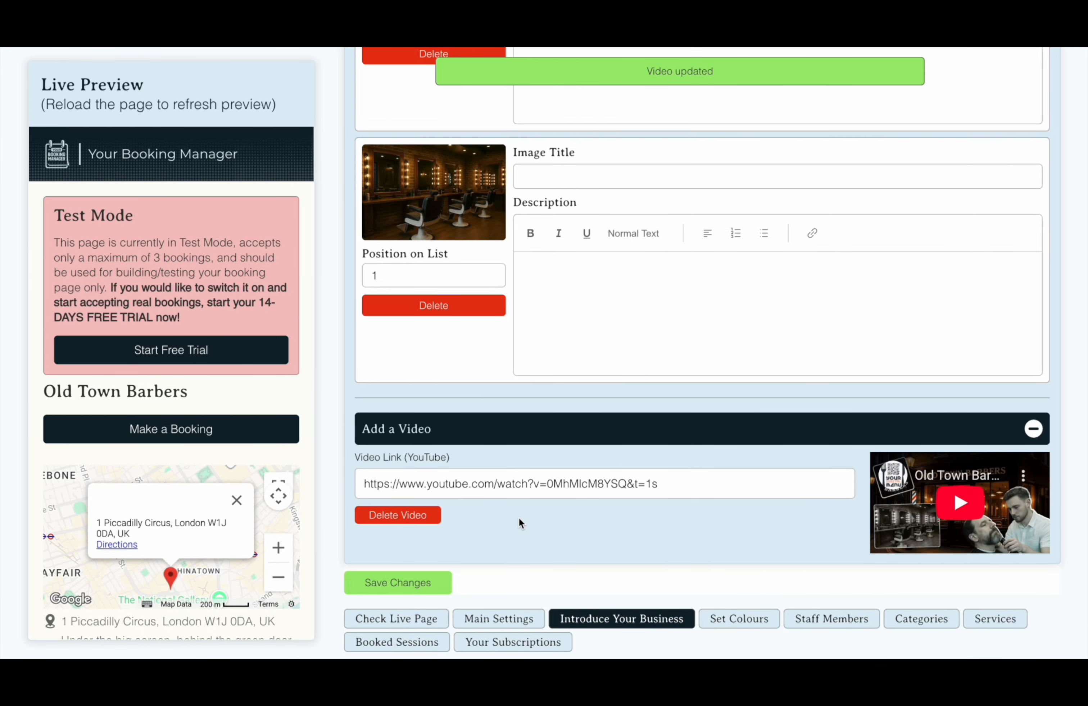
{"action": "scroll", "coordinate": [536, 487], "scroll_direction": "up", "scroll_amount": 1}
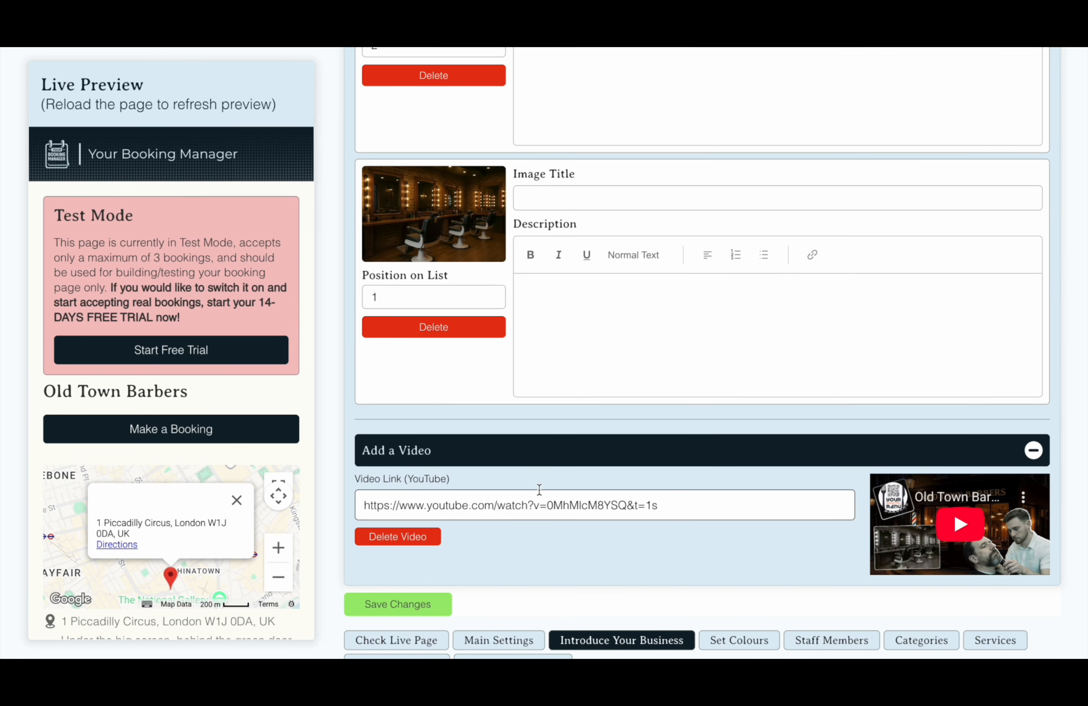
{"action": "scroll", "coordinate": [539, 490], "scroll_direction": "down", "scroll_amount": 2}
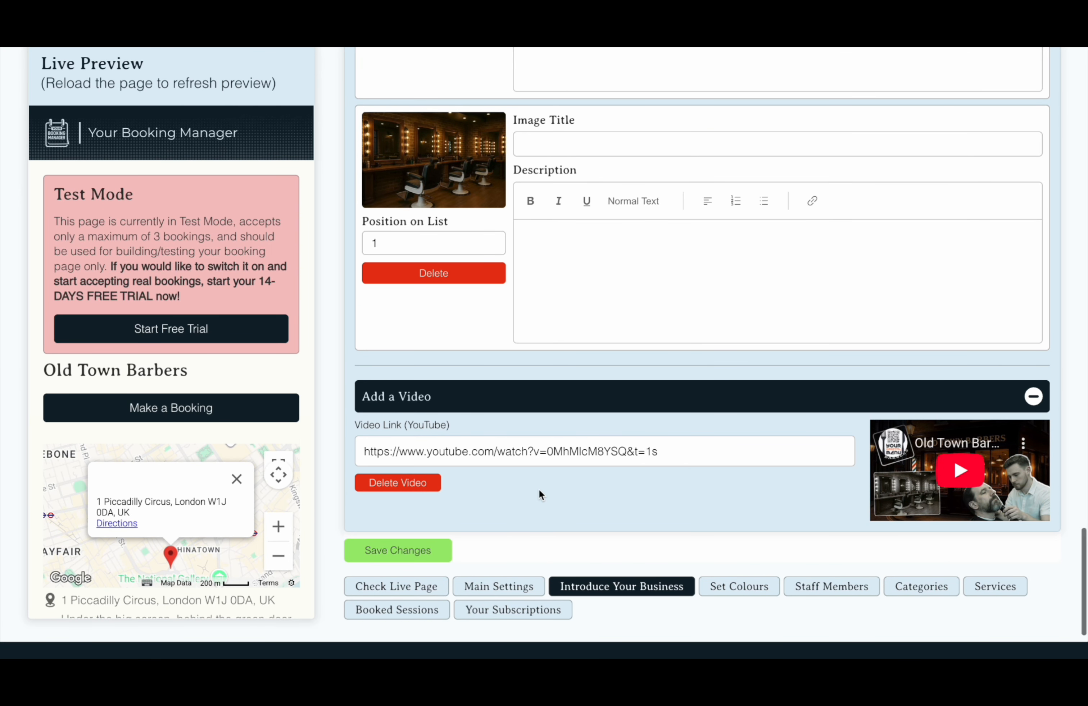
{"action": "scroll", "coordinate": [539, 492], "scroll_direction": "down", "scroll_amount": 2}
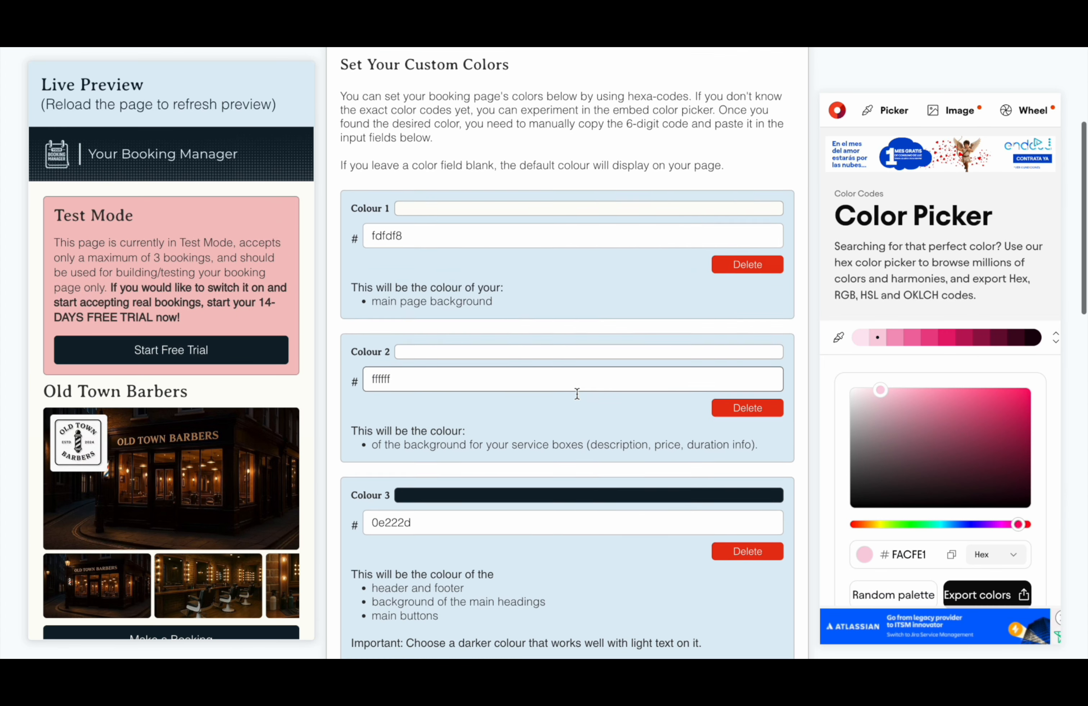
{"action": "scroll", "coordinate": [576, 390], "scroll_direction": "down", "scroll_amount": 2}
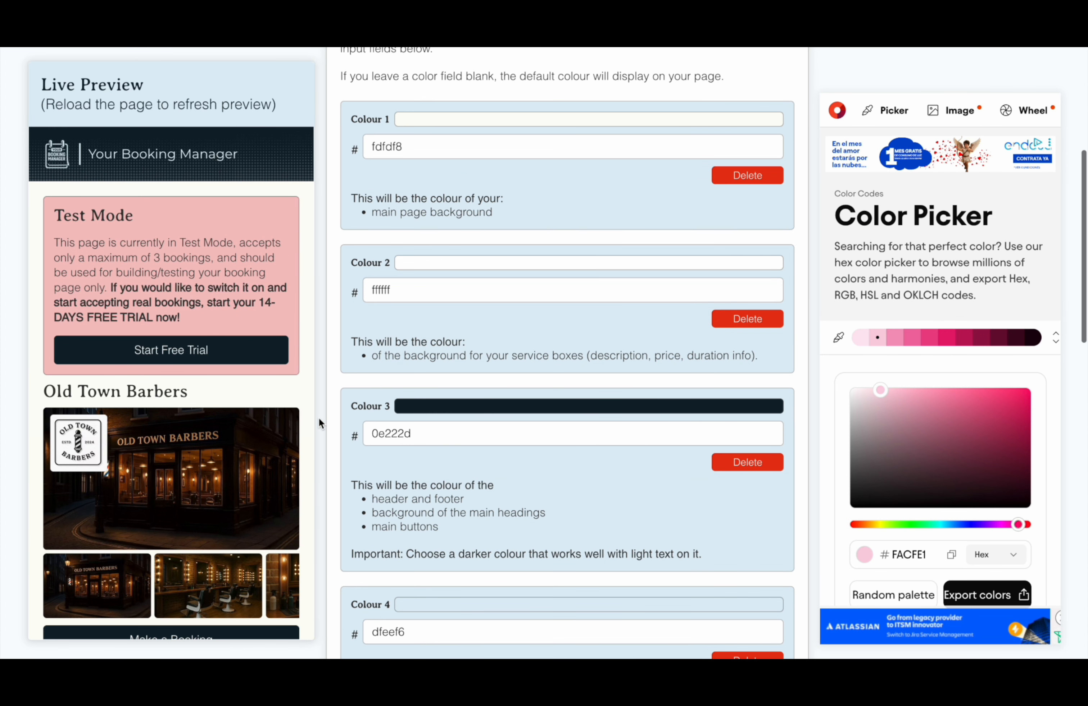
{"action": "scroll", "coordinate": [252, 442], "scroll_direction": "down", "scroll_amount": 3}
{"action": "scroll", "coordinate": [251, 445], "scroll_direction": "down", "scroll_amount": 4}
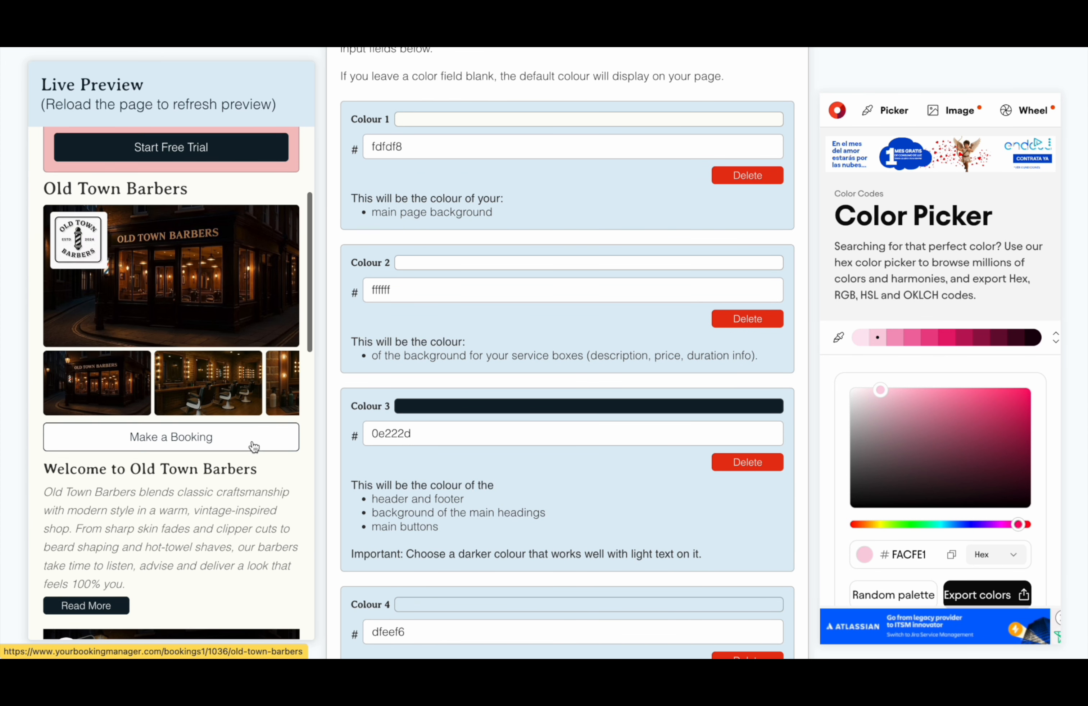
{"action": "scroll", "coordinate": [248, 434], "scroll_direction": "down", "scroll_amount": 1}
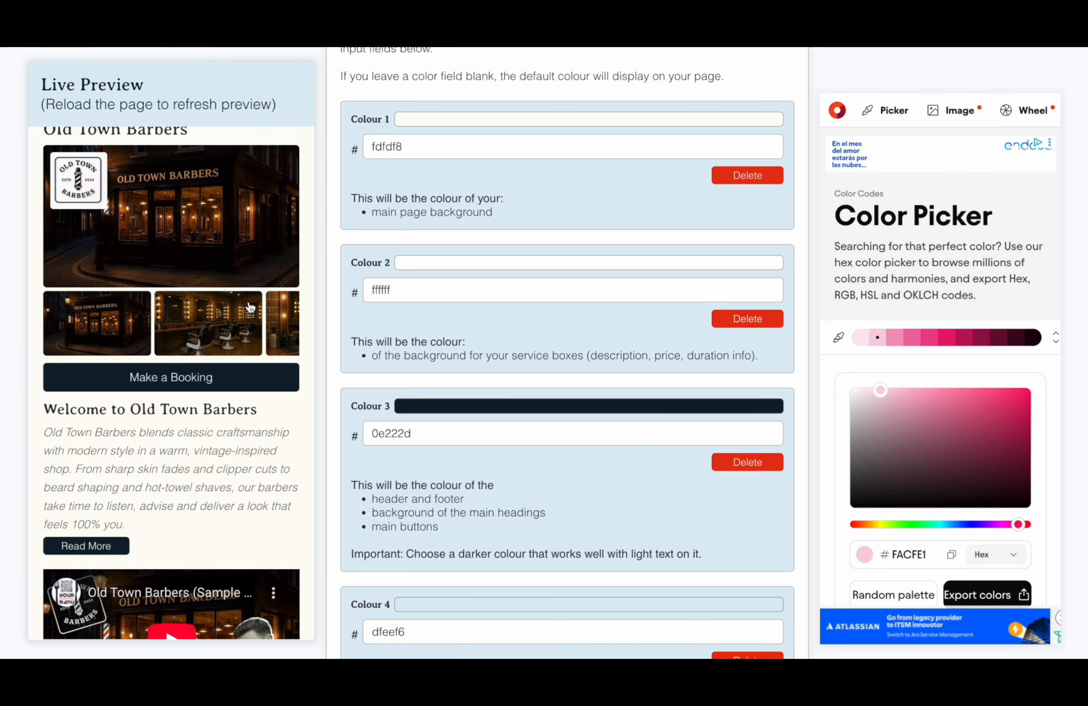
{"action": "scroll", "coordinate": [249, 307], "scroll_direction": "right", "scroll_amount": 5}
{"action": "scroll", "coordinate": [242, 332], "scroll_direction": "right", "scroll_amount": 3}
{"action": "scroll", "coordinate": [177, 452], "scroll_direction": "down", "scroll_amount": 2}
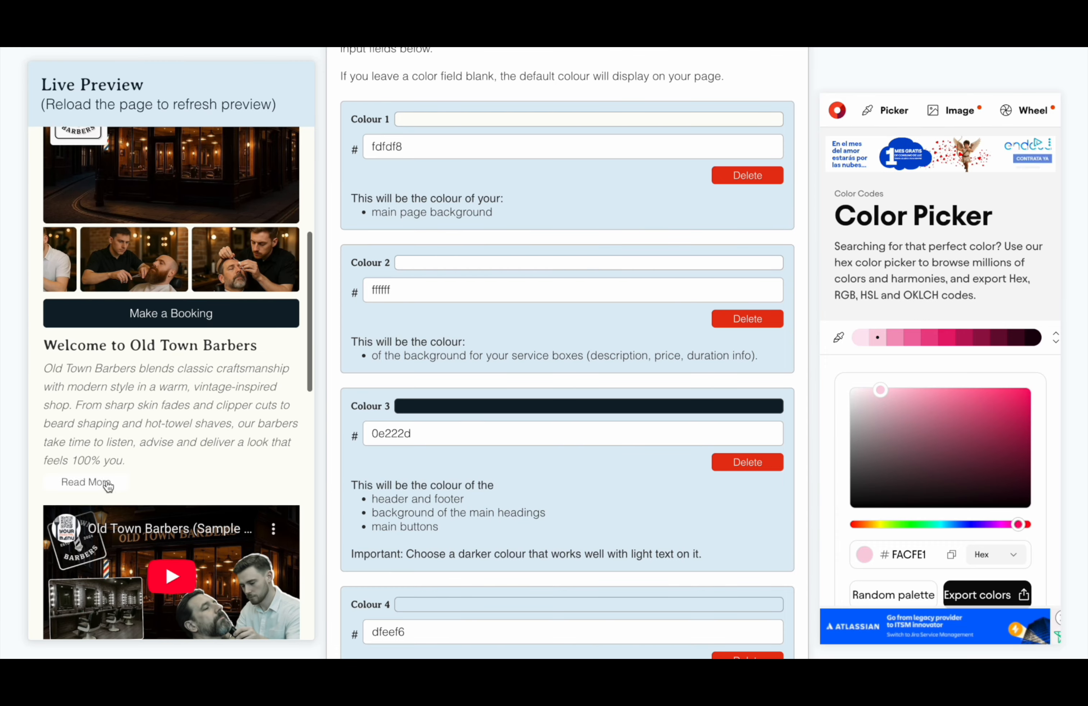
{"action": "left_click", "coordinate": [108, 485]}
{"action": "scroll", "coordinate": [191, 430], "scroll_direction": "down", "scroll_amount": 10}
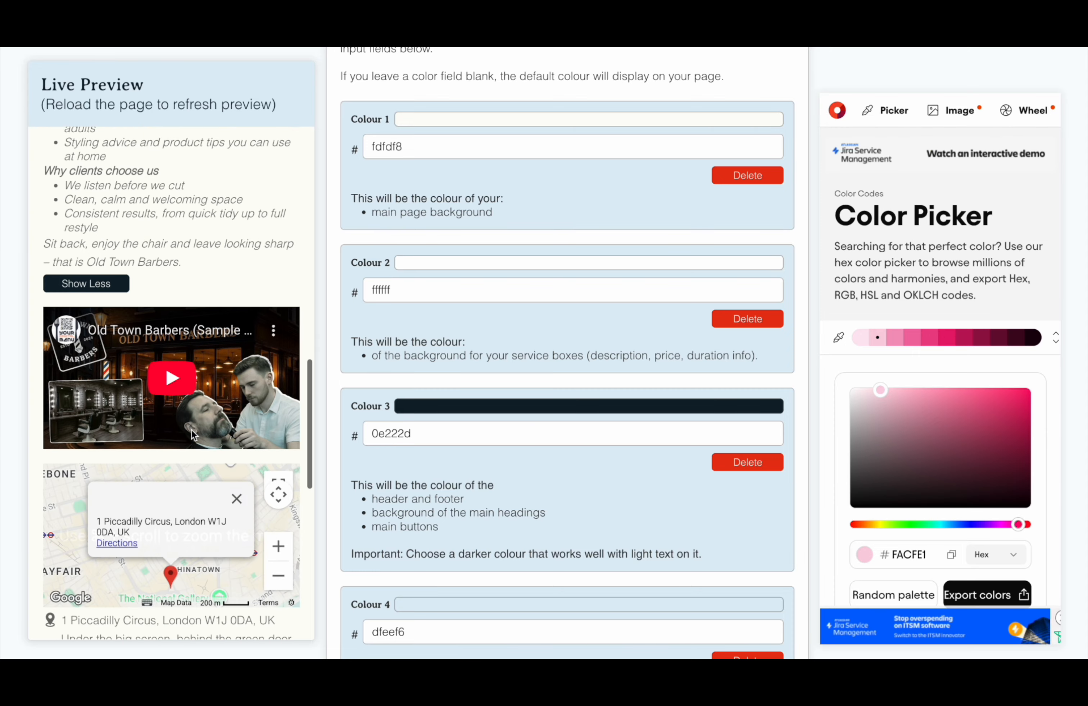
{"action": "scroll", "coordinate": [191, 431], "scroll_direction": "down", "scroll_amount": 8}
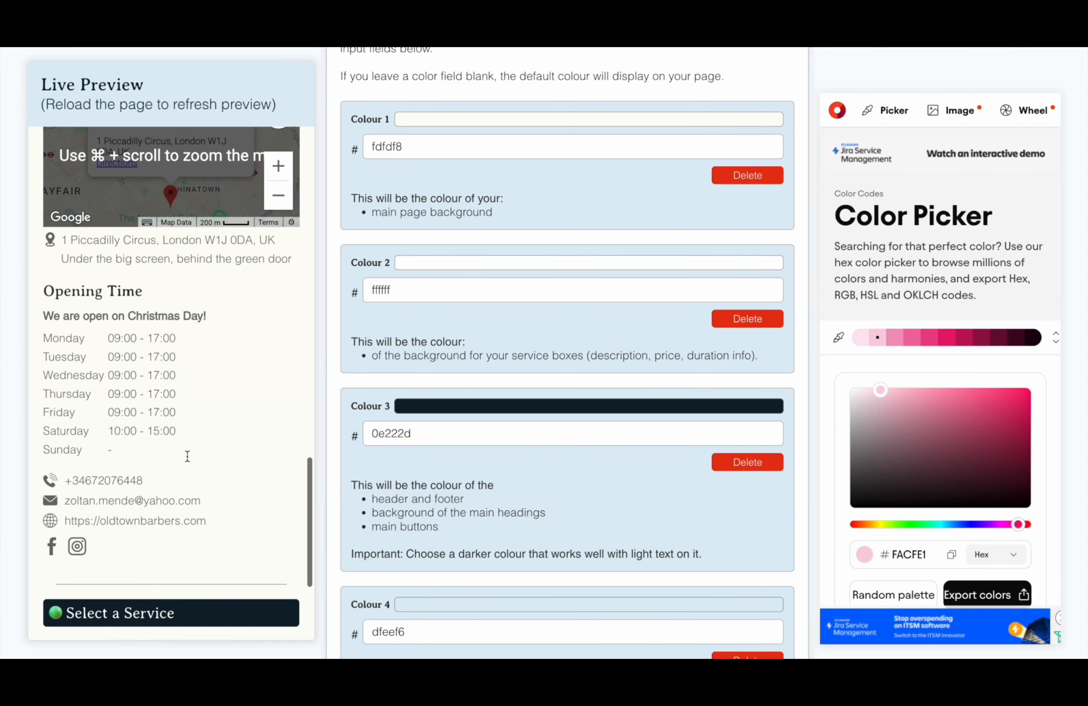
{"action": "scroll", "coordinate": [187, 457], "scroll_direction": "down", "scroll_amount": 2}
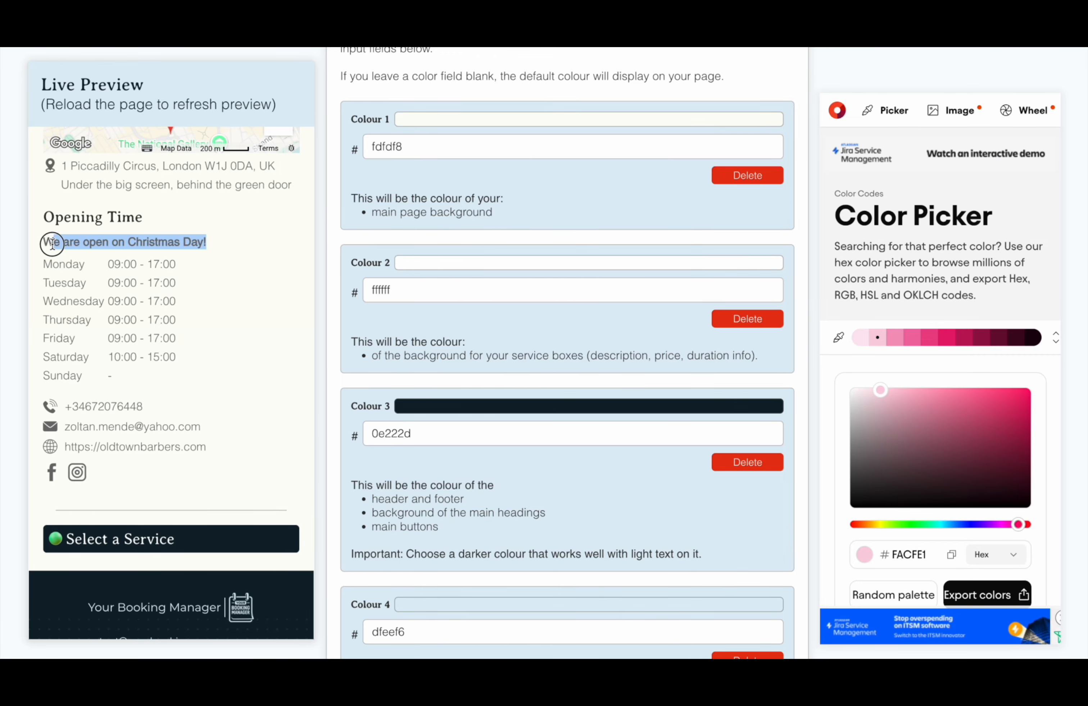
{"action": "left_click", "coordinate": [265, 390]}
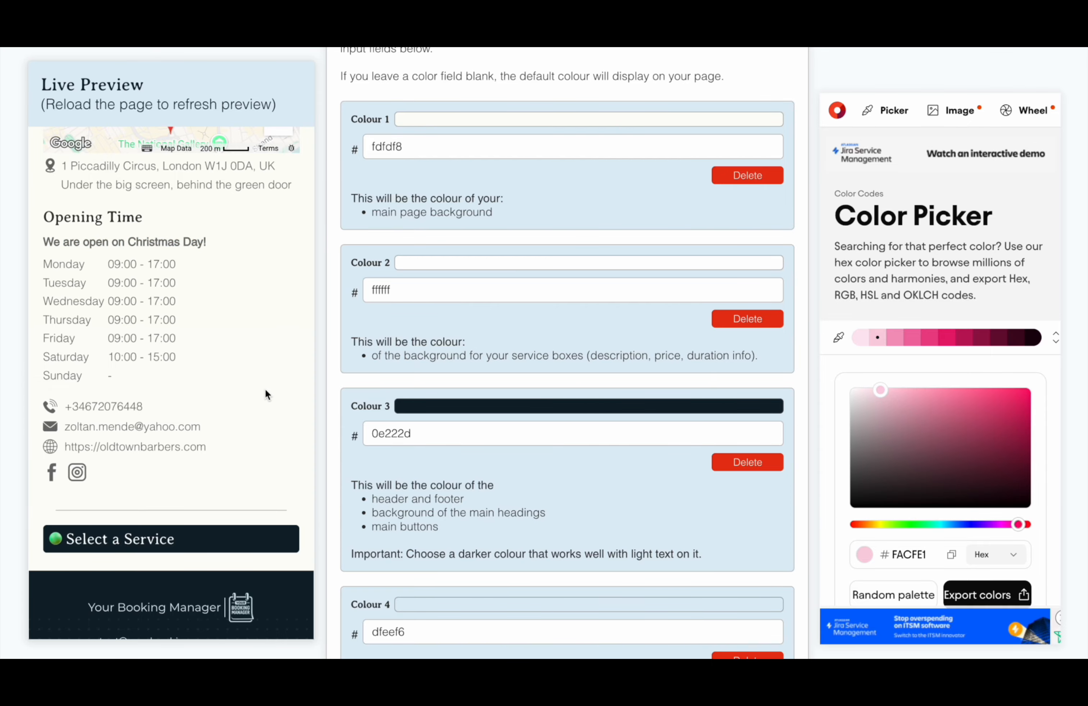
{"action": "scroll", "coordinate": [265, 389], "scroll_direction": "up", "scroll_amount": 3}
{"action": "left_click_drag", "start_coordinate": [61, 276], "coordinate": [254, 280]}
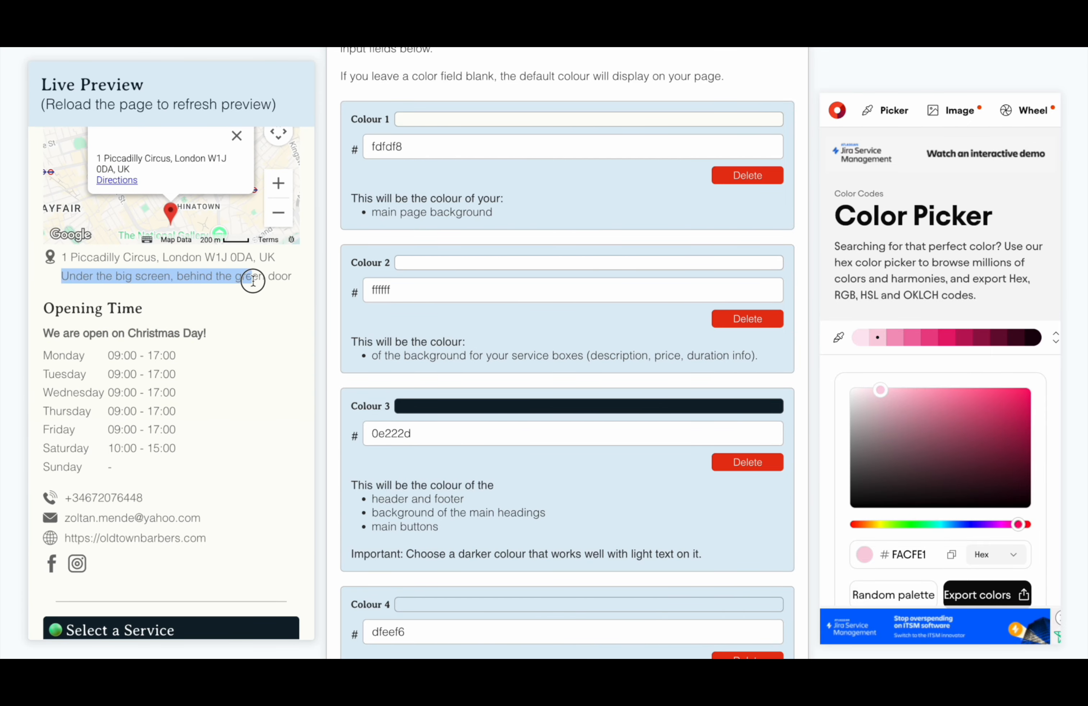
{"action": "left_click", "coordinate": [269, 327]}
{"action": "scroll", "coordinate": [268, 327], "scroll_direction": "up", "scroll_amount": 10}
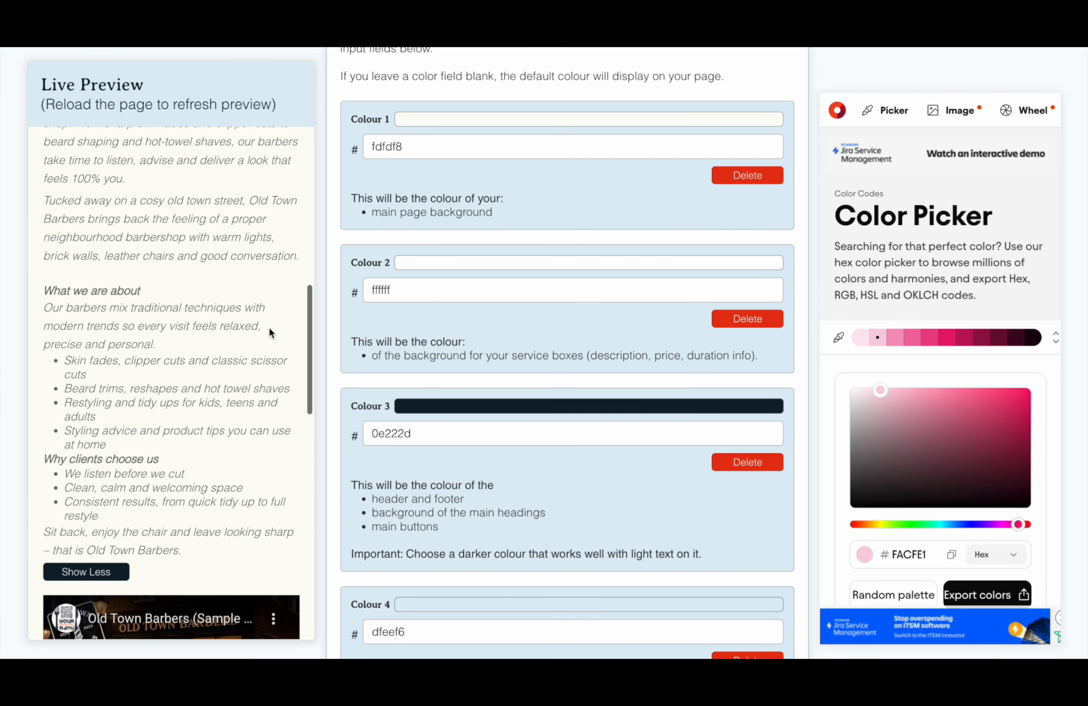
{"action": "scroll", "coordinate": [269, 327], "scroll_direction": "up", "scroll_amount": 8}
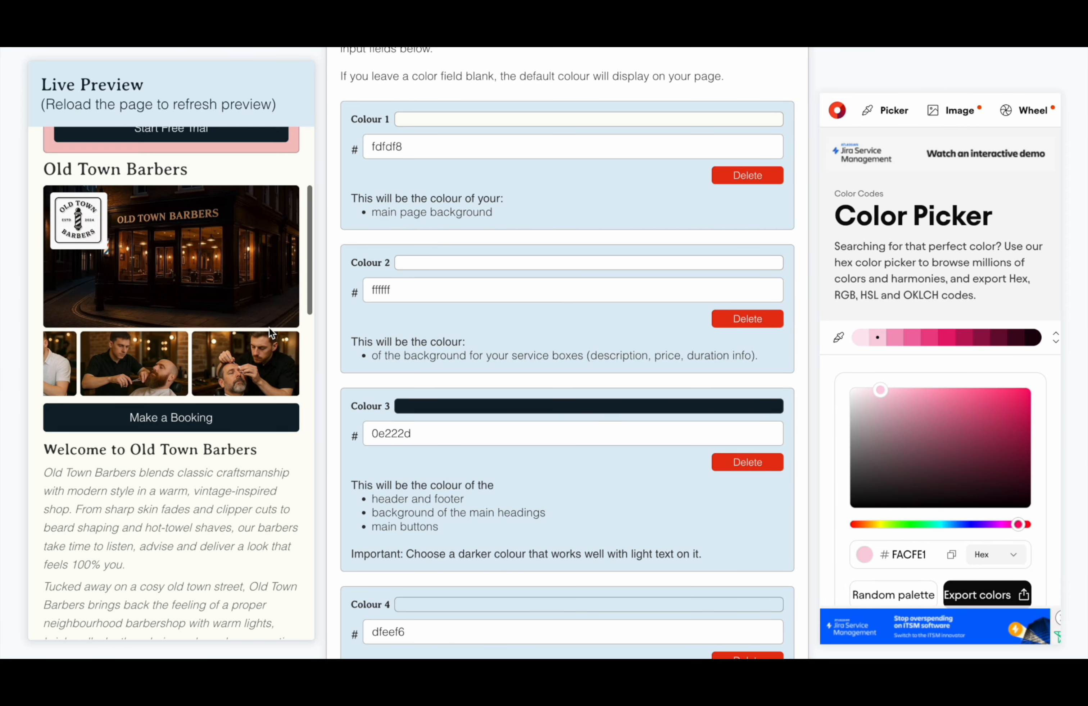
{"action": "scroll", "coordinate": [269, 327], "scroll_direction": "up", "scroll_amount": 5}
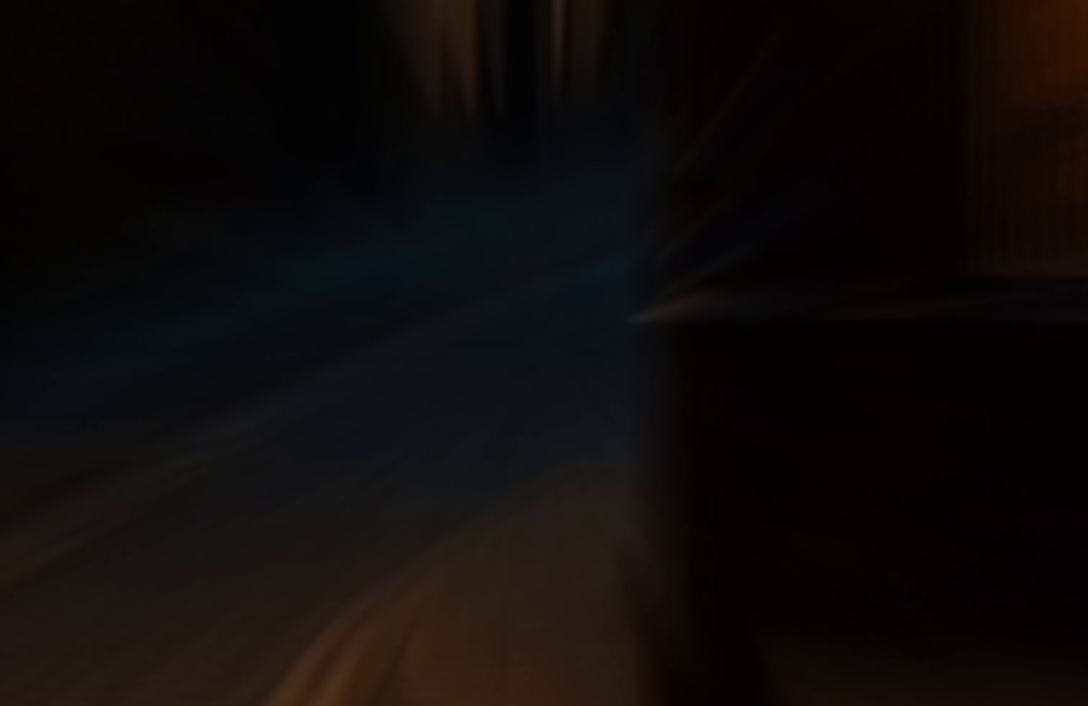
{"action": "scroll", "coordinate": [799, 154], "scroll_direction": "down", "scroll_amount": 6}
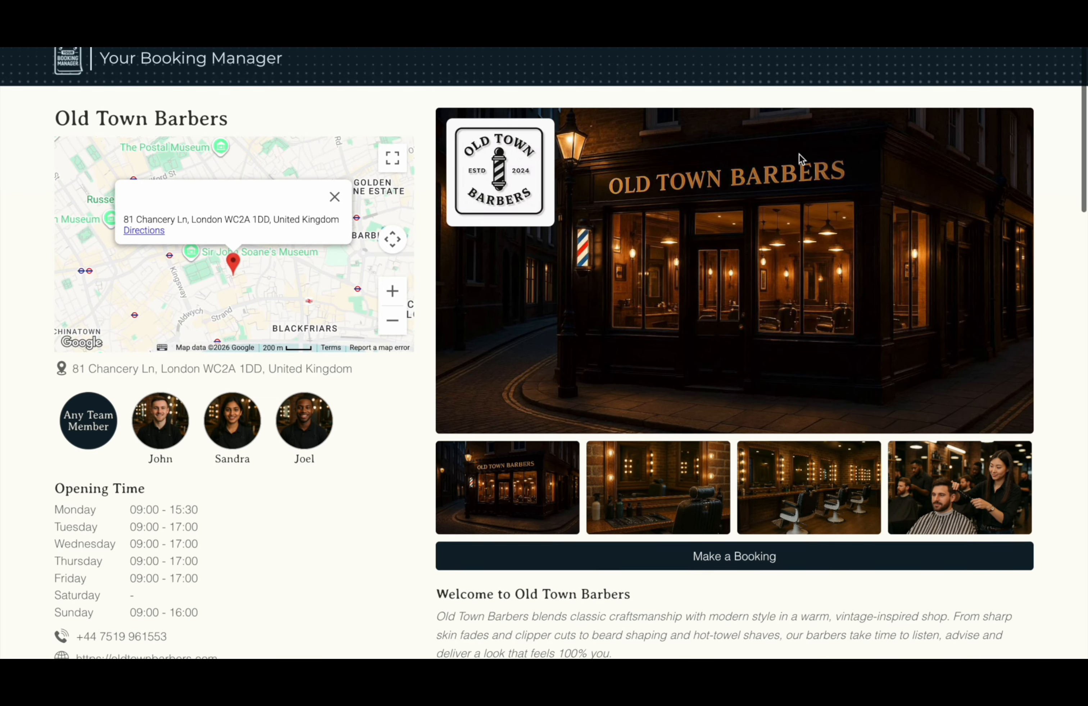
{"action": "scroll", "coordinate": [799, 156], "scroll_direction": "down", "scroll_amount": 15}
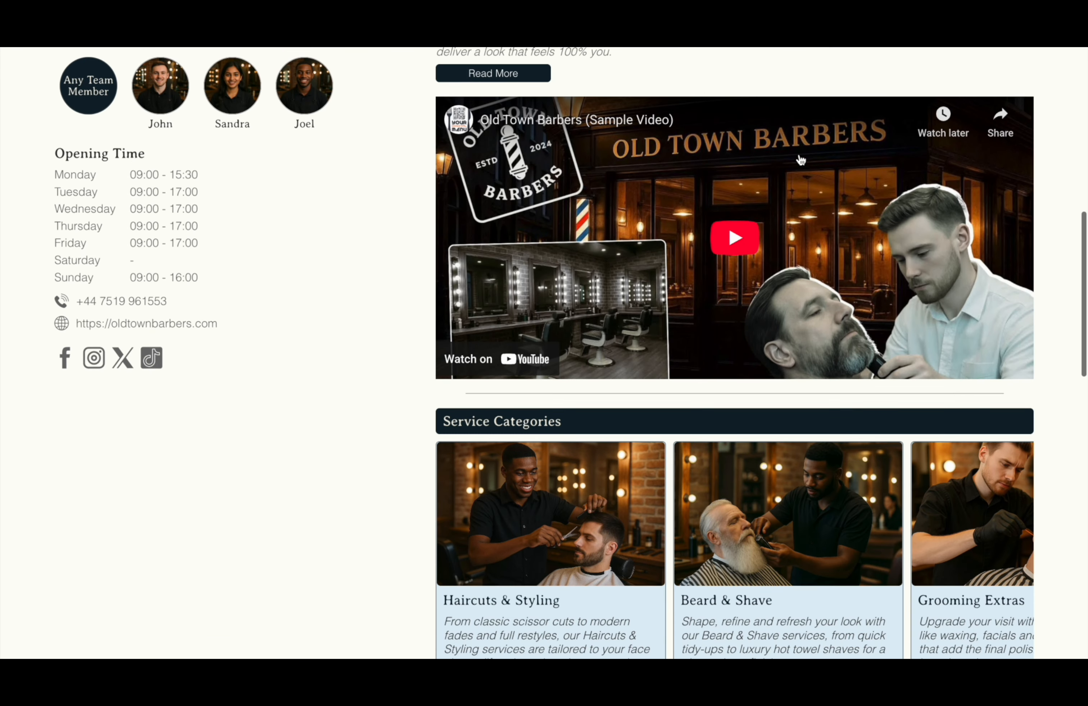
{"action": "scroll", "coordinate": [799, 154], "scroll_direction": "down", "scroll_amount": 11}
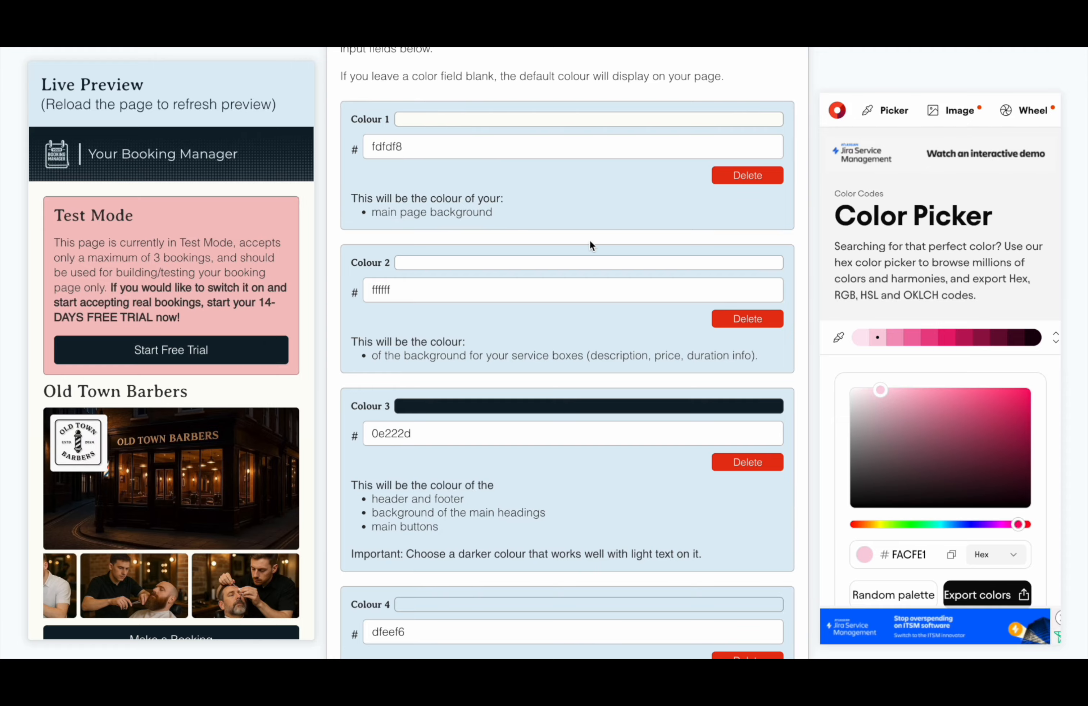
Replace the Colour 1 value fdfdf8 with the FACFE1 hex code copied from the colour picker
{"action": "scroll", "coordinate": [631, 234], "scroll_direction": "up", "scroll_amount": 3}
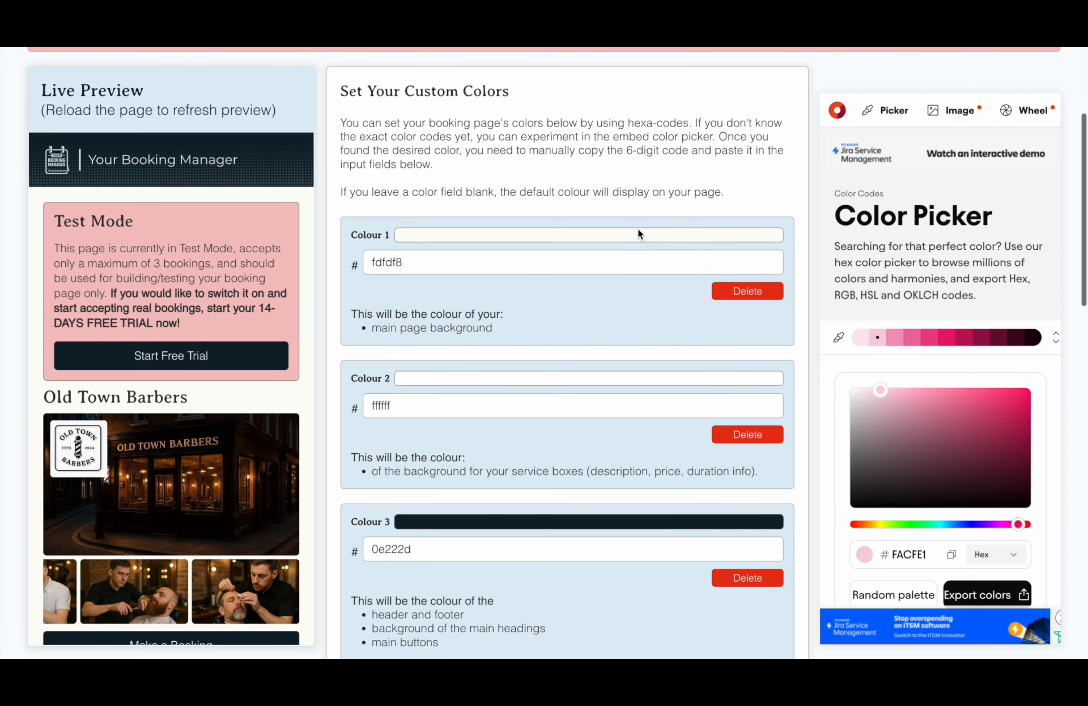
{"action": "scroll", "coordinate": [987, 363], "scroll_direction": "down", "scroll_amount": 3}
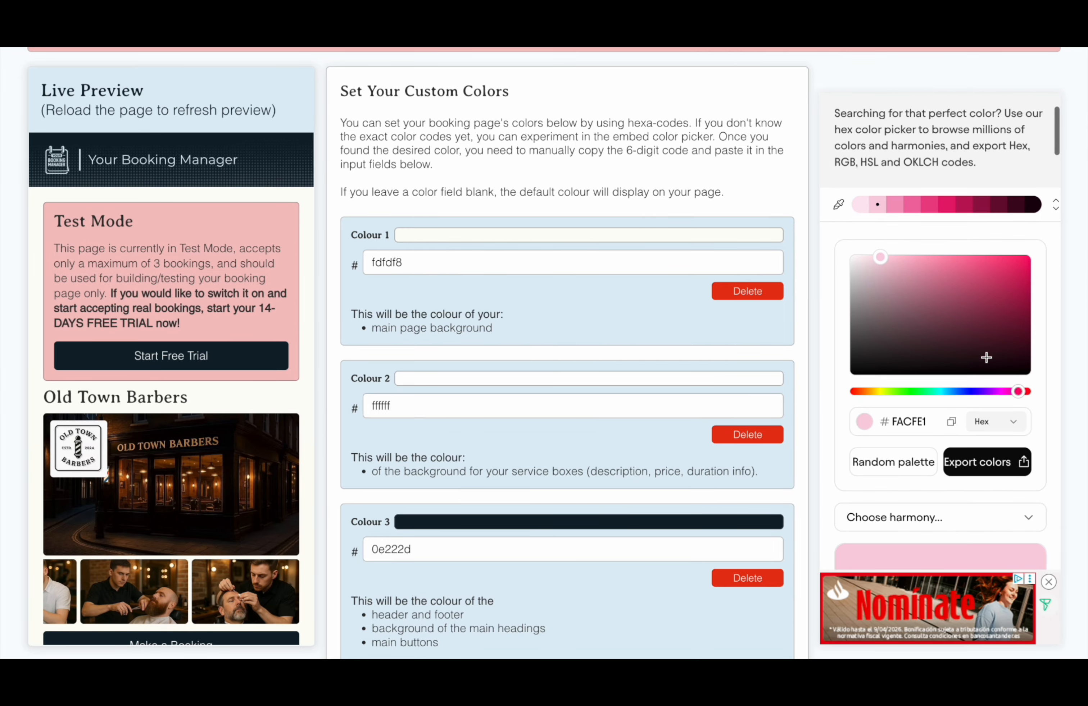
{"action": "double_click", "coordinate": [910, 422]}
{"action": "key", "text": "ctrl+c"}
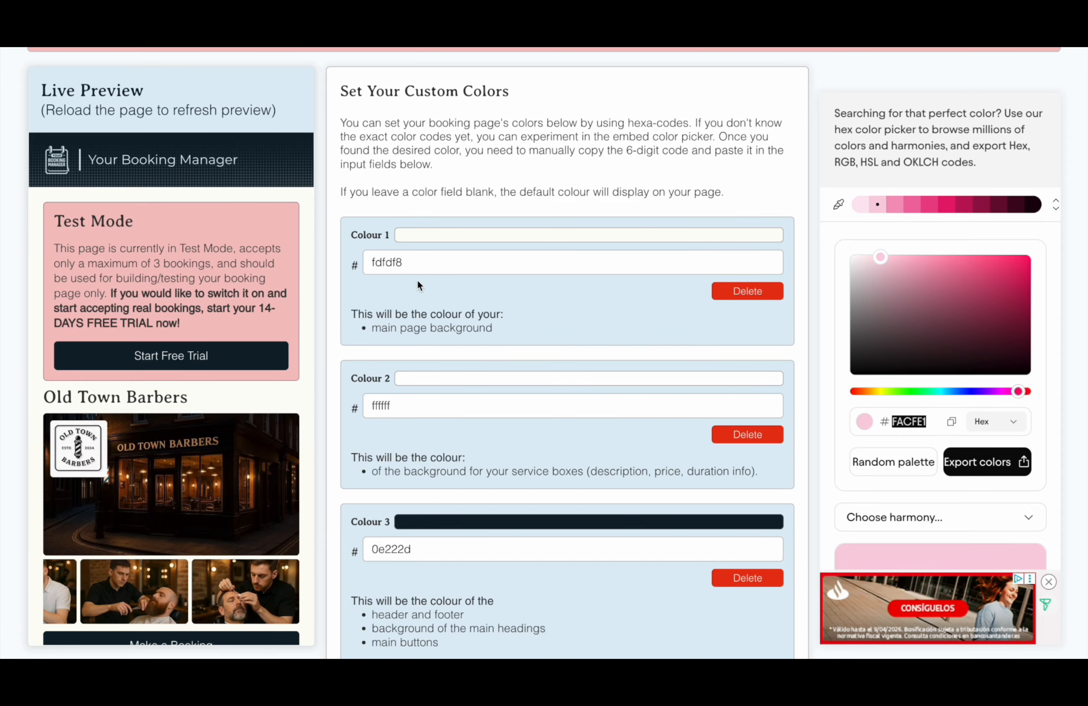
{"action": "left_click_drag", "start_coordinate": [412, 260], "coordinate": [354, 261]}
{"action": "key", "text": "ctrl+v"}
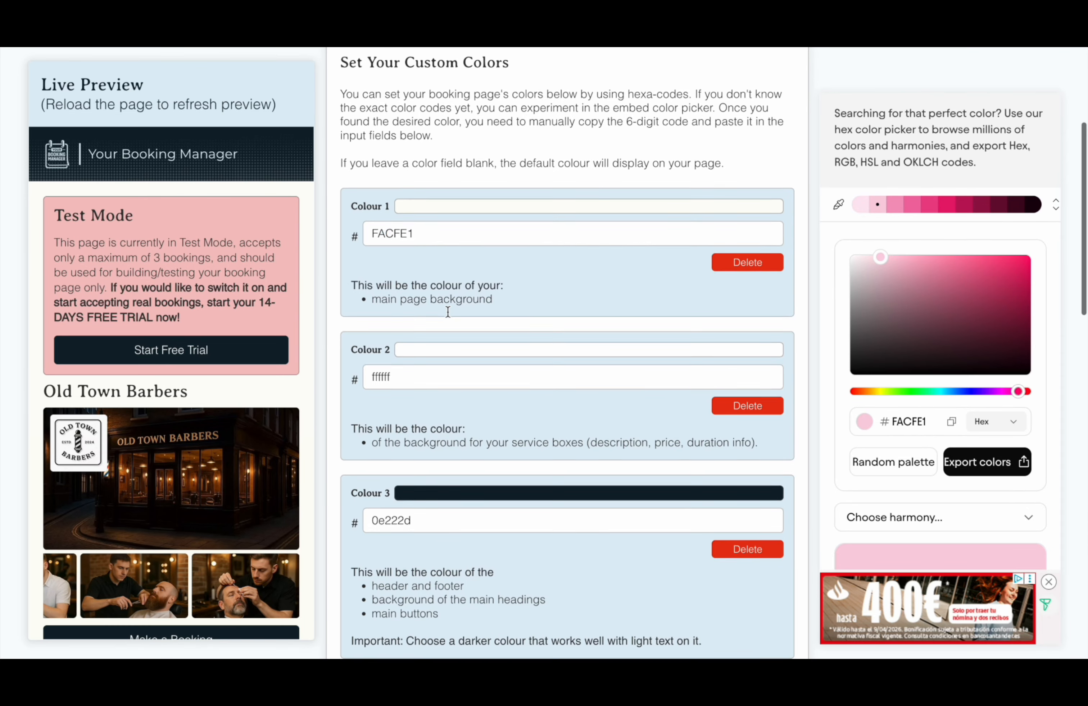
Reload the page so the preview shows the new pink background
{"action": "scroll", "coordinate": [447, 311], "scroll_direction": "down", "scroll_amount": 2}
{"action": "scroll", "coordinate": [447, 311], "scroll_direction": "down", "scroll_amount": 3}
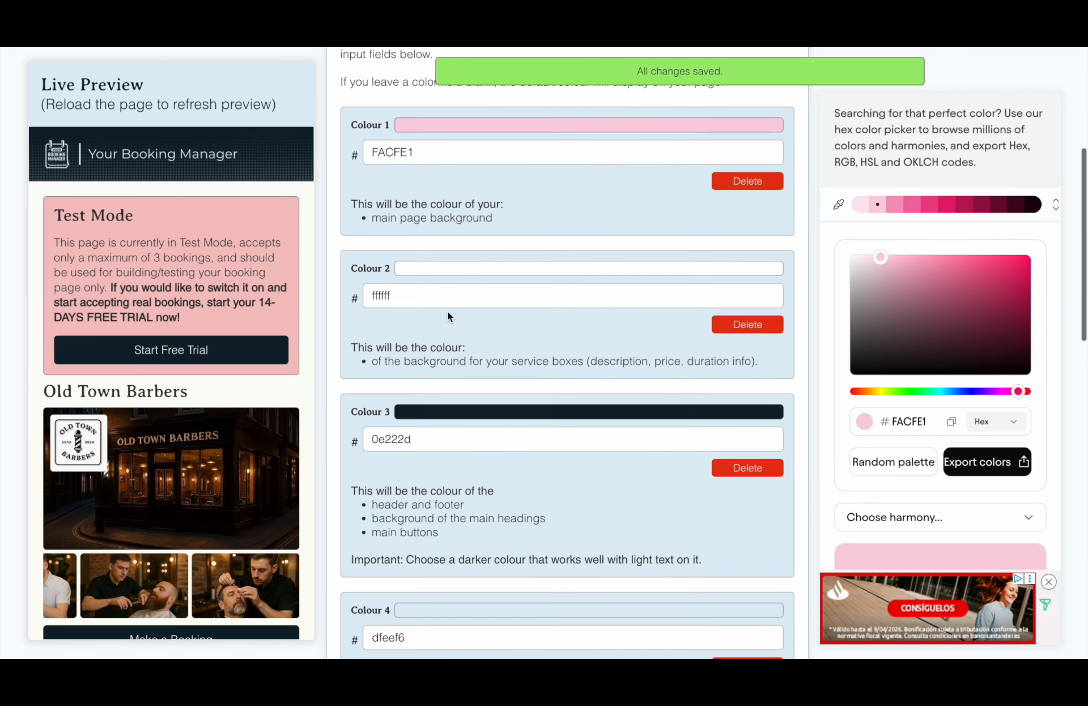
{"action": "scroll", "coordinate": [448, 311], "scroll_direction": "down", "scroll_amount": 1}
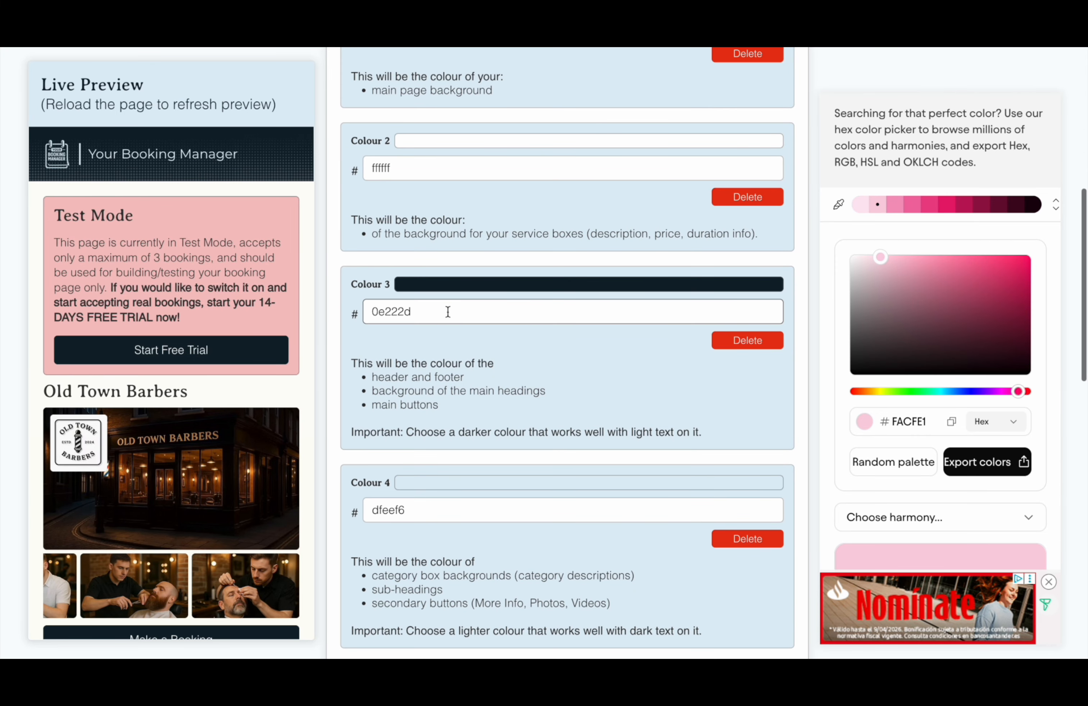
{"action": "scroll", "coordinate": [448, 311], "scroll_direction": "up", "scroll_amount": 2}
{"action": "scroll", "coordinate": [454, 273], "scroll_direction": "up", "scroll_amount": 1}
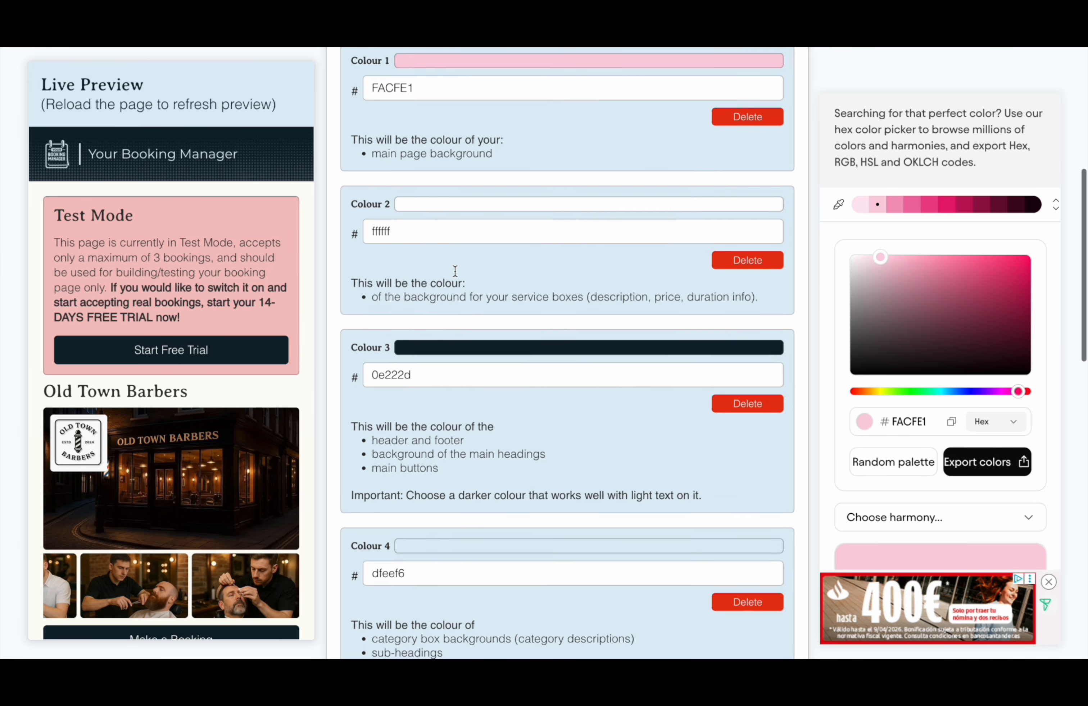
{"action": "key", "text": "super+r"}
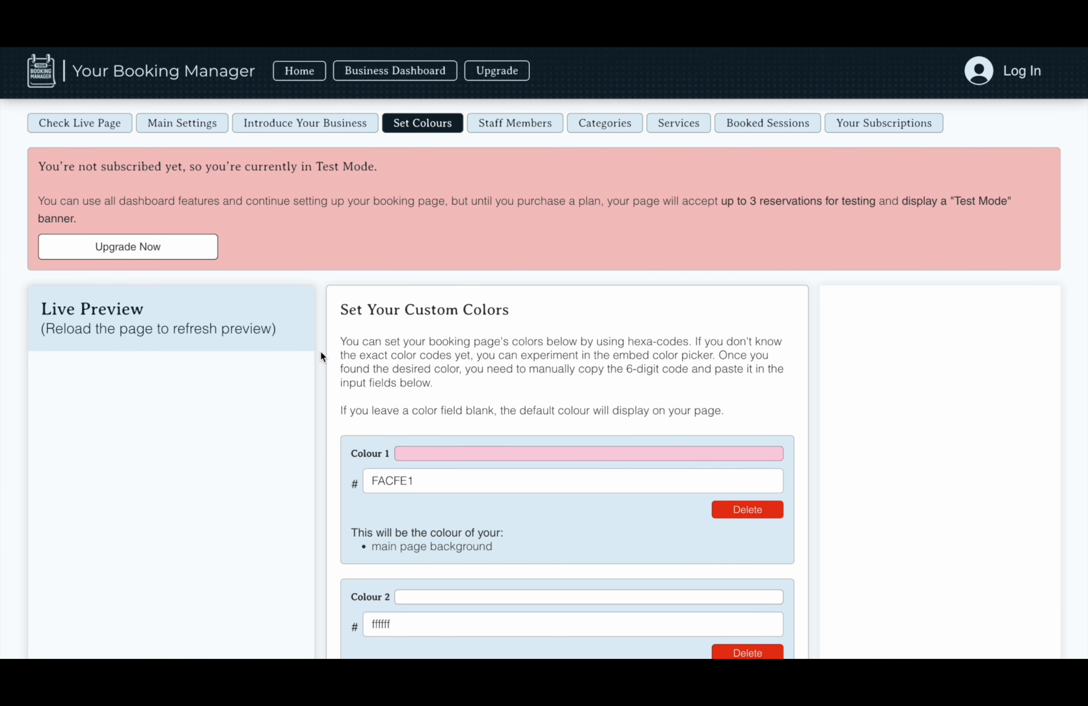
{"action": "scroll", "coordinate": [287, 460], "scroll_direction": "down", "scroll_amount": 1}
{"action": "scroll", "coordinate": [302, 442], "scroll_direction": "down", "scroll_amount": 8}
{"action": "scroll", "coordinate": [302, 442], "scroll_direction": "up", "scroll_amount": 4}
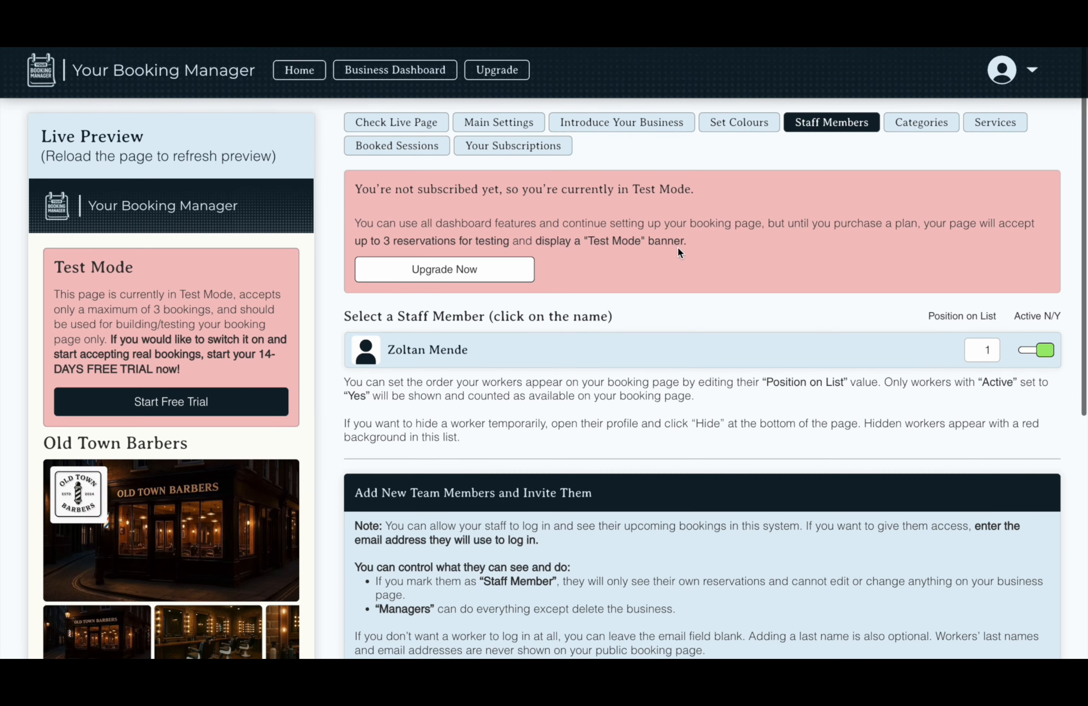
Deactivate the existing barber, enter the new worker's first and last name with role Staff Member, and save and invite
{"action": "left_click", "coordinate": [1020, 350]}
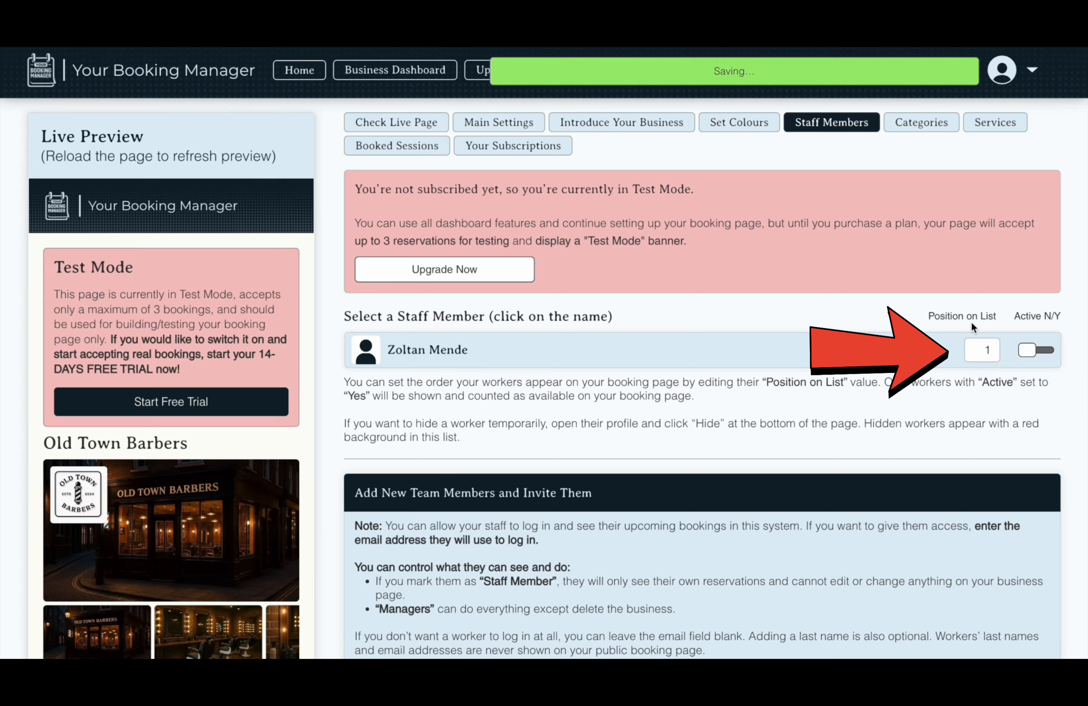
{"action": "scroll", "coordinate": [920, 419], "scroll_direction": "down", "scroll_amount": 8}
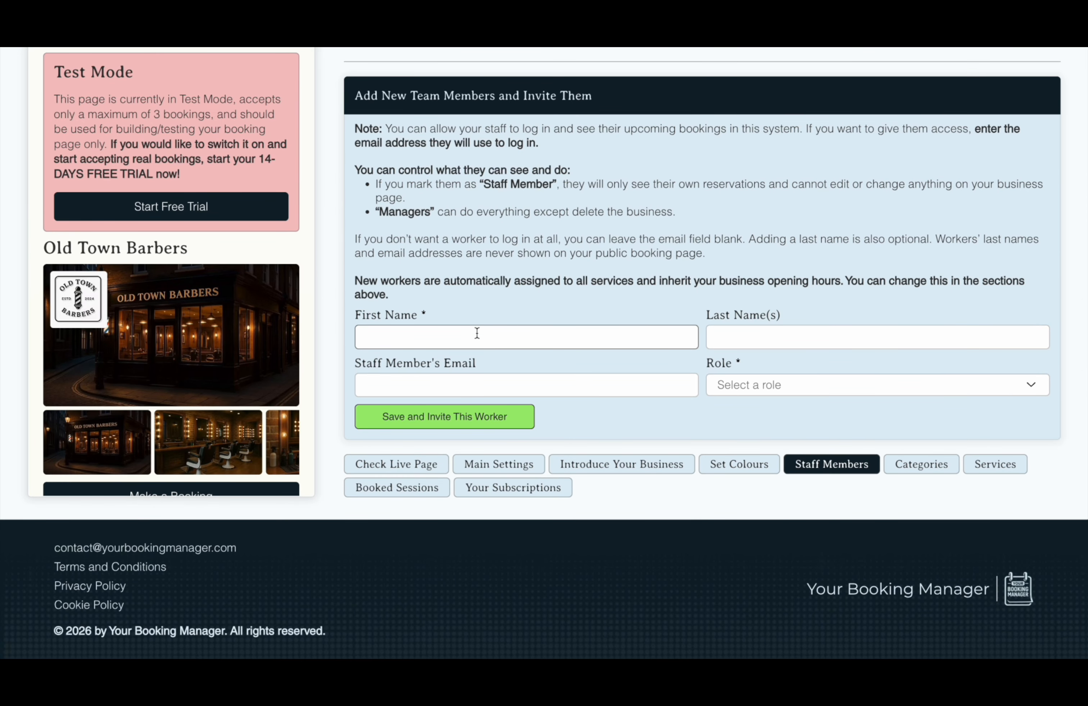
{"action": "key", "text": "Tab"}
{"action": "type", "text": "Y"}
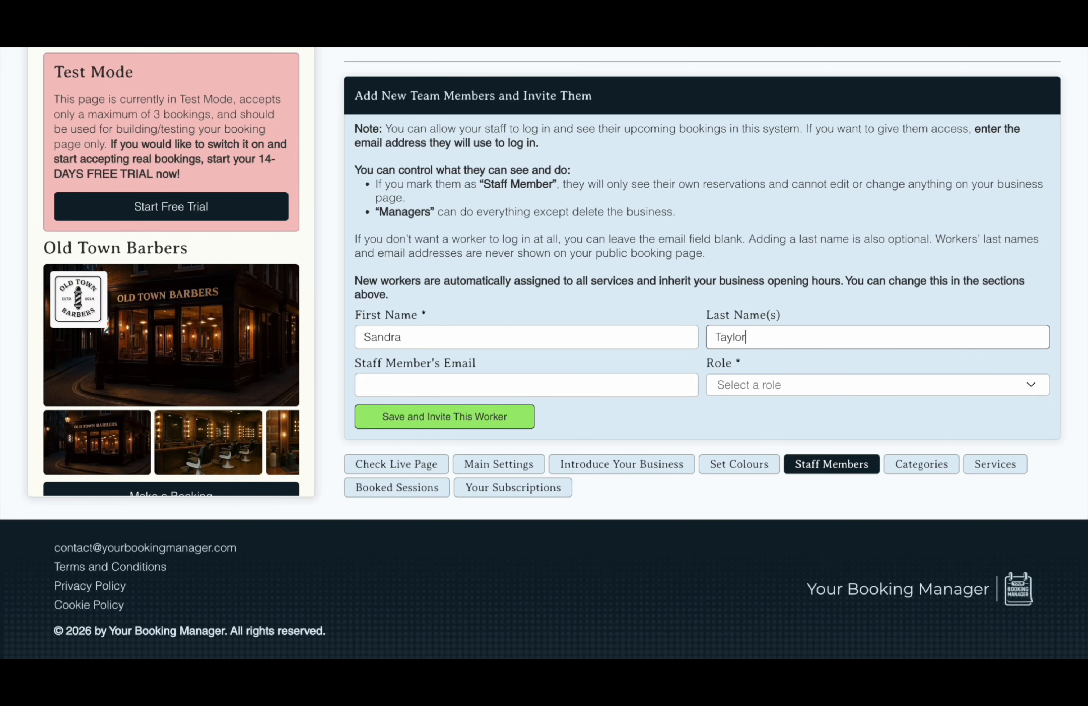
{"action": "left_click", "coordinate": [765, 388]}
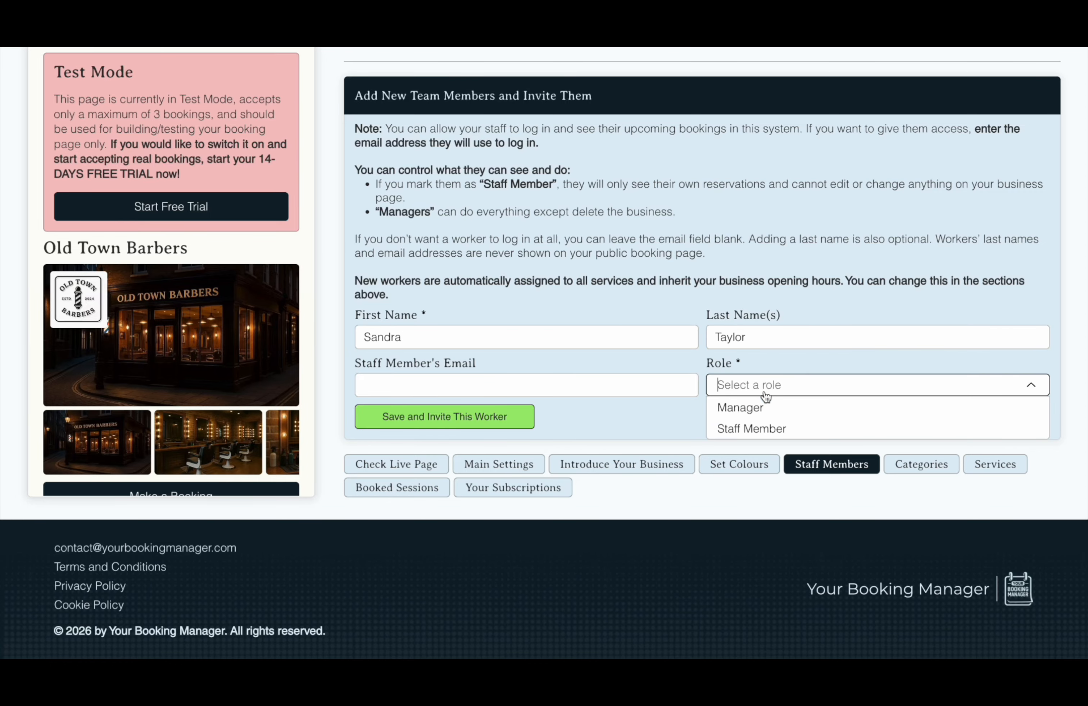
{"action": "left_click", "coordinate": [762, 429]}
{"action": "left_click", "coordinate": [599, 388]}
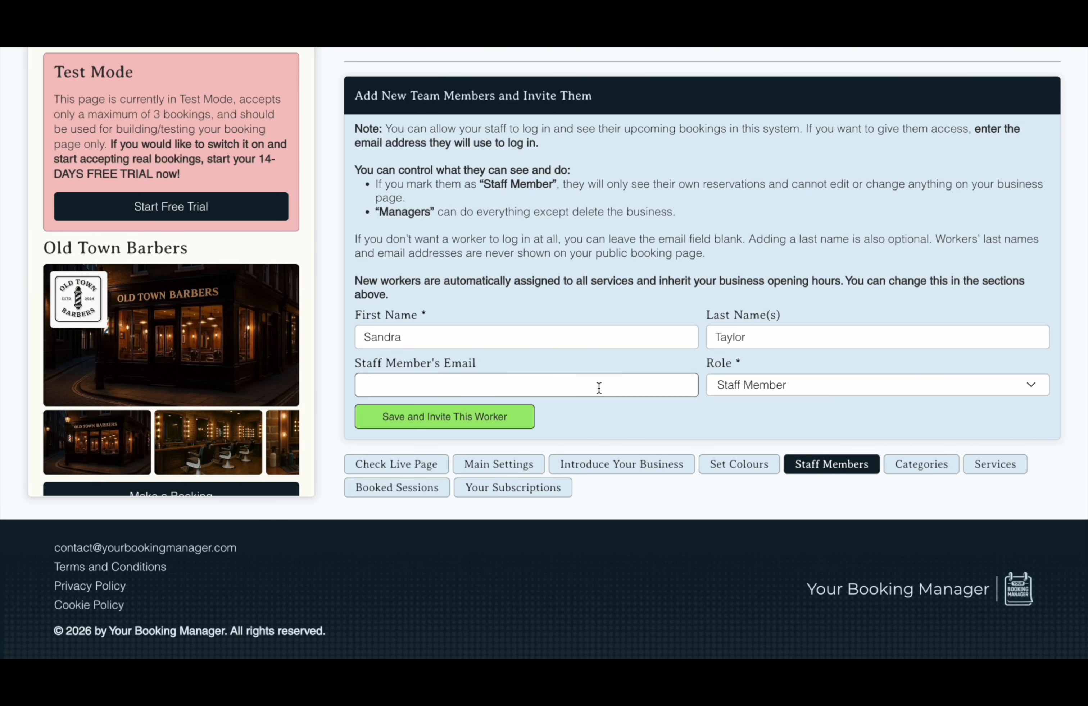
{"action": "left_click", "coordinate": [516, 418]}
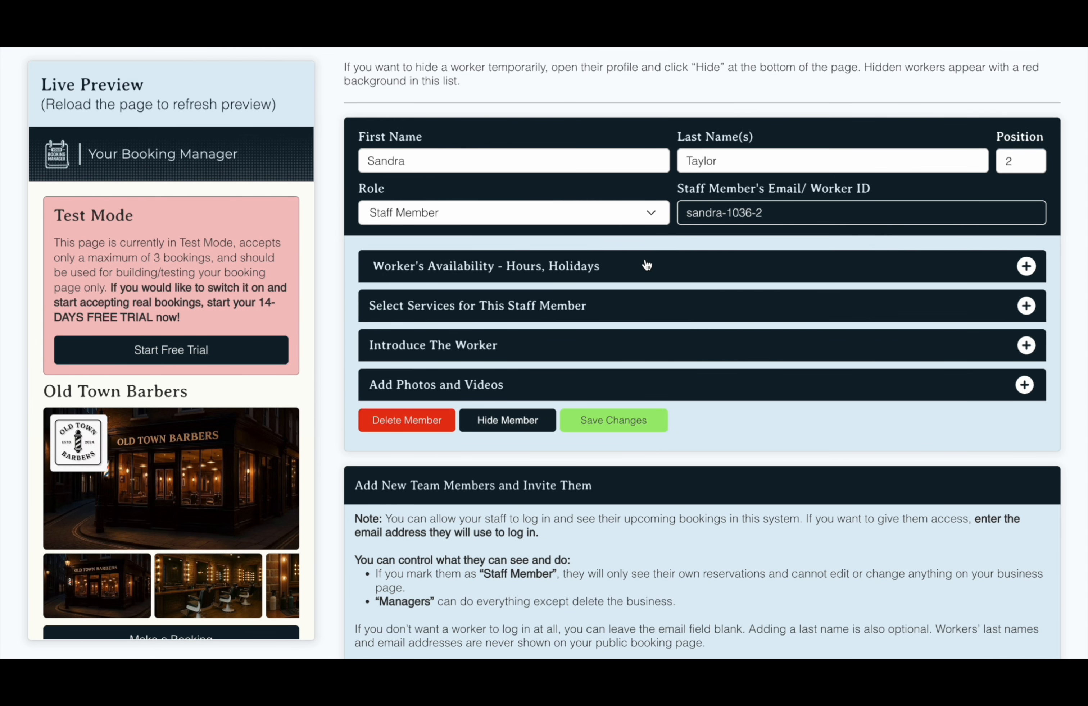
Turn off Friday in the new worker's availability settings
{"action": "left_click", "coordinate": [645, 265]}
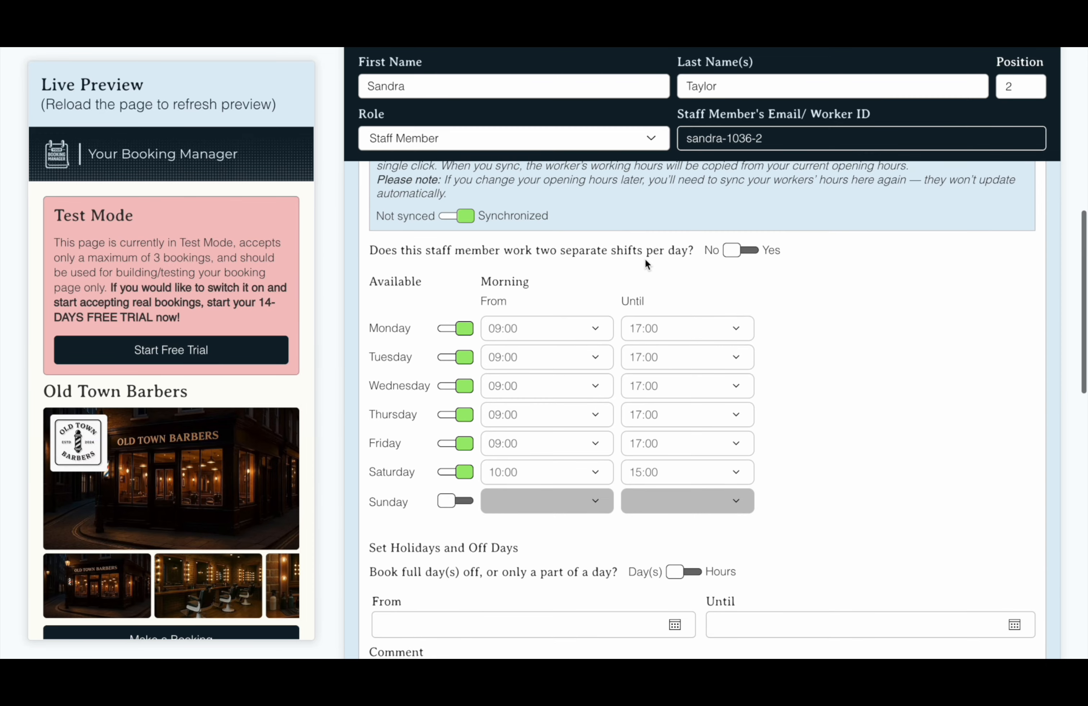
{"action": "left_click", "coordinate": [449, 444]}
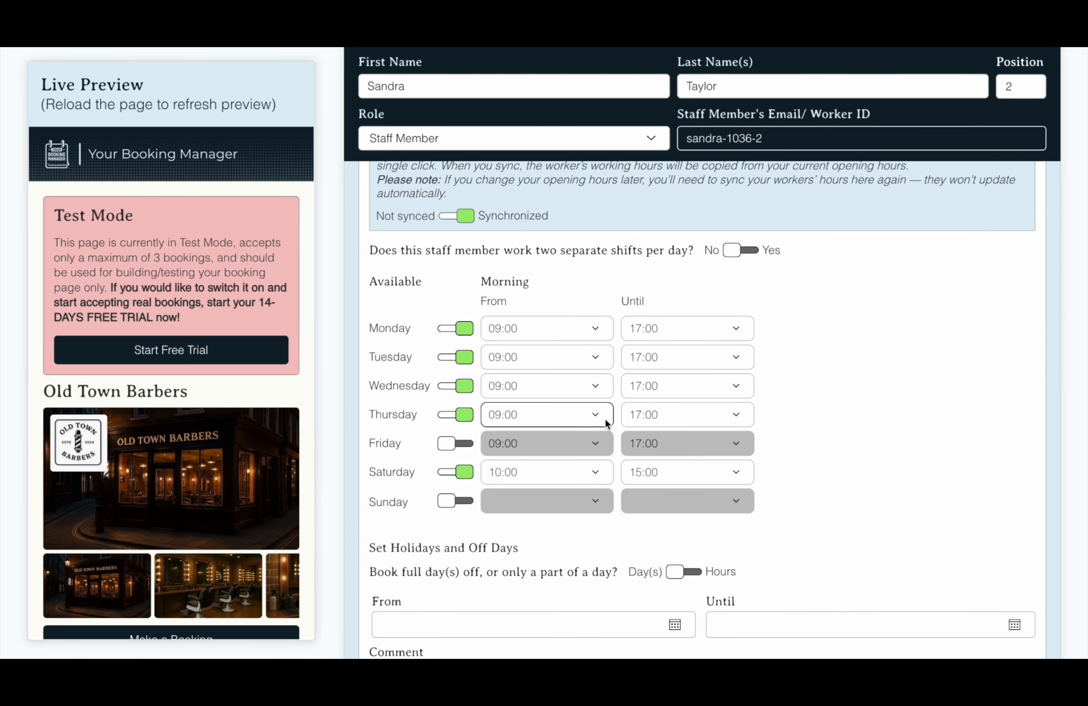
{"action": "scroll", "coordinate": [637, 459], "scroll_direction": "down", "scroll_amount": 2}
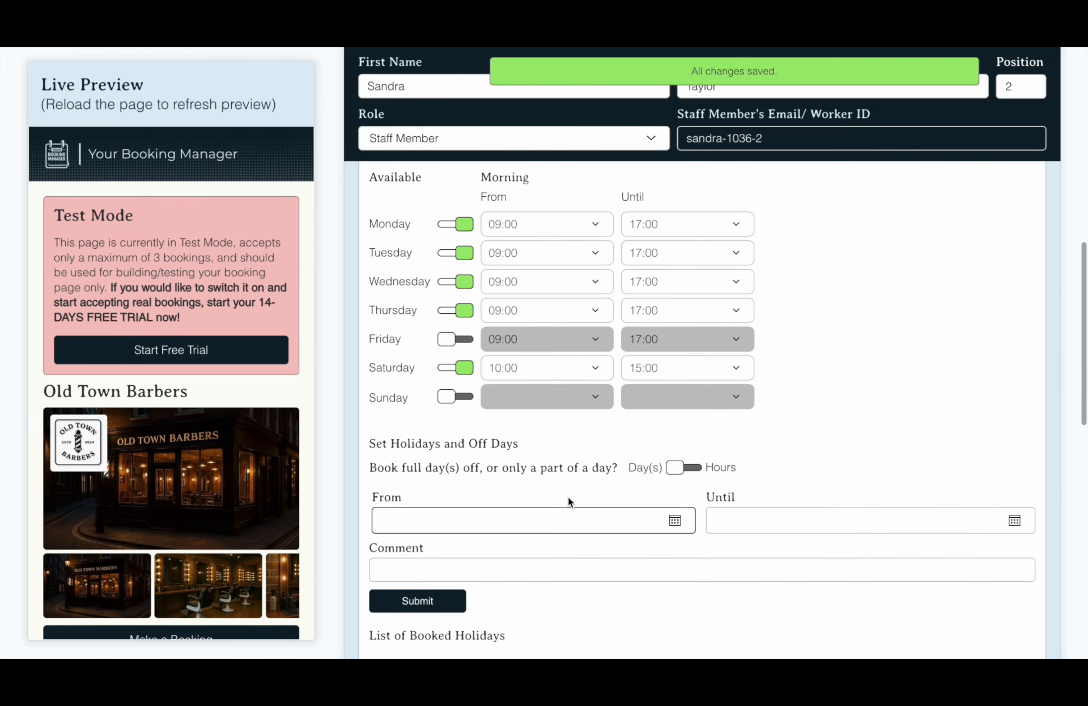
{"action": "scroll", "coordinate": [568, 499], "scroll_direction": "down", "scroll_amount": 3}
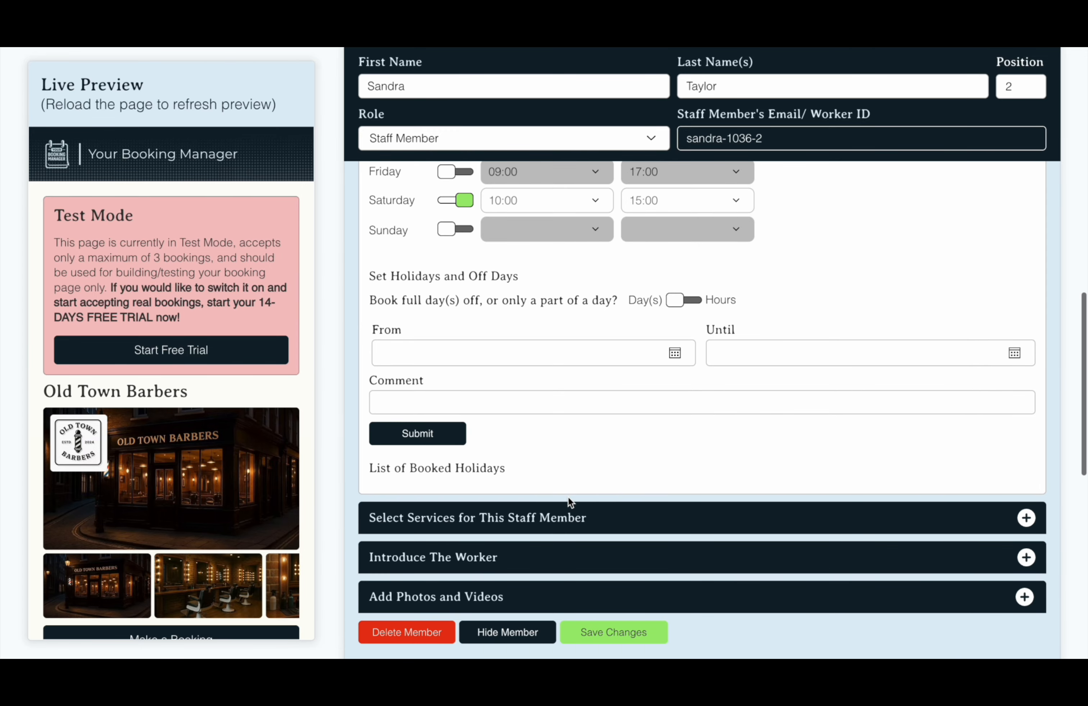
{"action": "scroll", "coordinate": [581, 452], "scroll_direction": "down", "scroll_amount": 1}
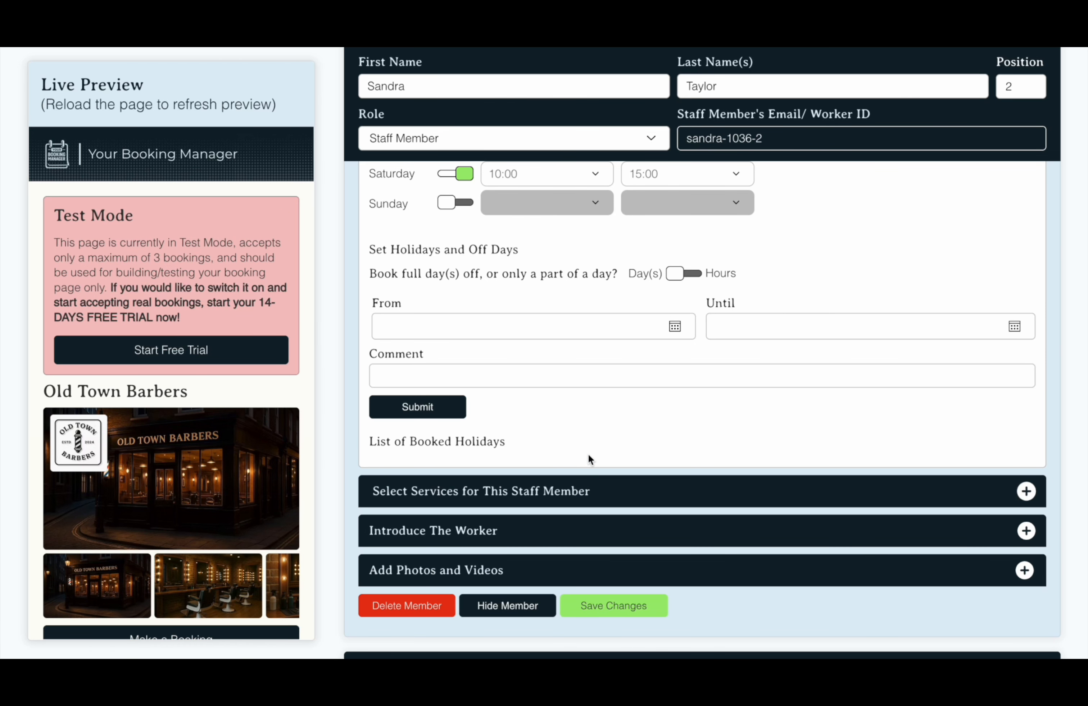
{"action": "scroll", "coordinate": [588, 454], "scroll_direction": "down", "scroll_amount": 1}
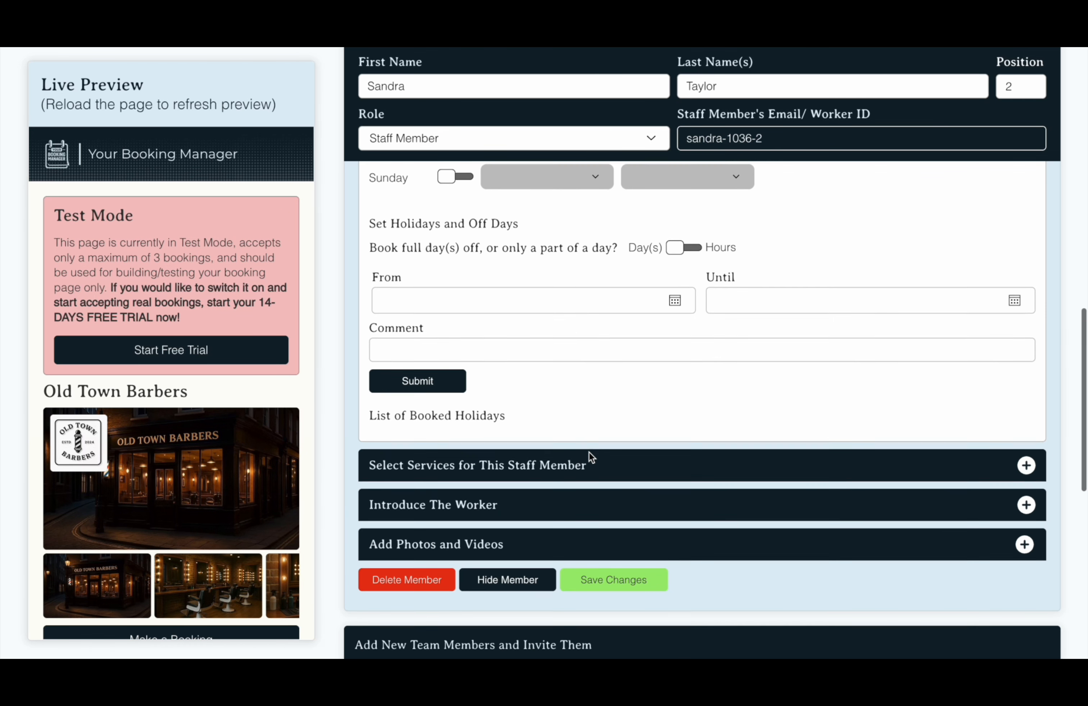
Add the YouTube video link to the barber's profile under Add Photos and Videos
{"action": "left_click", "coordinate": [577, 508]}
{"action": "scroll", "coordinate": [550, 508], "scroll_direction": "down", "scroll_amount": 10}
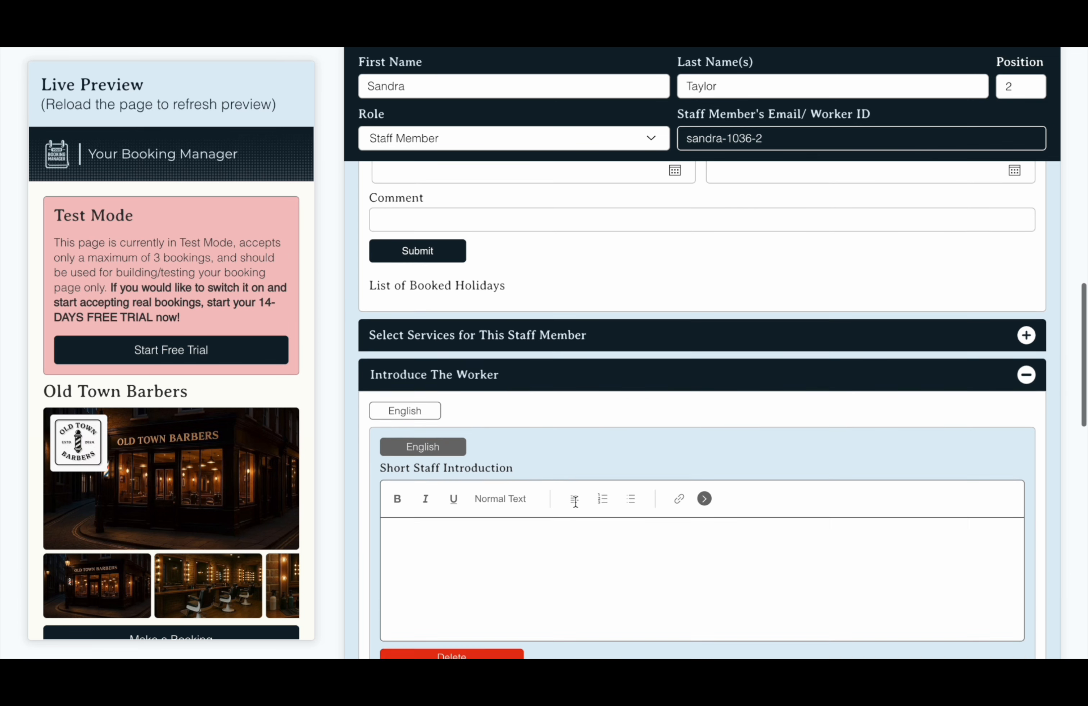
{"action": "scroll", "coordinate": [461, 510], "scroll_direction": "down", "scroll_amount": 6}
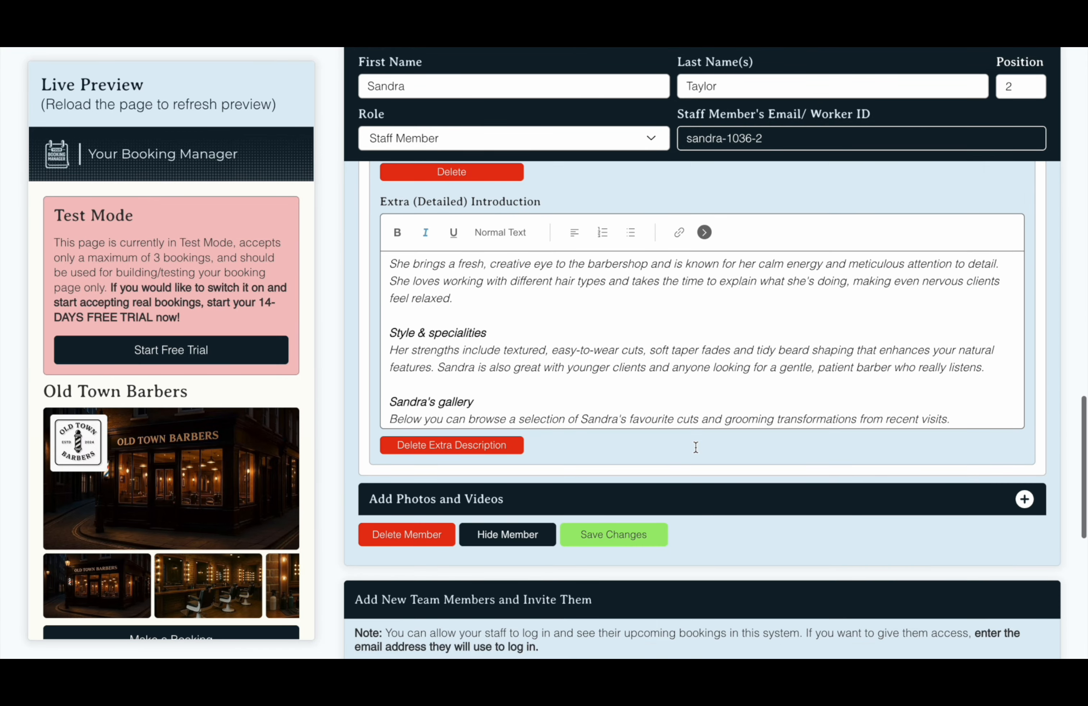
{"action": "left_click", "coordinate": [687, 500]}
{"action": "scroll", "coordinate": [685, 504], "scroll_direction": "down", "scroll_amount": 9}
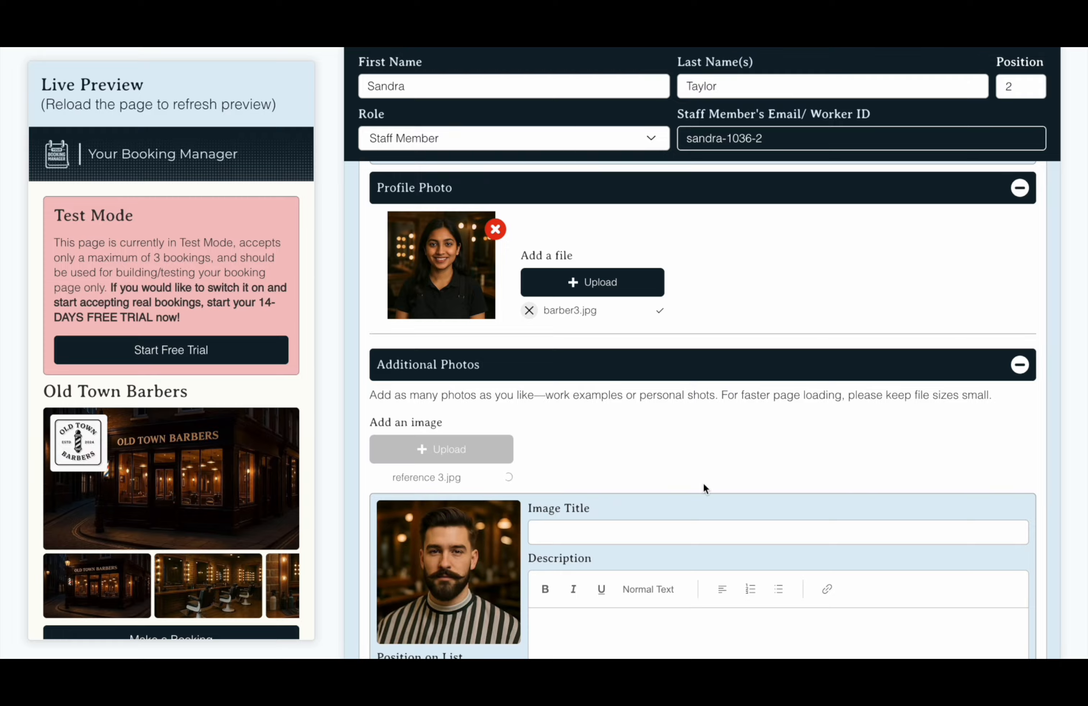
{"action": "scroll", "coordinate": [703, 483], "scroll_direction": "down", "scroll_amount": 3}
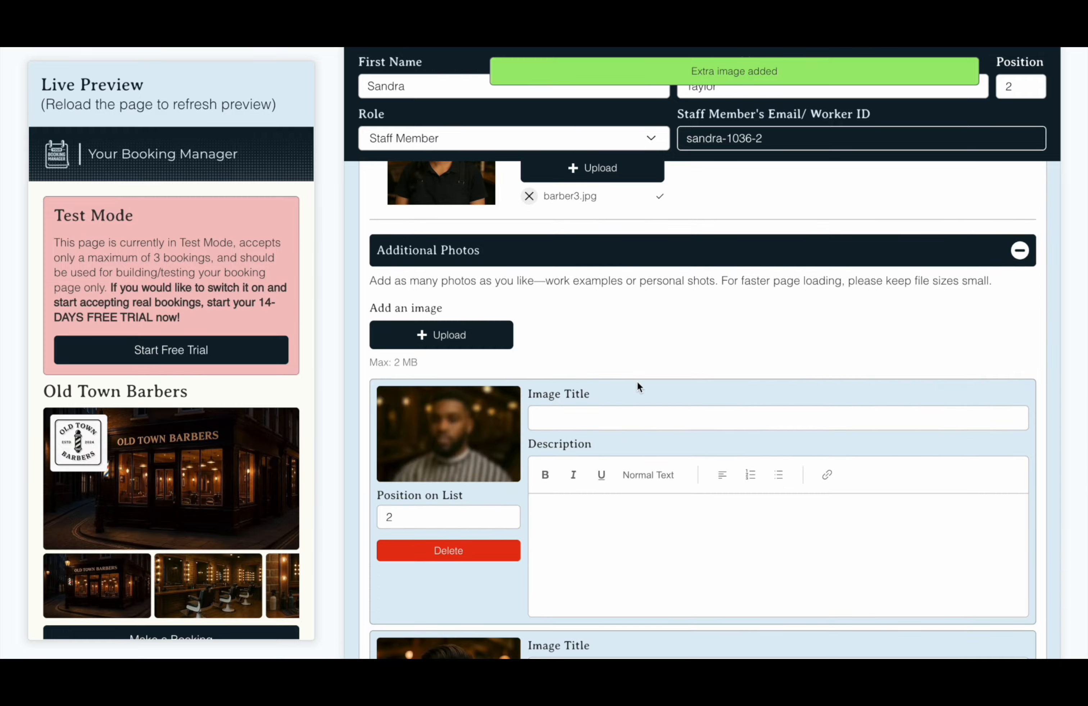
{"action": "scroll", "coordinate": [637, 384], "scroll_direction": "down", "scroll_amount": 10}
{"action": "type", "text": "https://www.youtube.com/watch?v=GkKGz38r2d8&t=1s"}
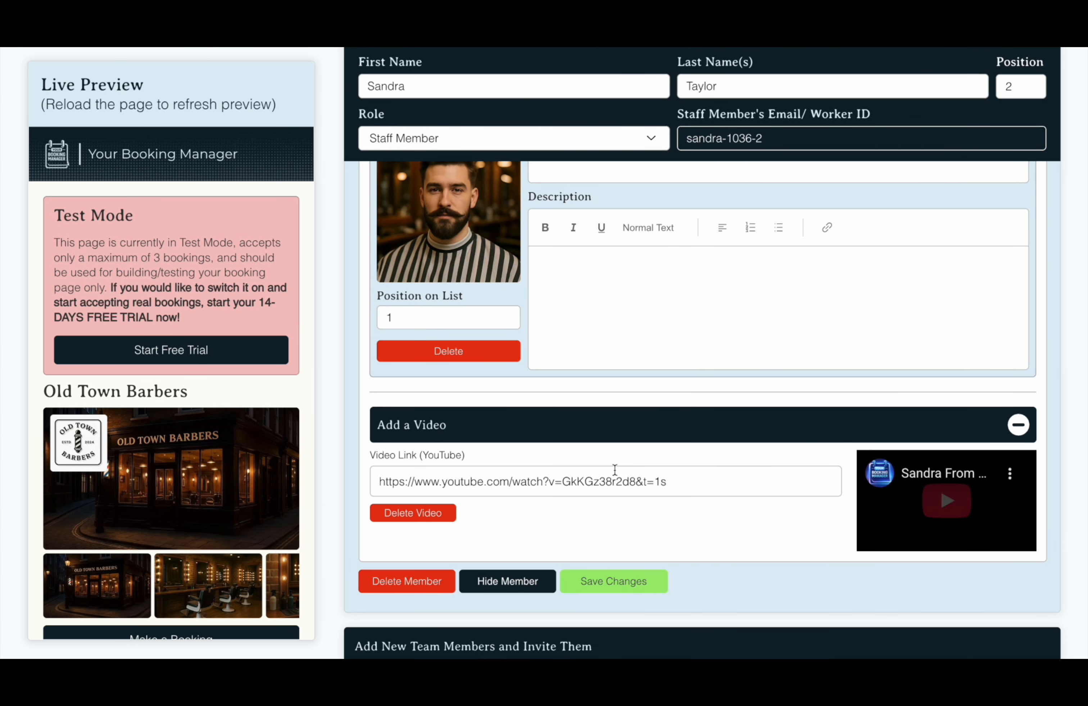
{"action": "left_click", "coordinate": [659, 548]}
Hide the fourth staff member from the booking page
{"action": "scroll", "coordinate": [657, 533], "scroll_direction": "down", "scroll_amount": 2}
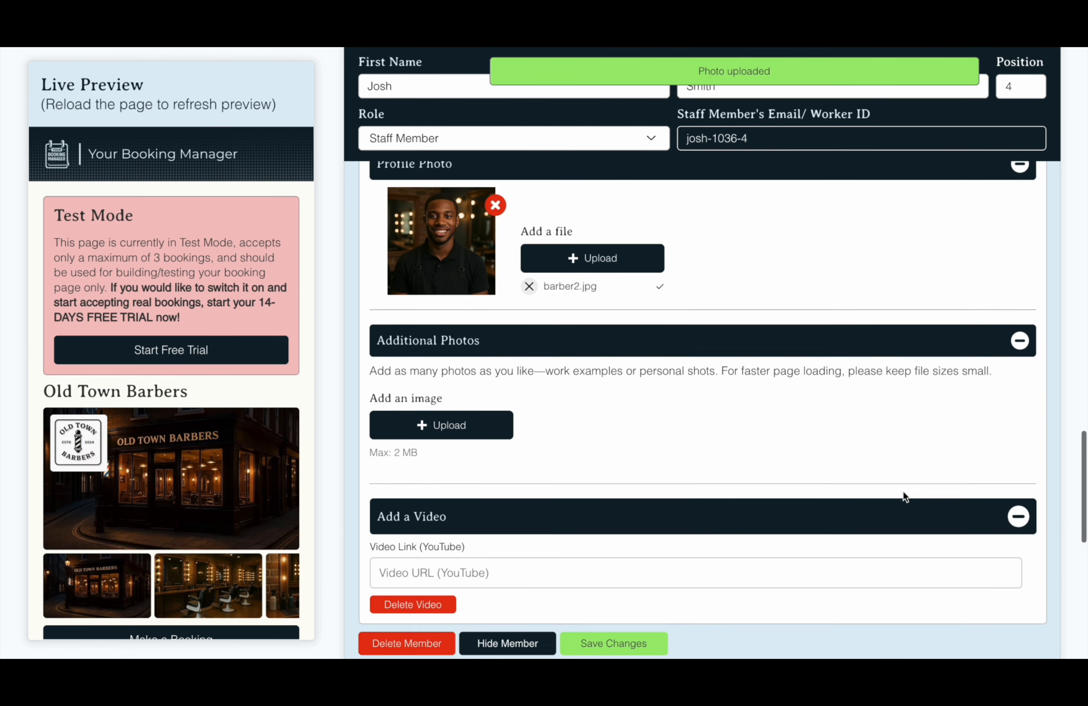
{"action": "scroll", "coordinate": [902, 488], "scroll_direction": "down", "scroll_amount": 4}
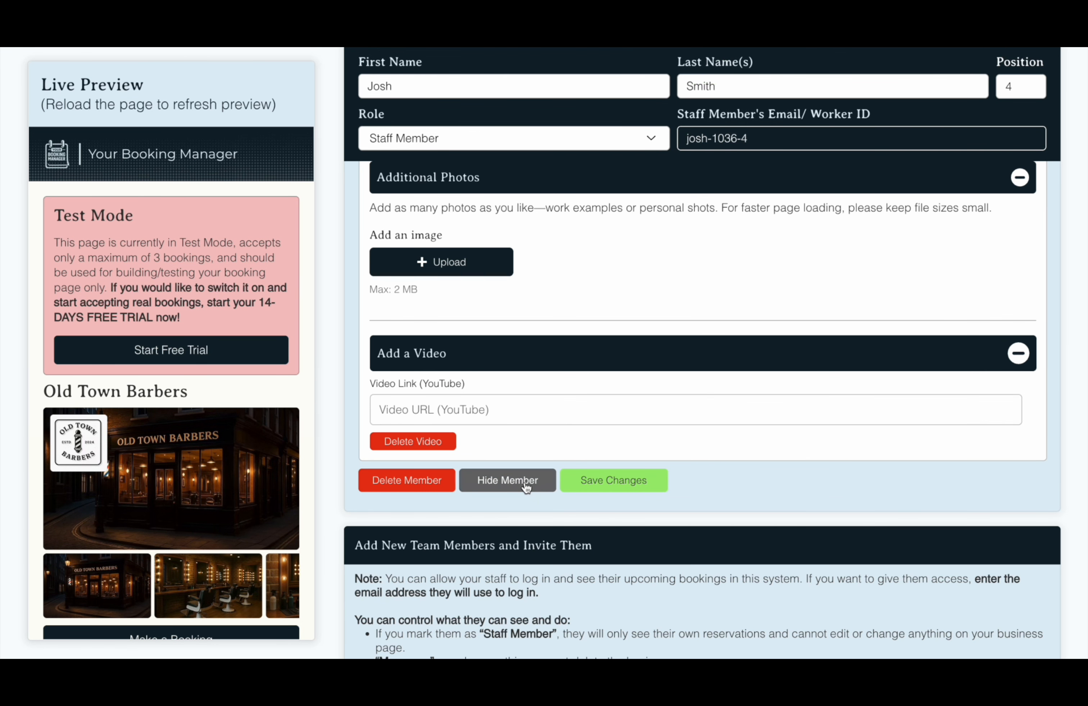
{"action": "left_click", "coordinate": [526, 487]}
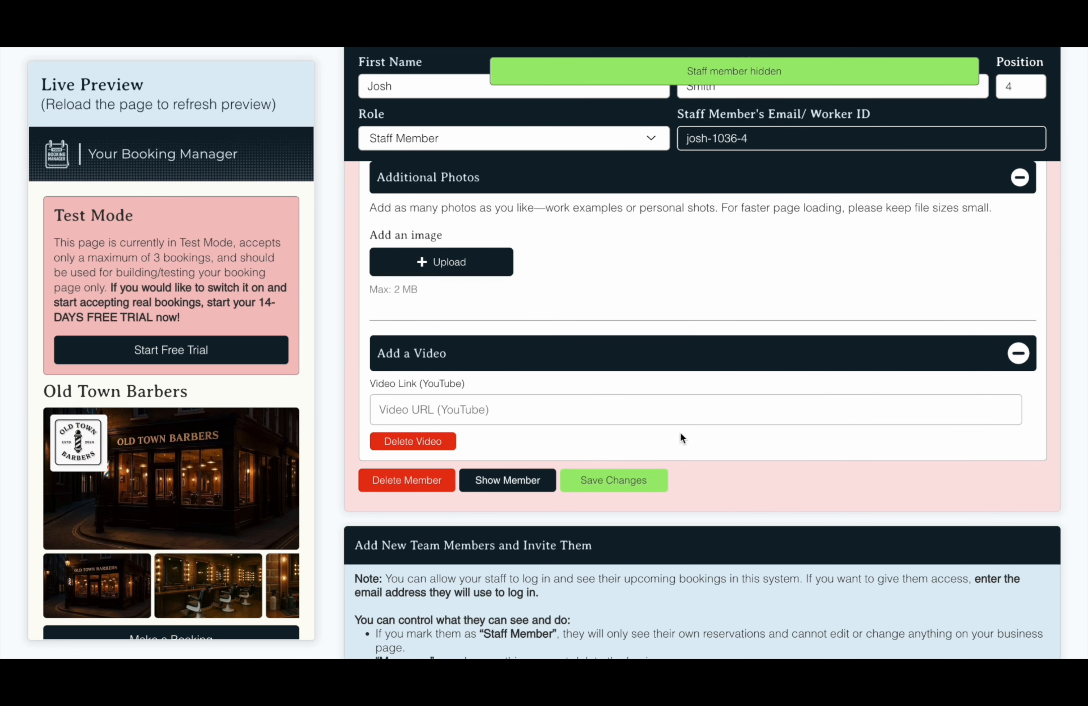
Go to the service Categories settings
{"action": "scroll", "coordinate": [680, 433], "scroll_direction": "up", "scroll_amount": 15}
{"action": "scroll", "coordinate": [680, 433], "scroll_direction": "up", "scroll_amount": 15}
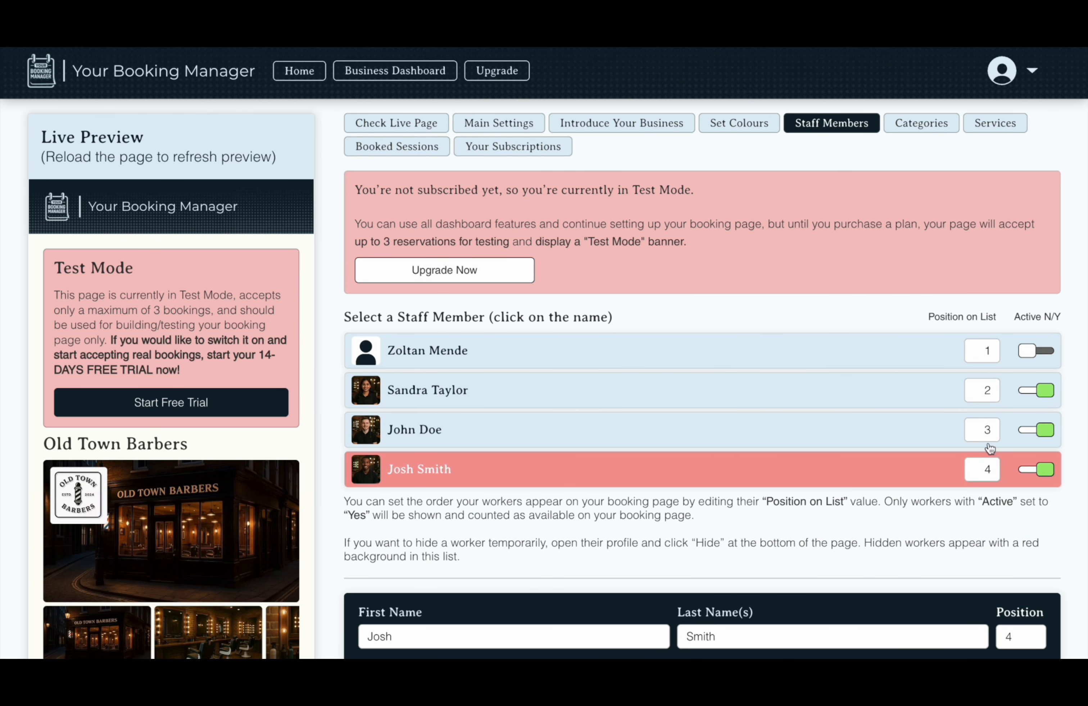
{"action": "left_click", "coordinate": [921, 123]}
{"action": "scroll", "coordinate": [766, 402], "scroll_direction": "down", "scroll_amount": 2}
Create the Haircuts & Styling category and paste its short description
{"action": "left_click", "coordinate": [499, 488]}
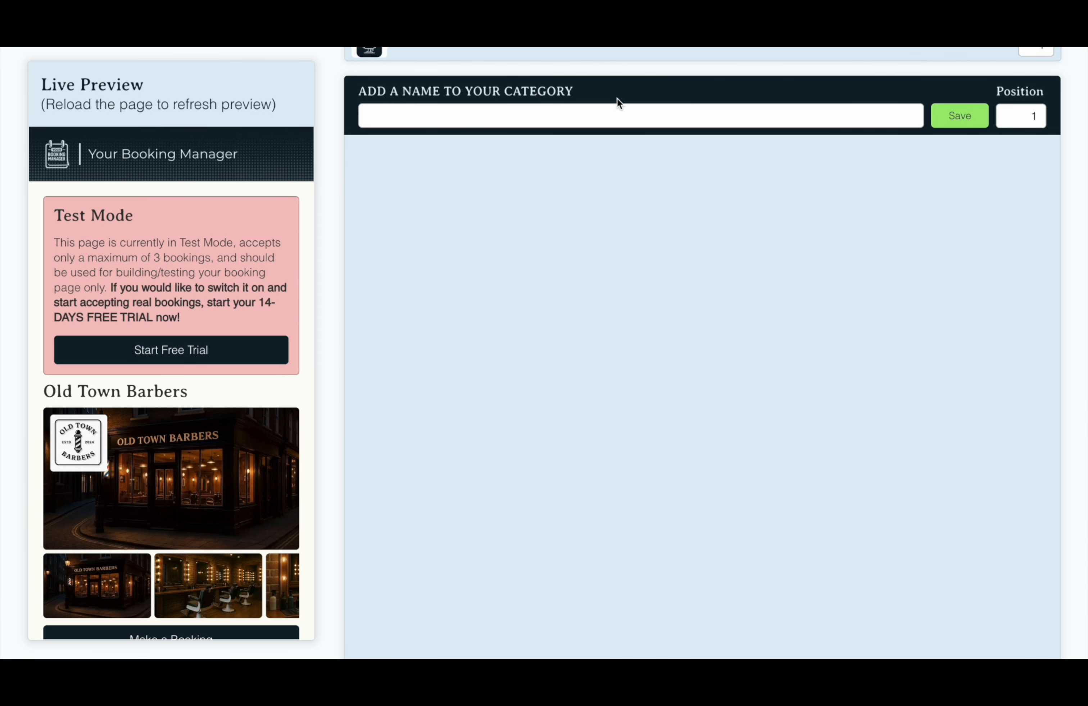
{"action": "left_click", "coordinate": [616, 112]}
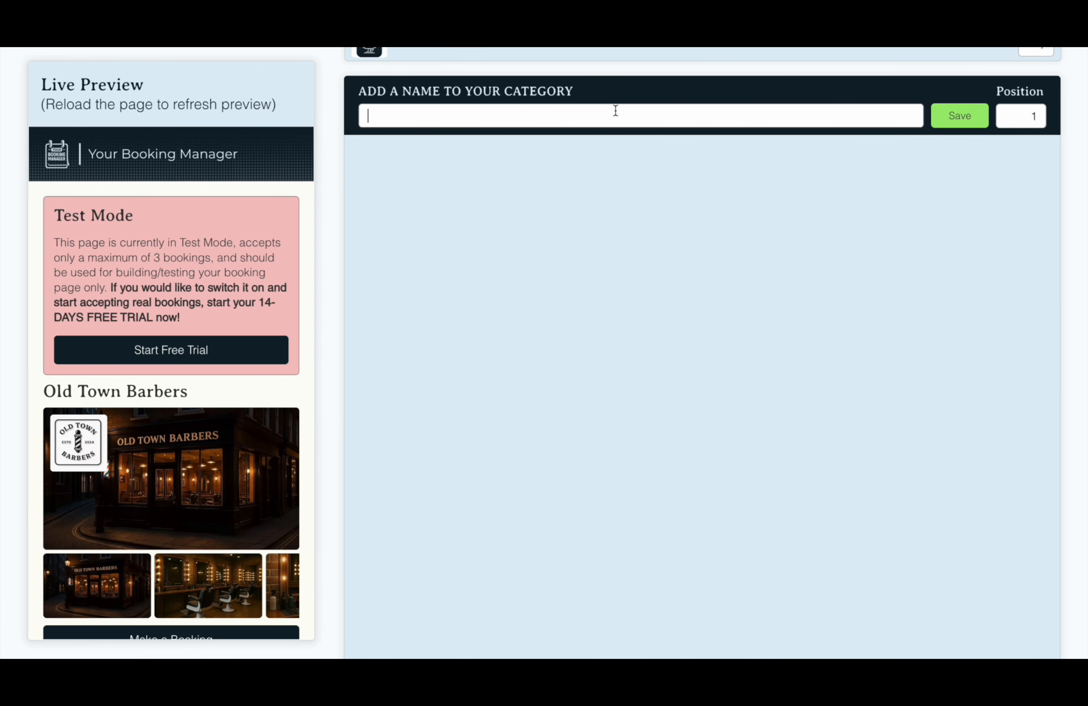
{"action": "key", "text": "Return"}
{"action": "left_click", "coordinate": [452, 454]}
{"action": "type", "text": "From classic scissor cuts to modern fades and full restyles, our Haircuts & Styling services are tailored to your face shape, lifestyle and routine, so you leave looking sharp and confident."}
Paste the detailed description, adding blank lines after 'textured cut.' and 'home.'
{"action": "scroll", "coordinate": [505, 422], "scroll_direction": "down", "scroll_amount": 5}
{"action": "left_click", "coordinate": [529, 435]}
{"action": "type", "text": "Tailored cuts for your everyday style From classic scissor cuts to modern fades and full restyles, our Haircuts & Styling services are designed around your face shape, hair type and routine. We take the time to listen, advise and create a look that feels natural for you – whether it's a sharp skin fade or a relaxed, textured cut. What's included Precision clipper work, scissor cutting, blending and styling with professional products so you can see exactly how to wear your new look at home. Perfect for - Fresh fades and clean ups - Classic gentleman cuts - Big restyles and shape changes - Kids, teens and adults wanting a reliable, go-to barber"}
{"action": "left_click", "coordinate": [645, 403]}
{"action": "key", "text": "Return"}
{"action": "left_click", "coordinate": [549, 477]}
{"action": "key", "text": "Return"}
Paste the YouTube link as the Haircuts & Styling category video
{"action": "scroll", "coordinate": [636, 488], "scroll_direction": "down", "scroll_amount": 5}
{"action": "left_click", "coordinate": [637, 493]}
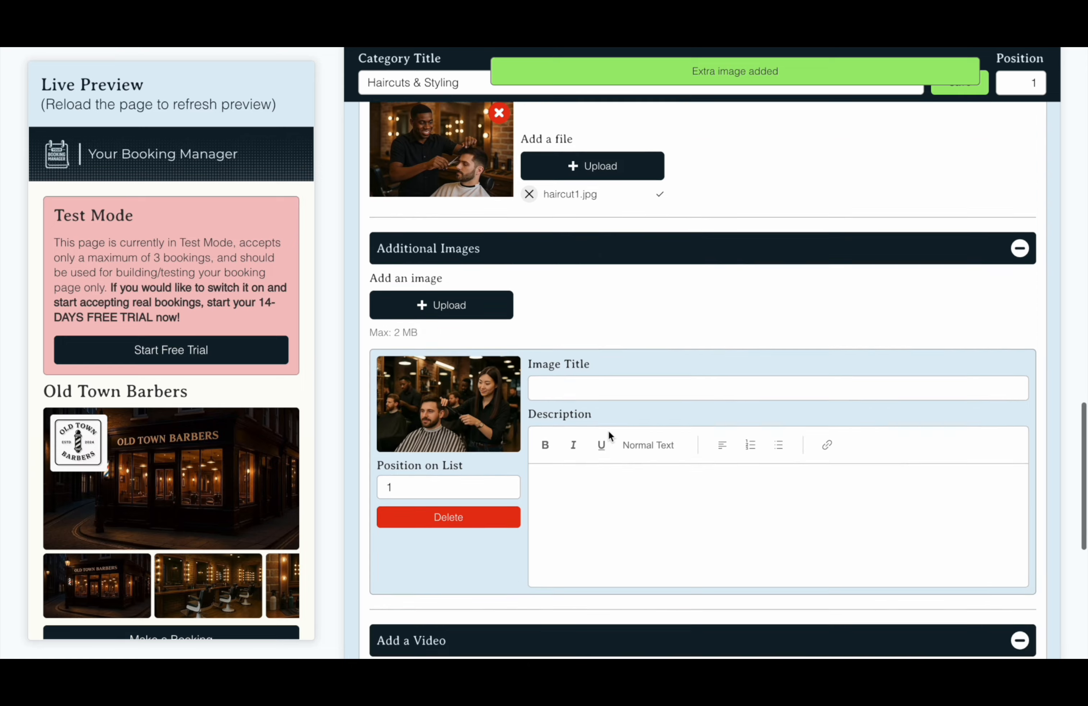
{"action": "scroll", "coordinate": [607, 437], "scroll_direction": "down", "scroll_amount": 5}
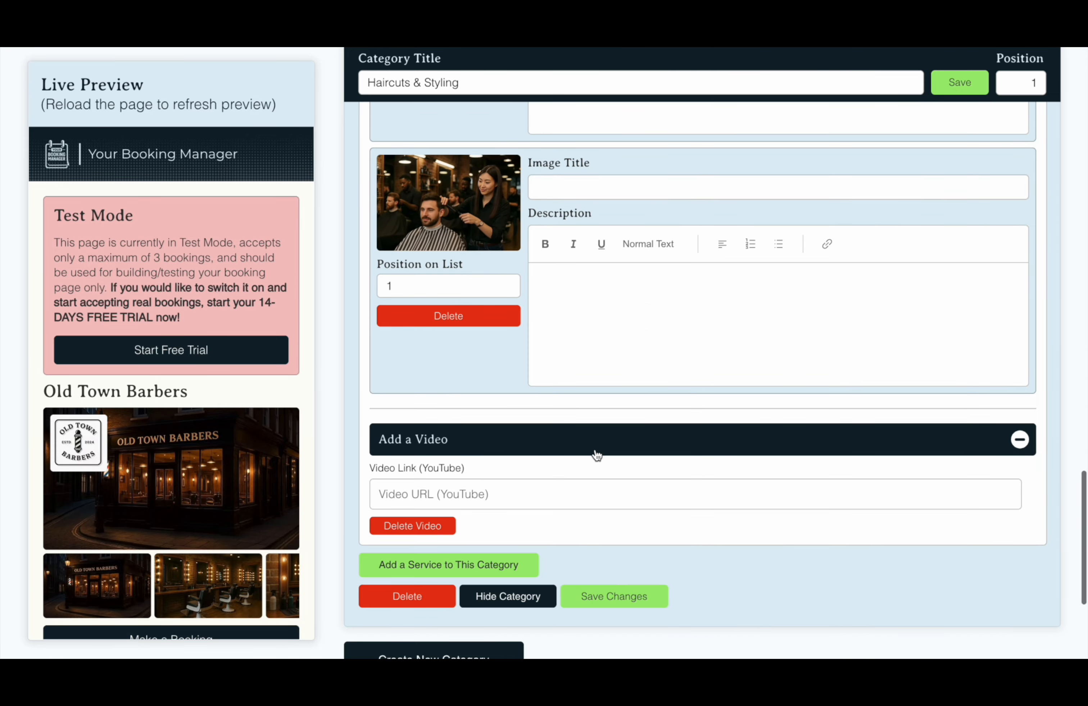
{"action": "left_click", "coordinate": [544, 498]}
{"action": "type", "text": "https://www.youtube.com/watch?v=GkKGz38r2d8&t=1s"}
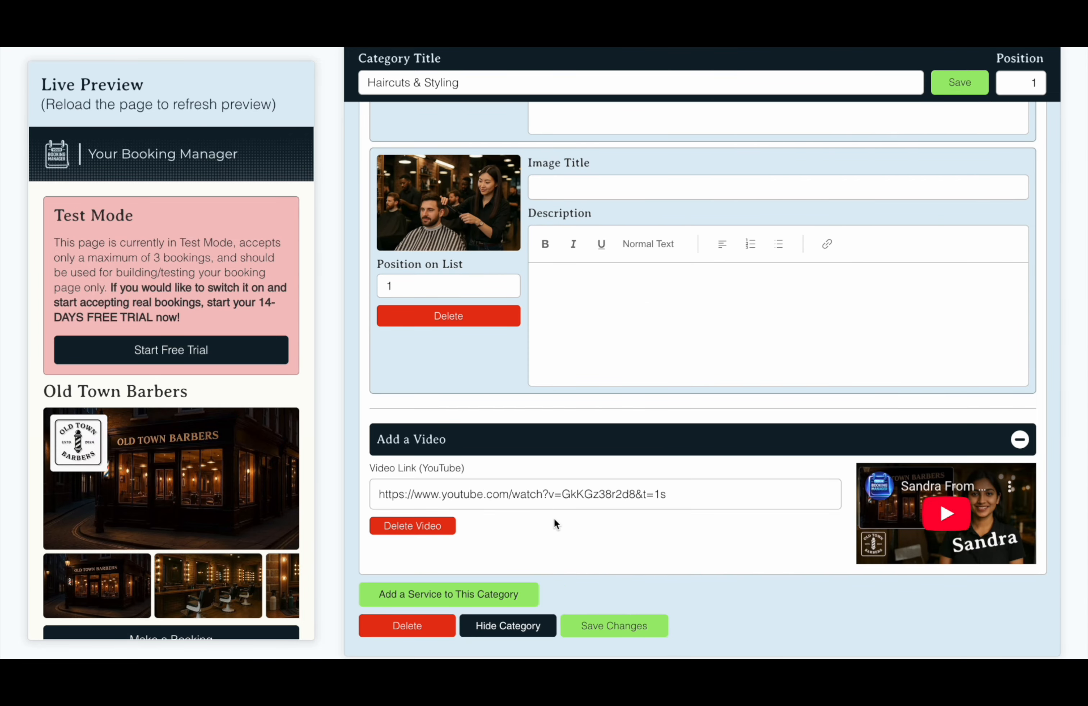
{"action": "scroll", "coordinate": [591, 462], "scroll_direction": "up", "scroll_amount": 15}
{"action": "scroll", "coordinate": [590, 462], "scroll_direction": "down", "scroll_amount": 1}
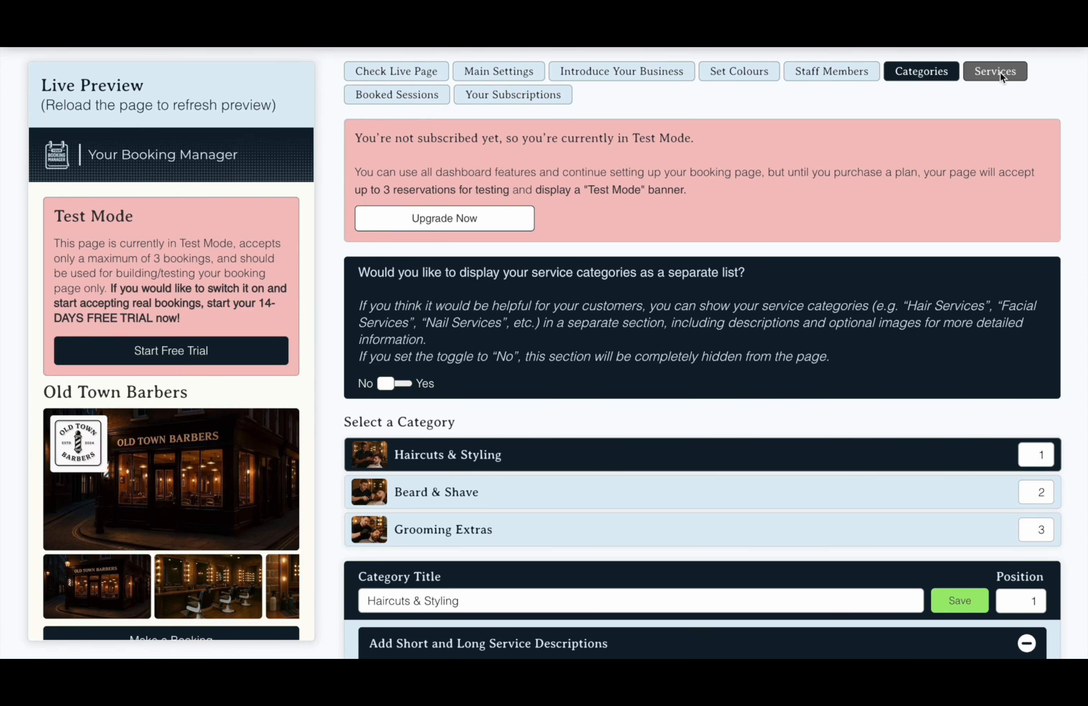
{"action": "scroll", "coordinate": [647, 452], "scroll_direction": "down", "scroll_amount": 10}
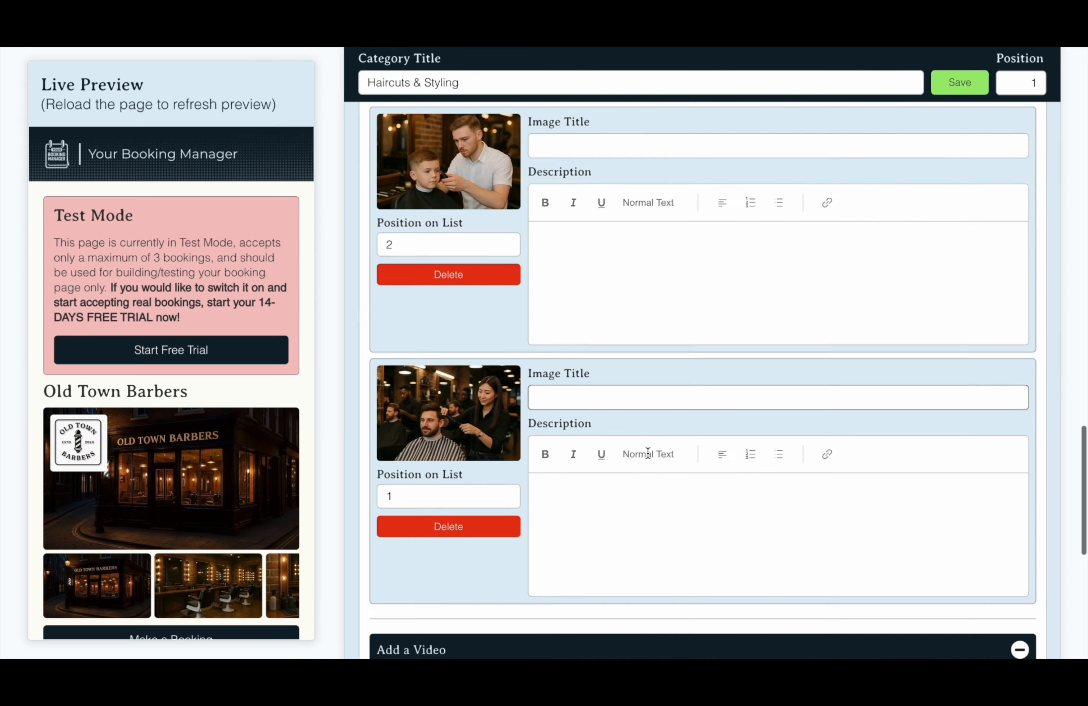
{"action": "scroll", "coordinate": [647, 452], "scroll_direction": "down", "scroll_amount": 8}
Add the Scissor Cut/Classic Cut service to the category and enter its £39 price
{"action": "left_click", "coordinate": [503, 325]}
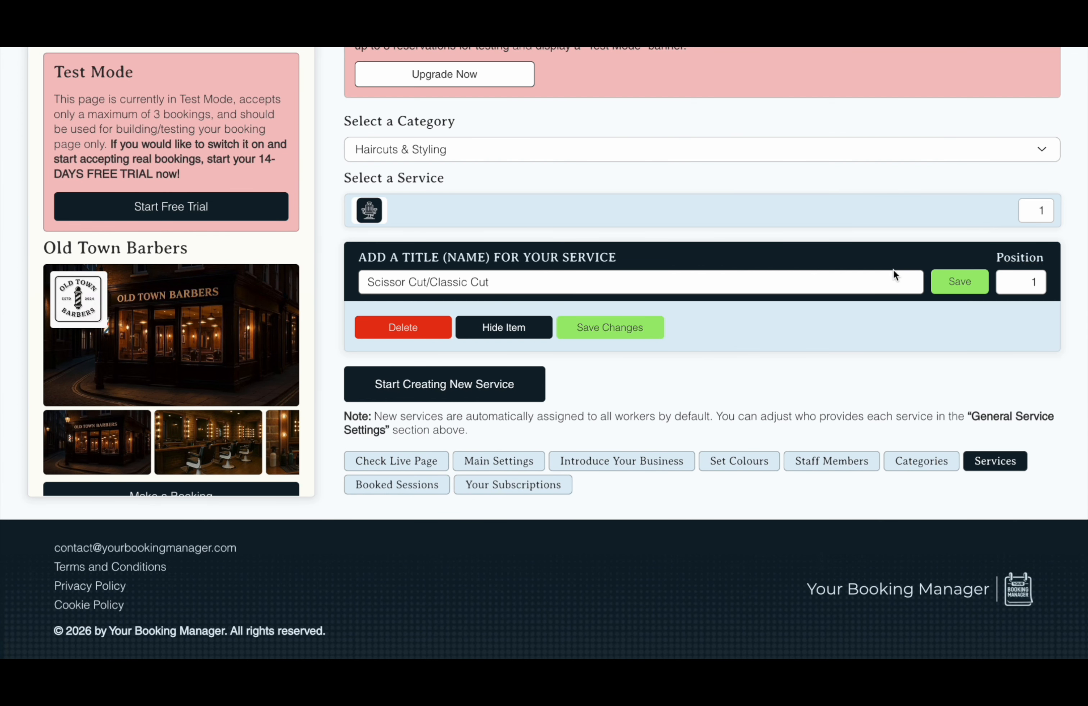
{"action": "left_click", "coordinate": [936, 281]}
{"action": "scroll", "coordinate": [776, 394], "scroll_direction": "down", "scroll_amount": 1}
{"action": "left_click", "coordinate": [938, 365]}
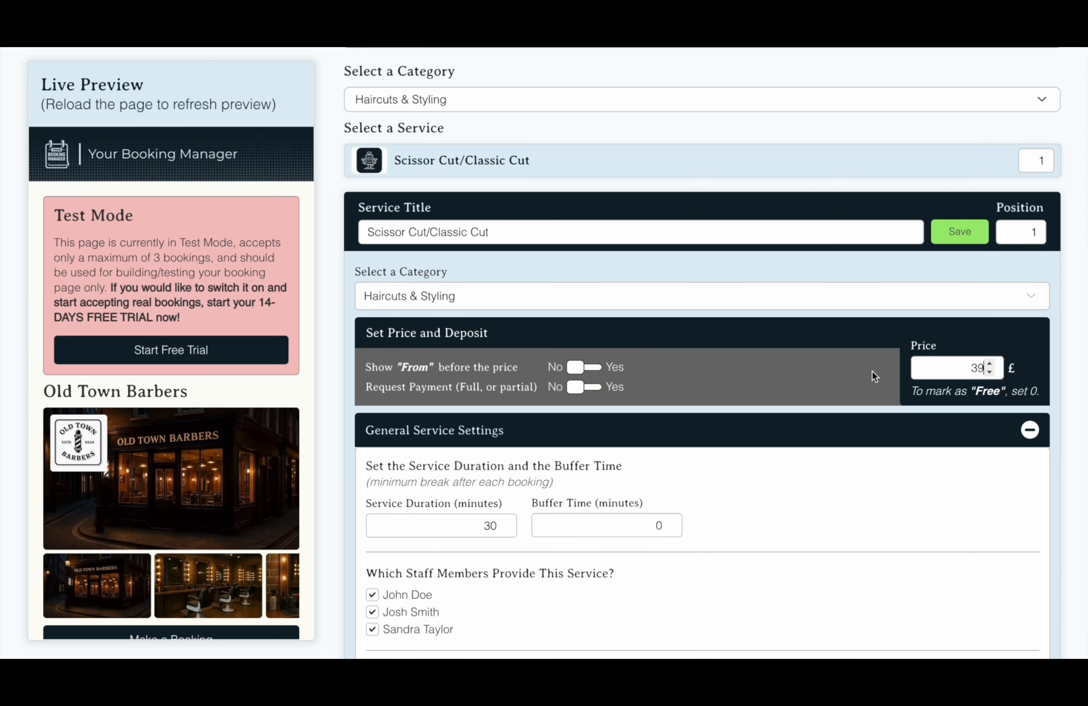
Show 'From' before the price and require payment with a £10 deposit
{"action": "scroll", "coordinate": [556, 374], "scroll_direction": "down", "scroll_amount": 3}
{"action": "left_click", "coordinate": [594, 219]}
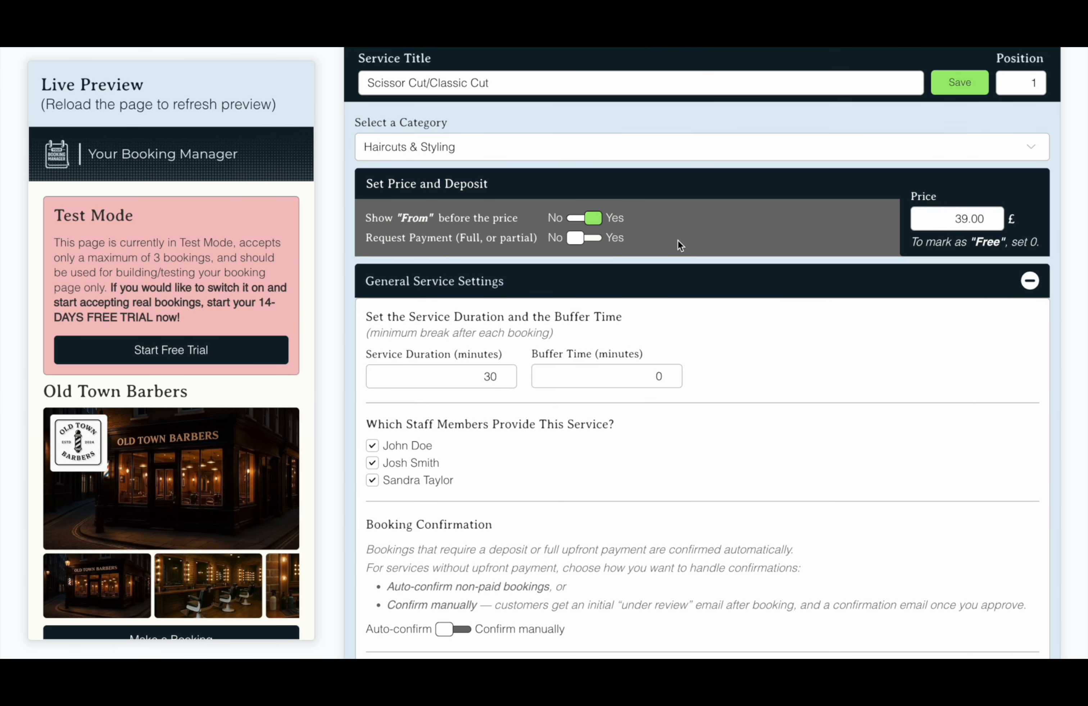
{"action": "left_click", "coordinate": [585, 237]}
{"action": "left_click", "coordinate": [956, 307]}
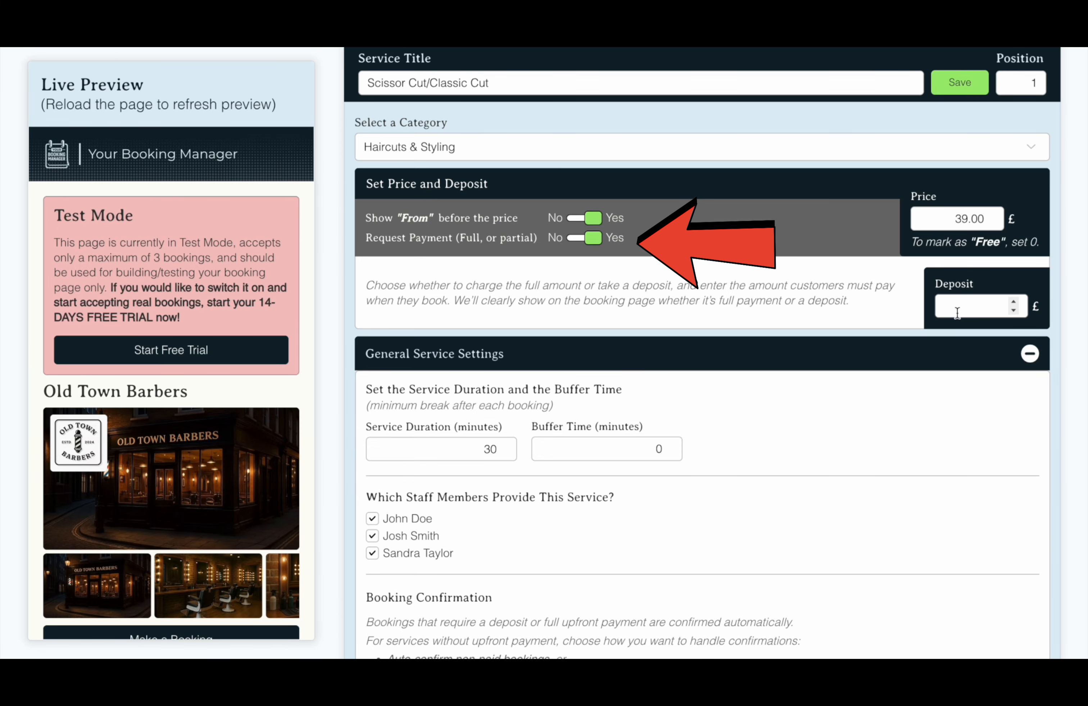
{"action": "type", "text": "10"}
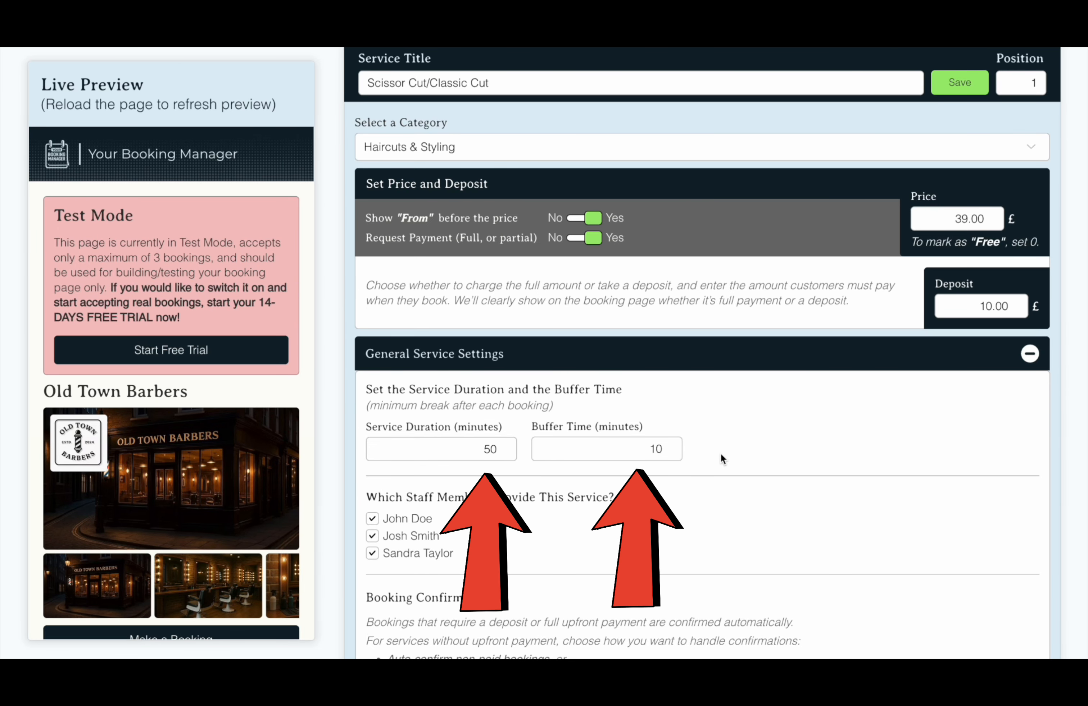
Toggle the mandatory policy check off and back on, leaving it enabled
{"action": "scroll", "coordinate": [720, 453], "scroll_direction": "down", "scroll_amount": 5}
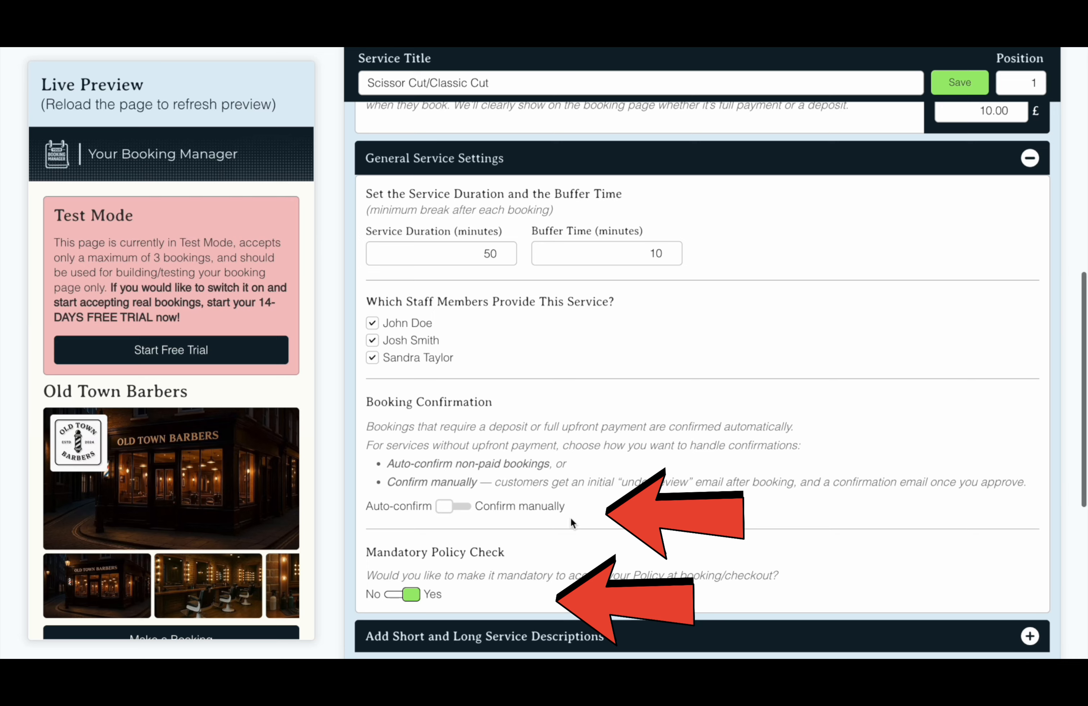
{"action": "left_click", "coordinate": [411, 596]}
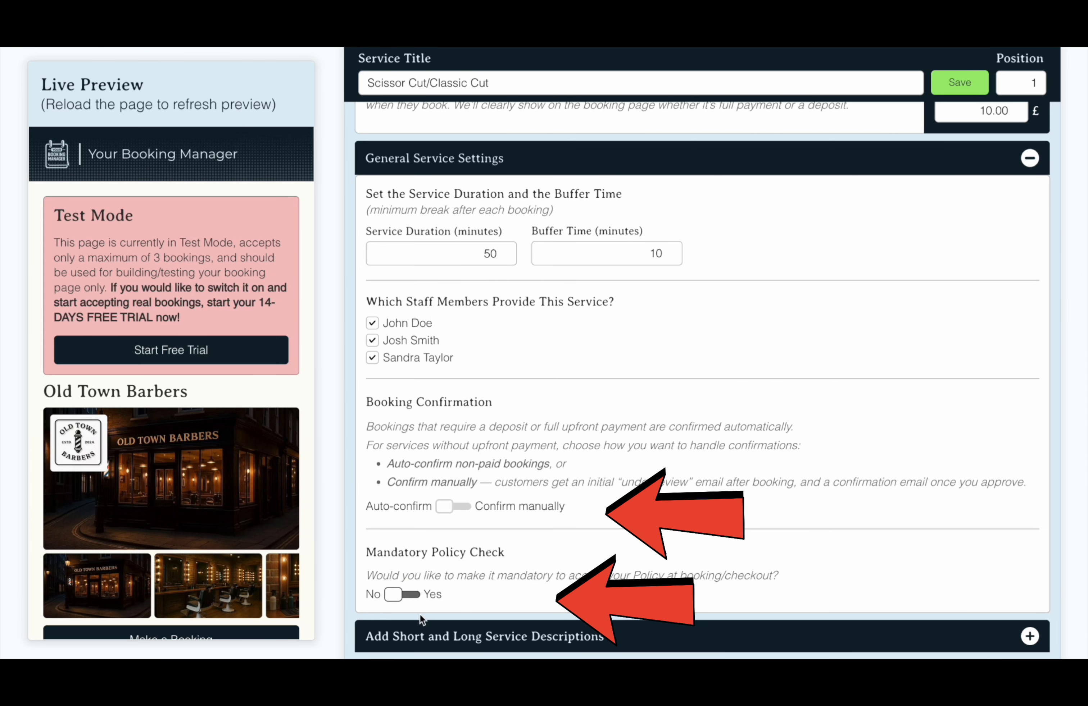
{"action": "left_click", "coordinate": [416, 598]}
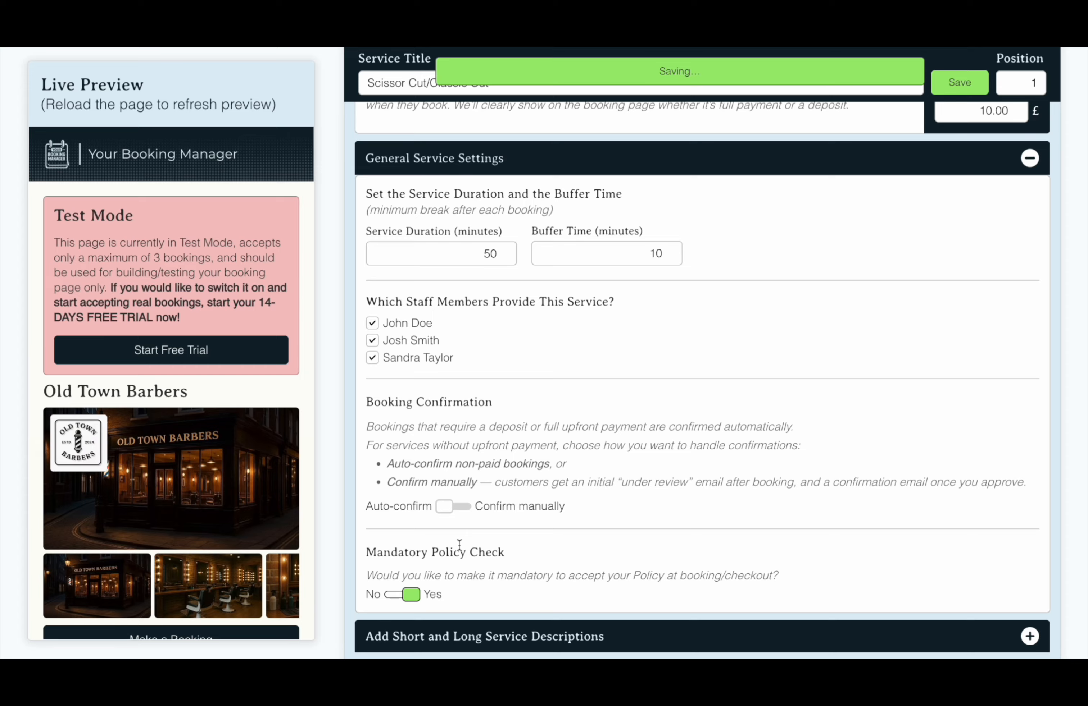
{"action": "scroll", "coordinate": [665, 441], "scroll_direction": "up", "scroll_amount": 3}
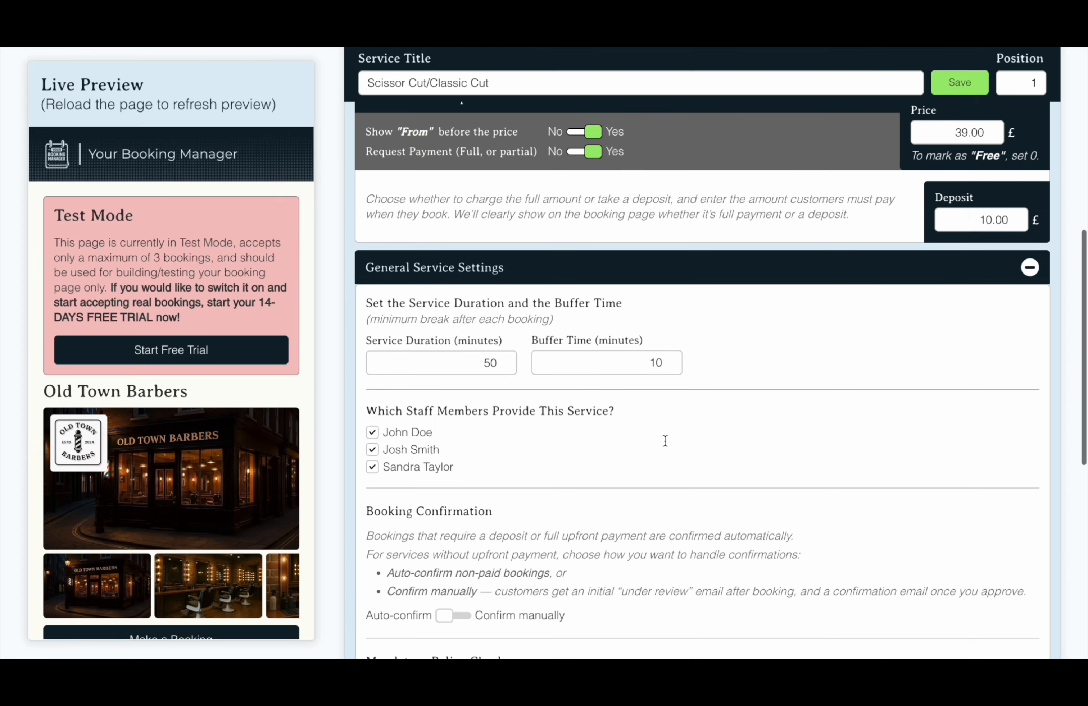
{"action": "scroll", "coordinate": [662, 440], "scroll_direction": "down", "scroll_amount": 3}
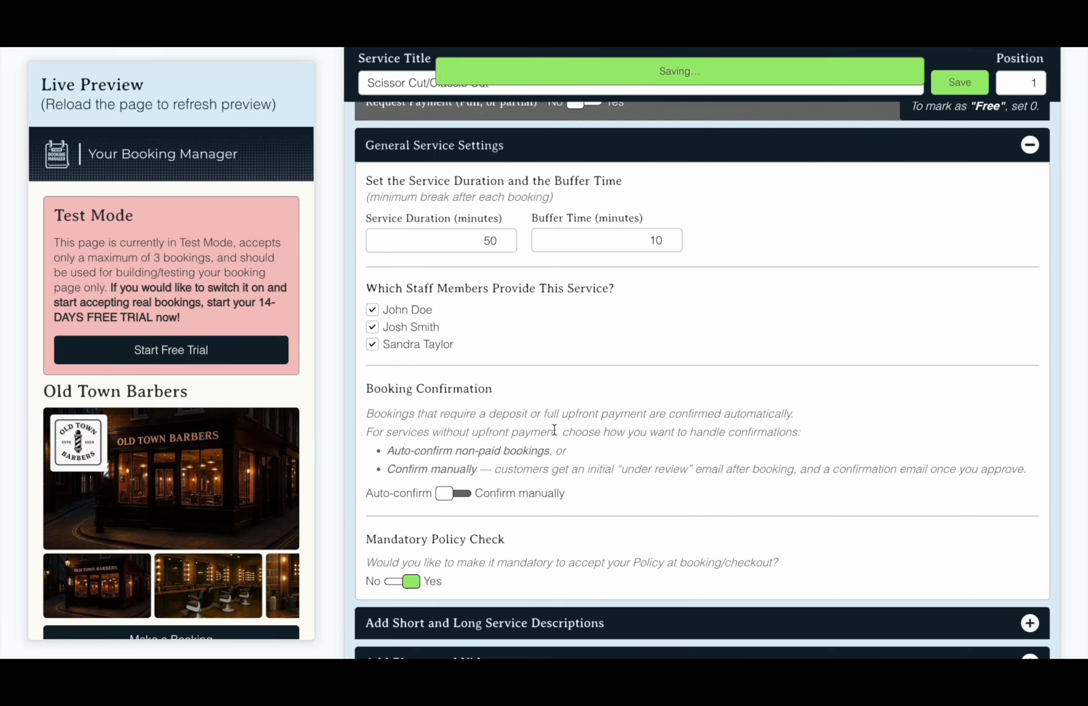
{"action": "scroll", "coordinate": [550, 528], "scroll_direction": "down", "scroll_amount": 2}
Paste the service's detailed description and separate its paragraphs with blank lines
{"action": "left_click", "coordinate": [578, 541]}
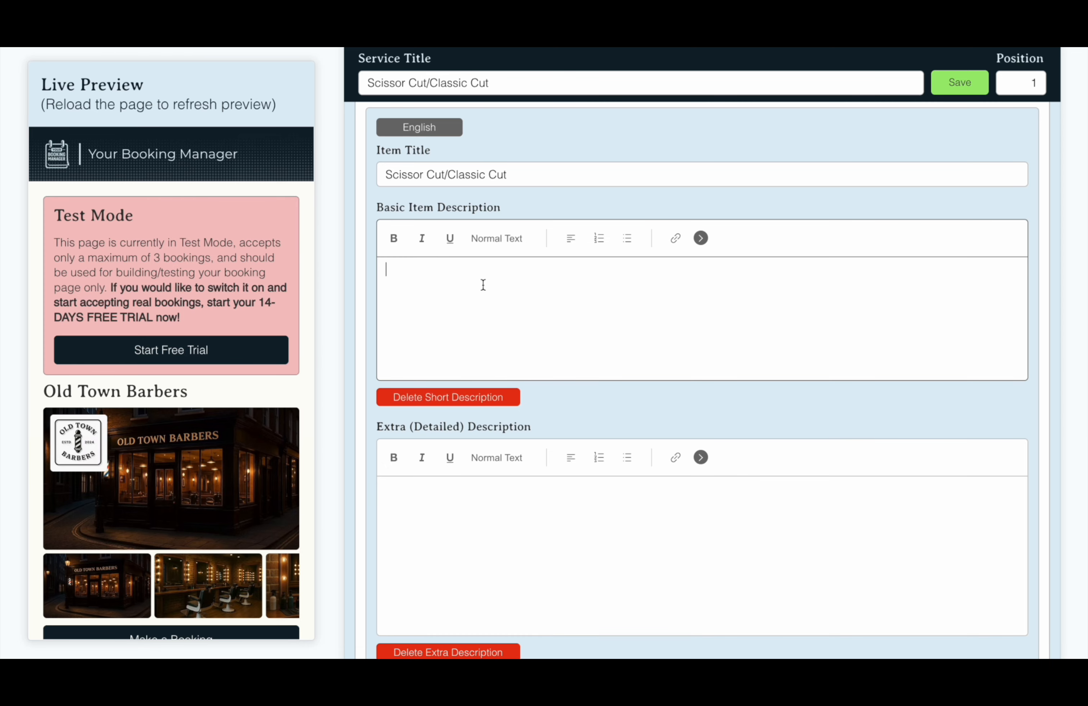
{"action": "left_click", "coordinate": [604, 495]}
{"action": "type", "text": "Timeless cuts with a modern touch Our Scissor Cut / Classic Cut is all about clean lines, natural movement and a shape that works with your hair, not against it. We use traditional scissor work to create a look that feels smart, versatile and easy to maintain. What to expect Your barber will discuss your routine, preferred length and styling before cutting, then blend, texture and finish with professional products so you can see how to wear it day-to-day. Ideal for - Classic gentleman styles - Longer or medium-length hair - Office-ready, clean looks - Anyone who prefers a softer, more natural finish than clipper-only cuts"}
{"action": "left_click", "coordinate": [892, 522]}
{"action": "key", "text": "Return"}
{"action": "left_click", "coordinate": [767, 536]}
{"action": "key", "text": "Return"}
{"action": "scroll", "coordinate": [655, 527], "scroll_direction": "down", "scroll_amount": 6}
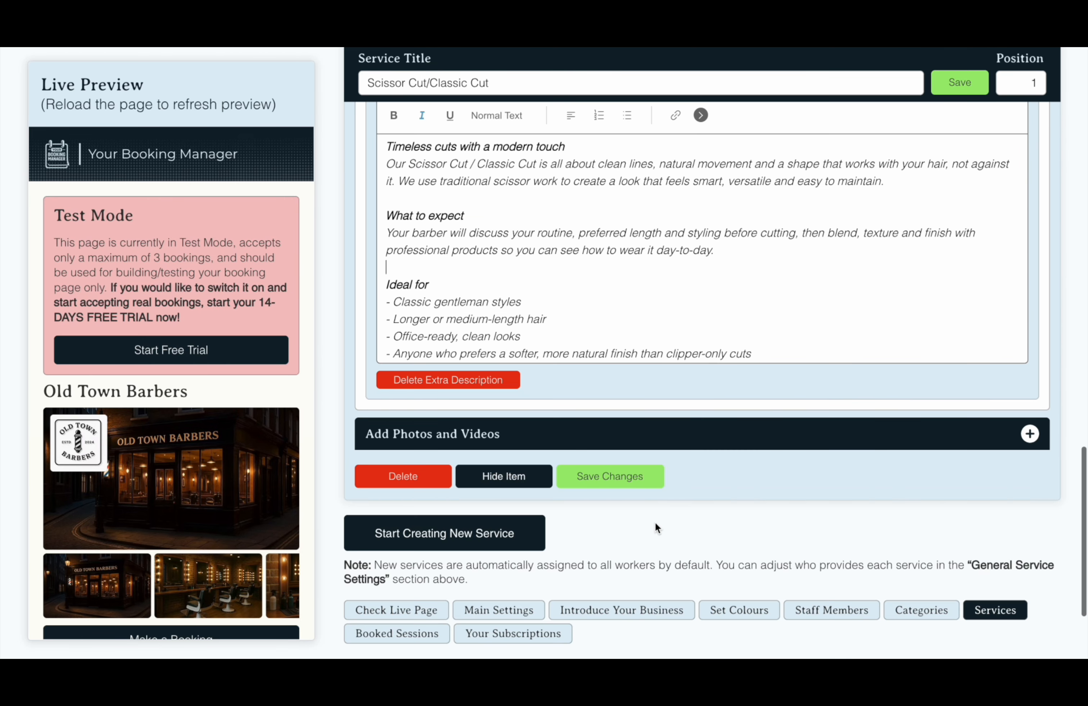
Upload haircut2.jpg as the main service image and child.jpg as an additional photo
{"action": "left_click", "coordinate": [668, 431]}
{"action": "scroll", "coordinate": [668, 429], "scroll_direction": "down", "scroll_amount": 5}
{"action": "left_click", "coordinate": [614, 383]}
{"action": "scroll", "coordinate": [620, 443], "scroll_direction": "down", "scroll_amount": 3}
{"action": "left_click", "coordinate": [480, 398]}
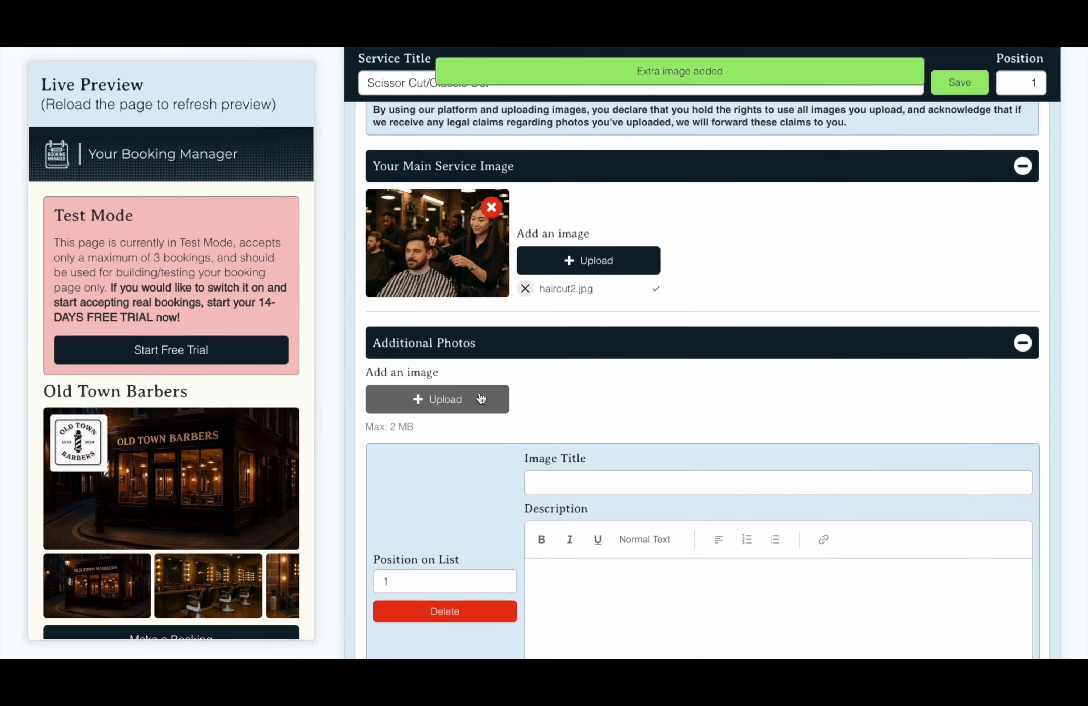
{"action": "scroll", "coordinate": [622, 419], "scroll_direction": "down", "scroll_amount": 10}
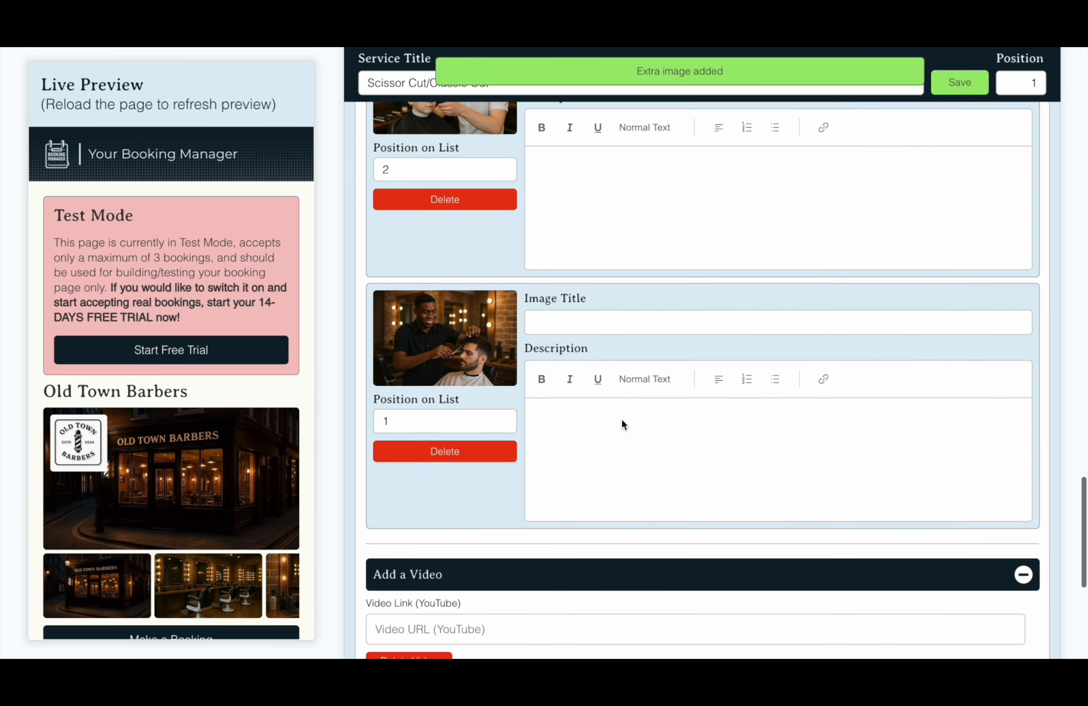
{"action": "scroll", "coordinate": [621, 419], "scroll_direction": "down", "scroll_amount": 2}
{"action": "left_click", "coordinate": [597, 484]}
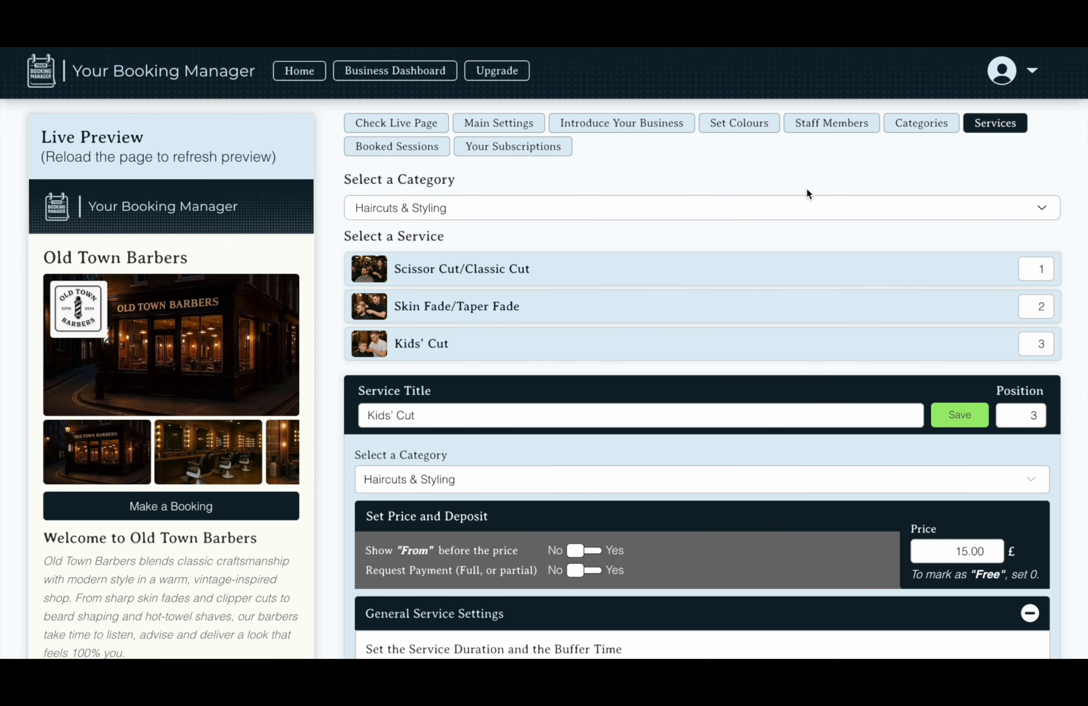
Create the One Grade service under Haircuts & Styling, priced at 29.00
{"action": "scroll", "coordinate": [772, 287], "scroll_direction": "down", "scroll_amount": 15}
{"action": "scroll", "coordinate": [771, 285], "scroll_direction": "down", "scroll_amount": 4}
{"action": "left_click", "coordinate": [442, 381]}
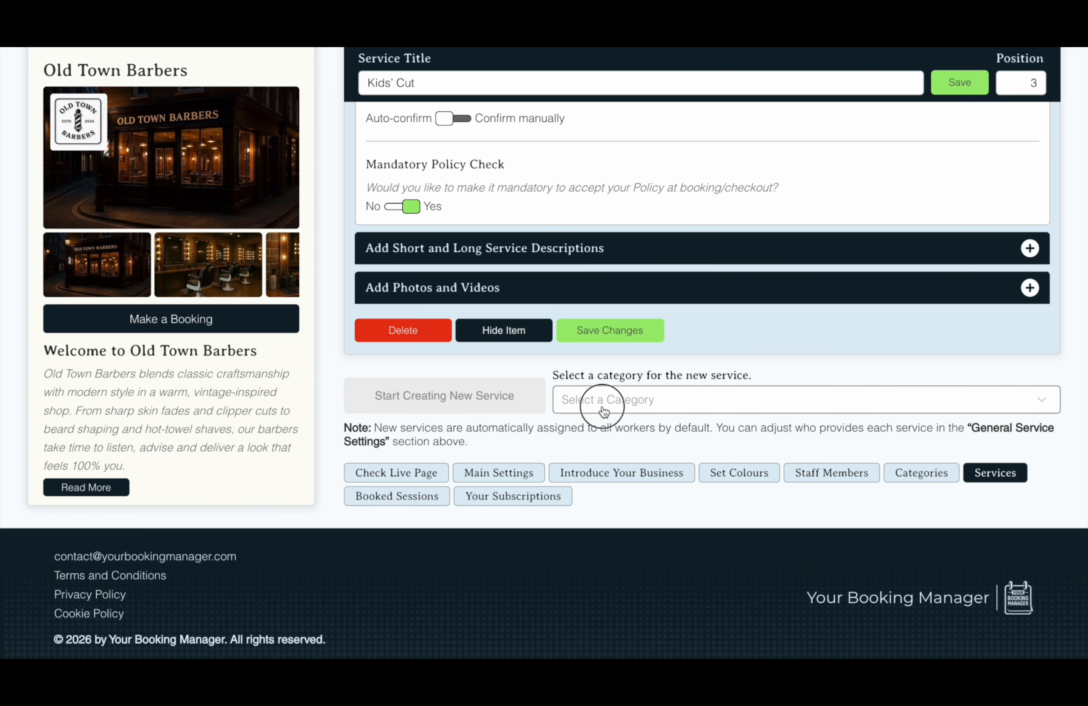
{"action": "left_click", "coordinate": [604, 412]}
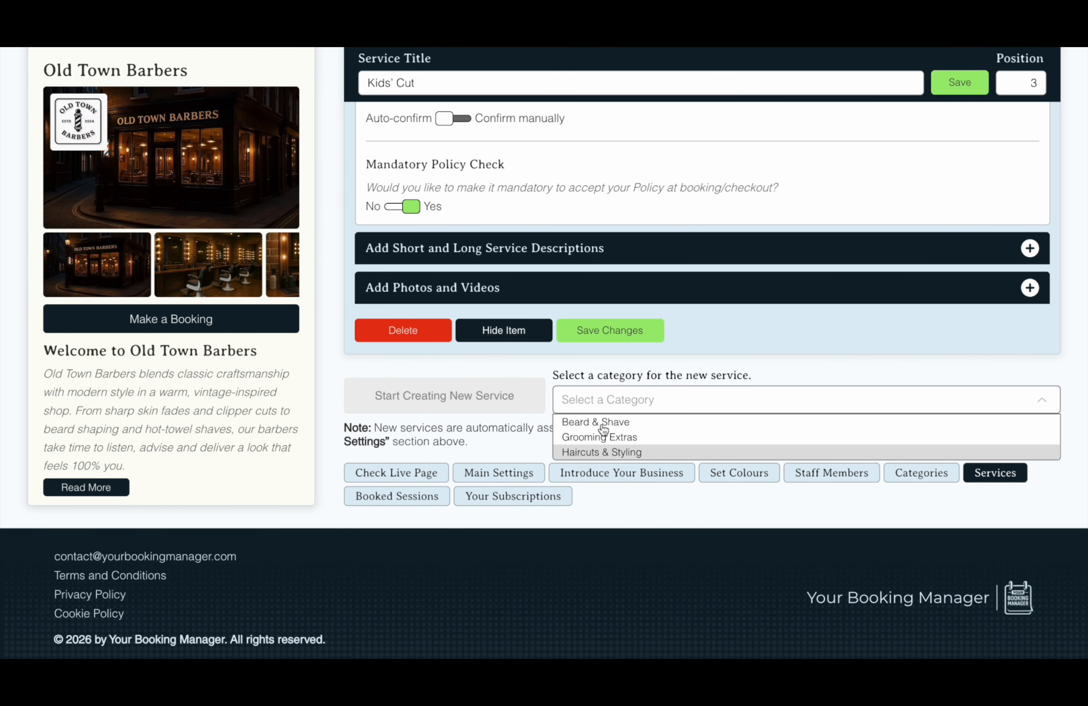
{"action": "left_click", "coordinate": [600, 452]}
{"action": "left_click", "coordinate": [587, 470]}
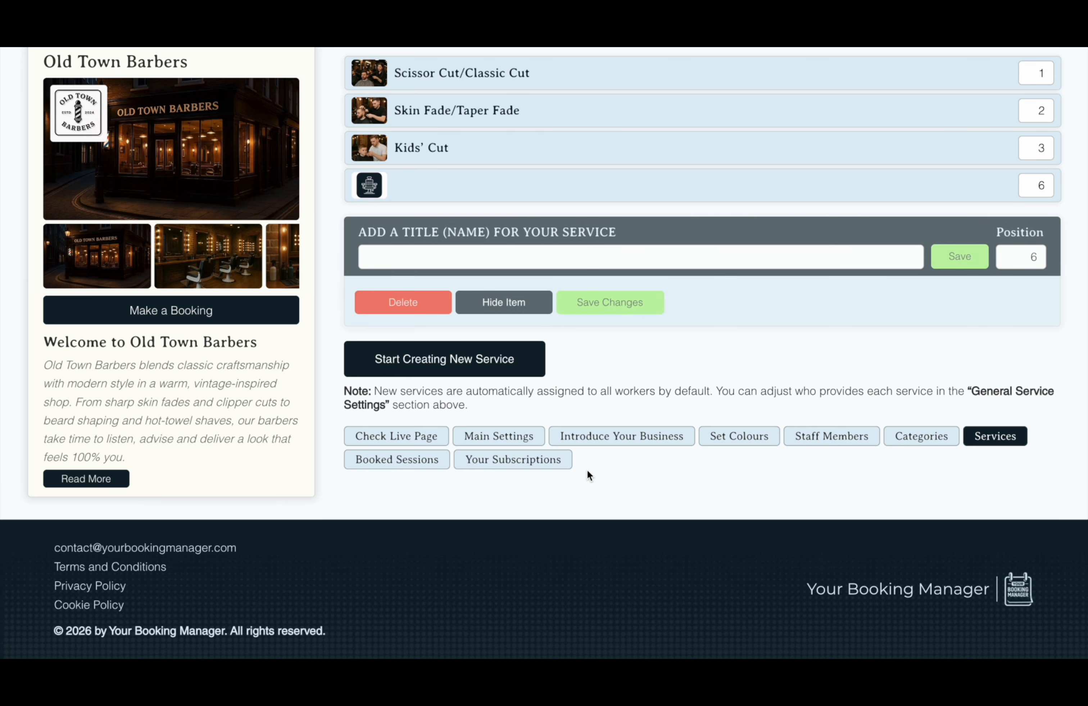
{"action": "left_click", "coordinate": [601, 261]}
{"action": "type", "text": "One Grade"}
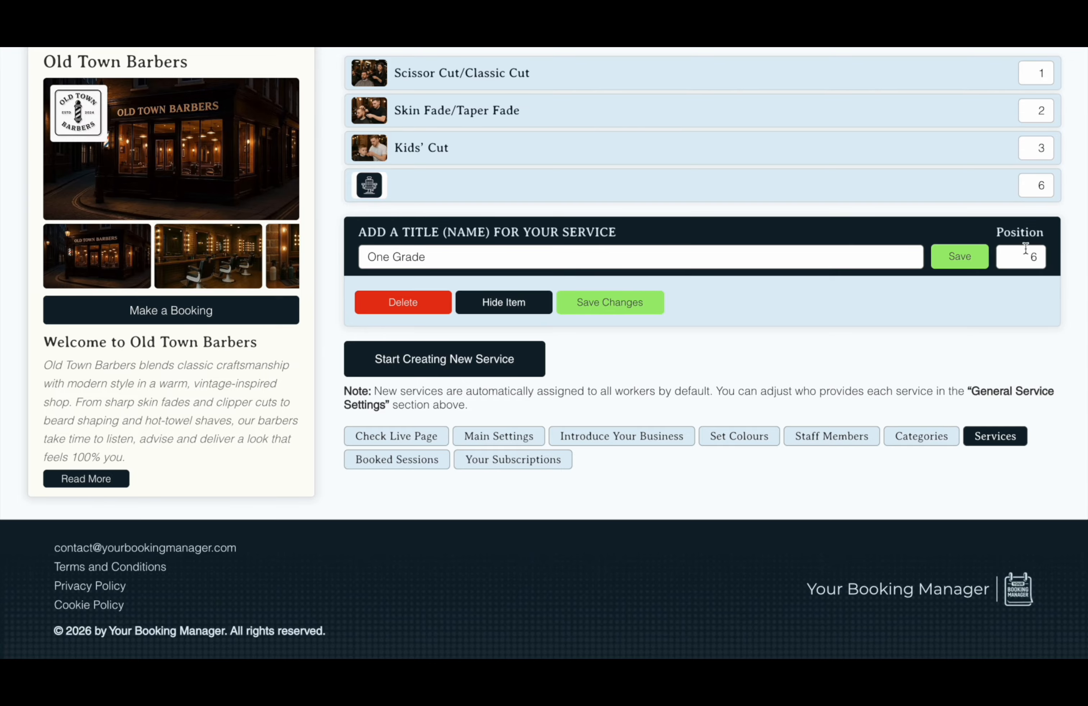
{"action": "left_click", "coordinate": [960, 257]}
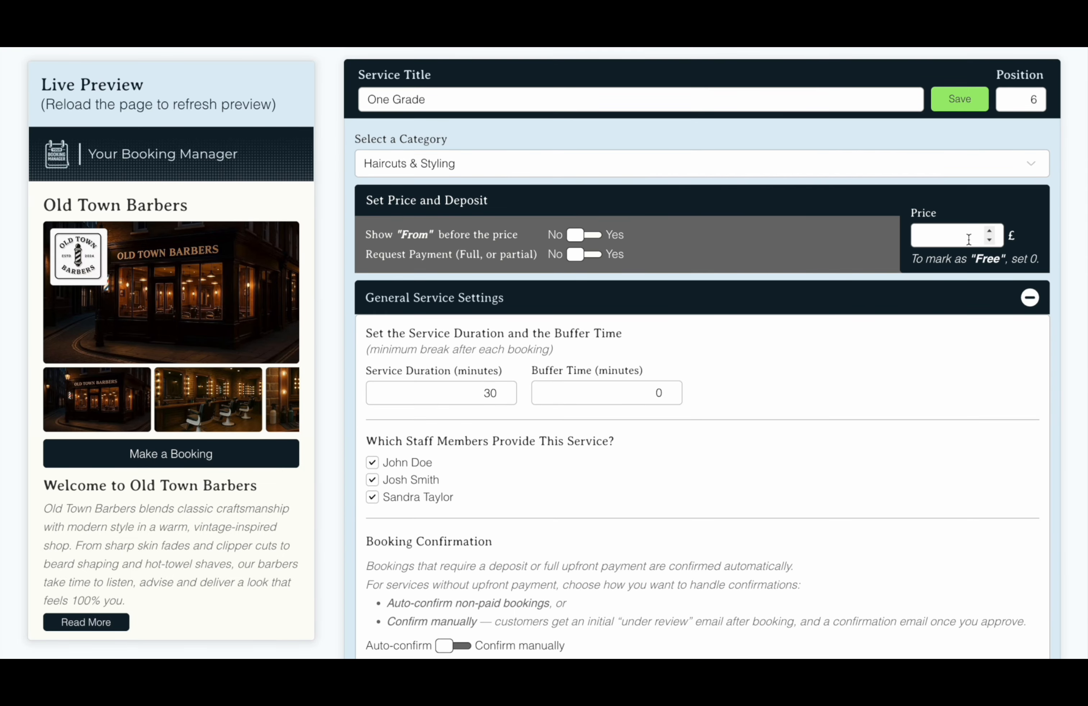
{"action": "left_click", "coordinate": [863, 363]}
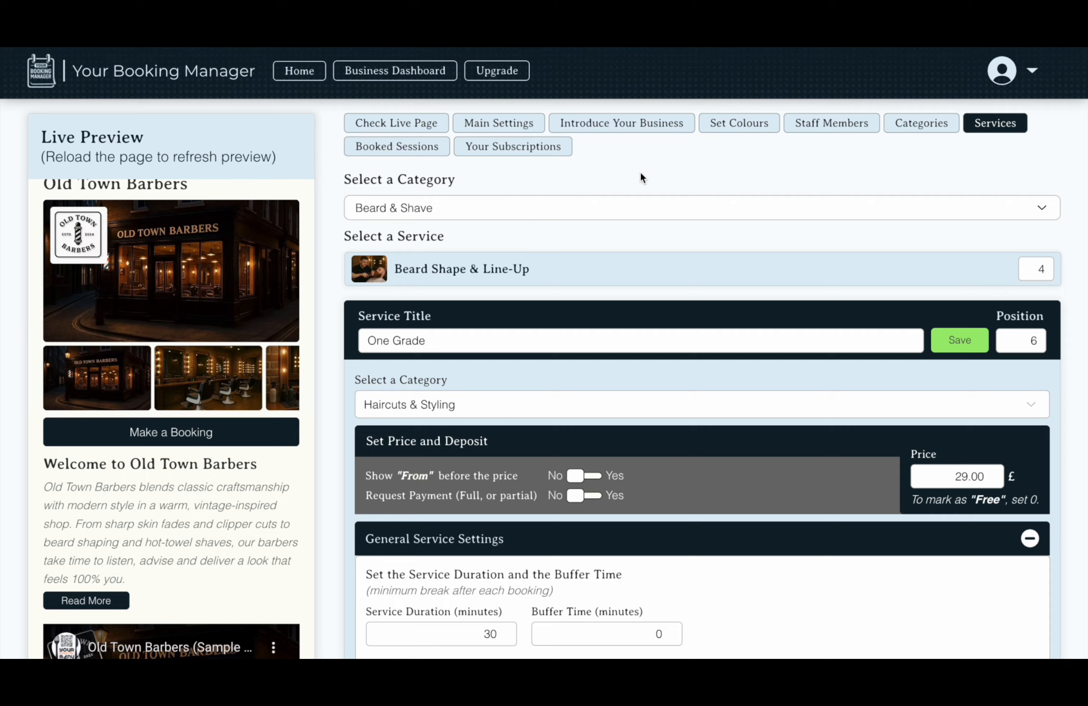
Filter the services list to Haircuts & Styling and open Kids' Cut
{"action": "left_click", "coordinate": [640, 212]}
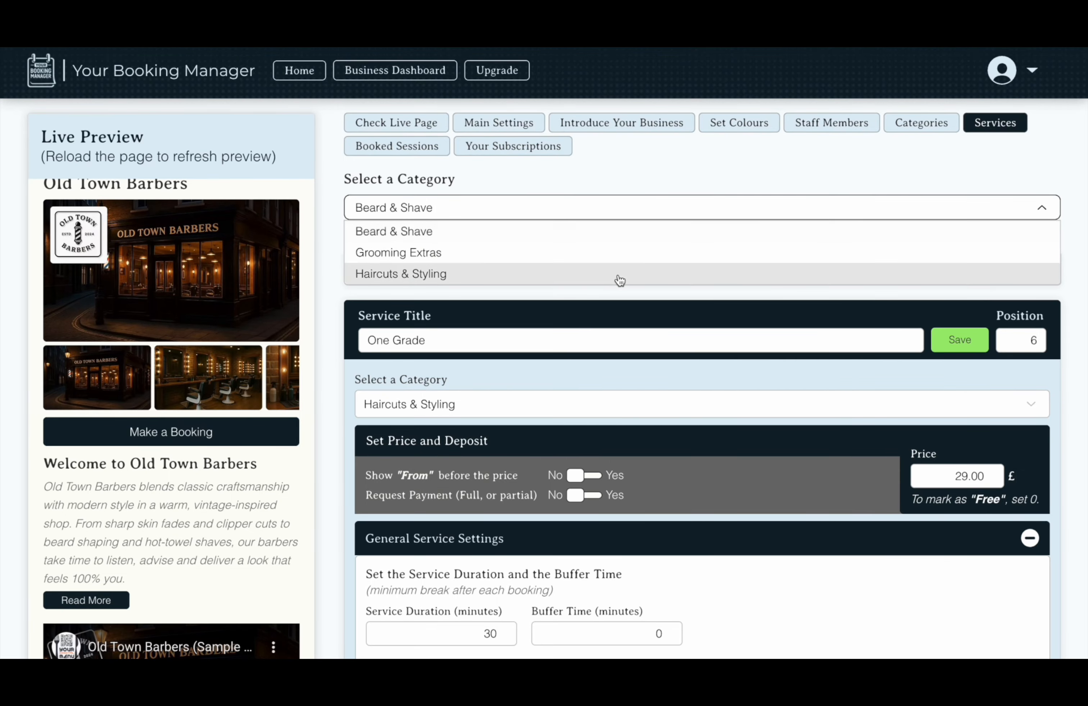
{"action": "left_click", "coordinate": [620, 276]}
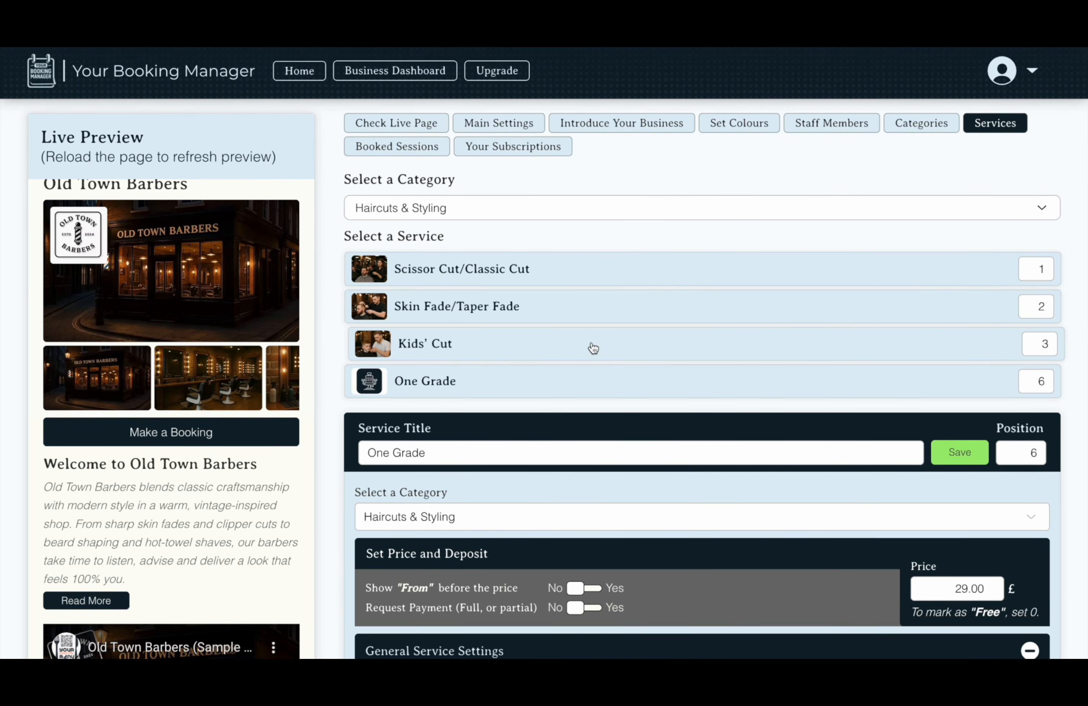
{"action": "left_click", "coordinate": [593, 348]}
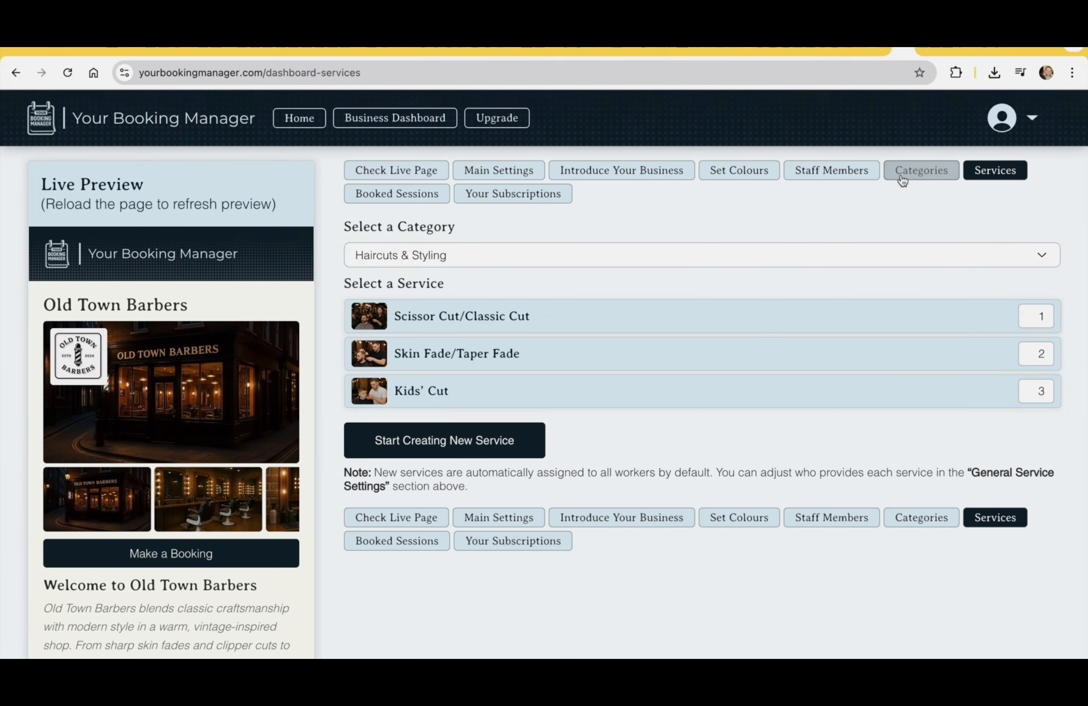
Review the Categories settings and the category carousel in the Live Preview
{"action": "left_click", "coordinate": [901, 179]}
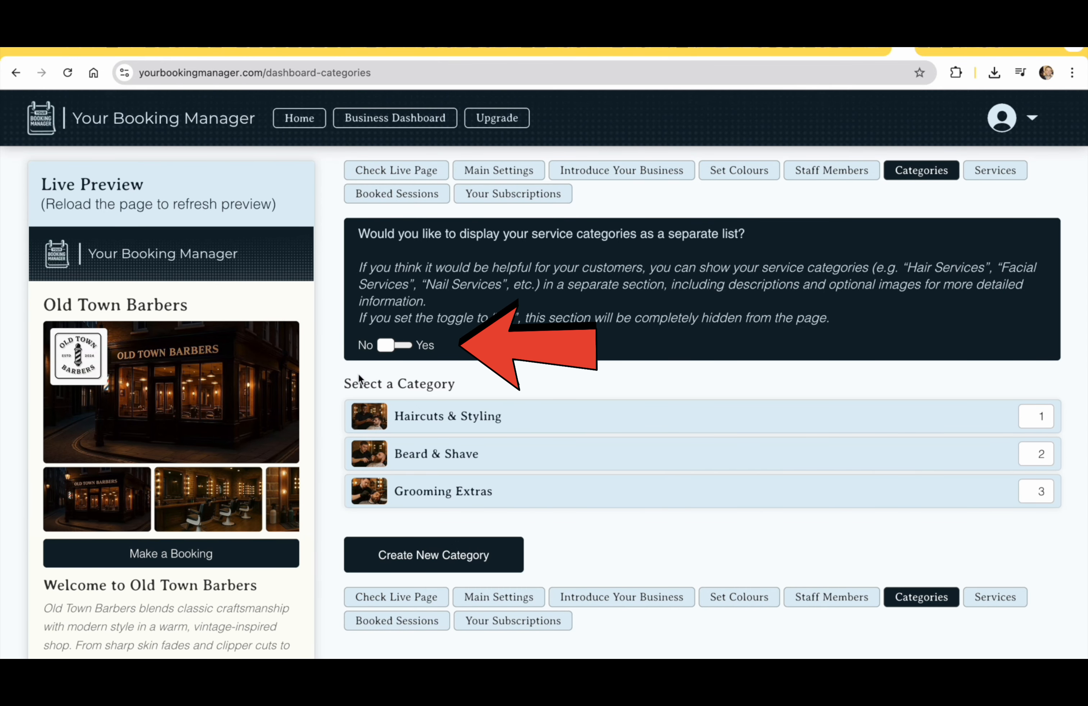
{"action": "scroll", "coordinate": [296, 407], "scroll_direction": "down", "scroll_amount": 10}
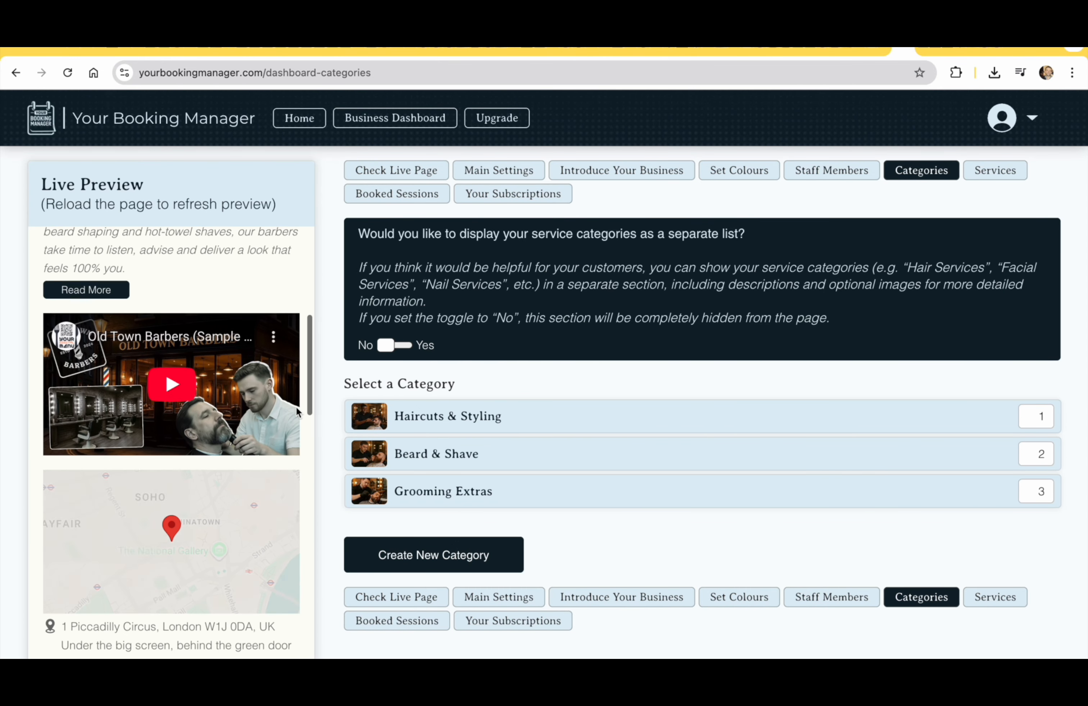
{"action": "scroll", "coordinate": [296, 407], "scroll_direction": "down", "scroll_amount": 12}
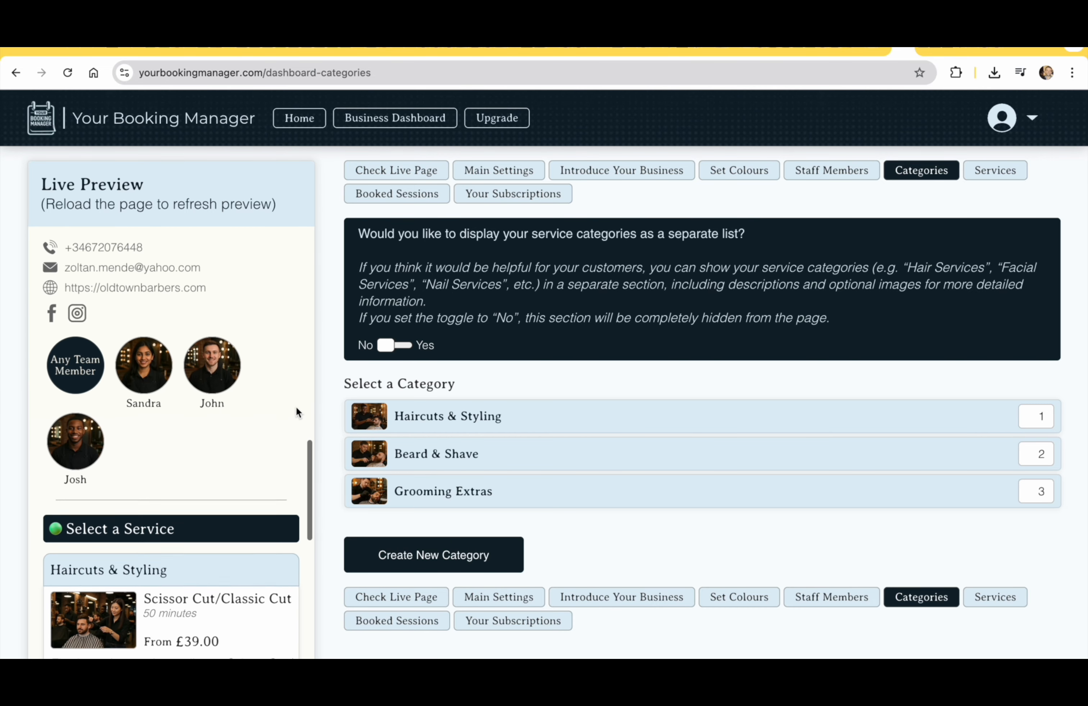
{"action": "scroll", "coordinate": [295, 406], "scroll_direction": "down", "scroll_amount": 1}
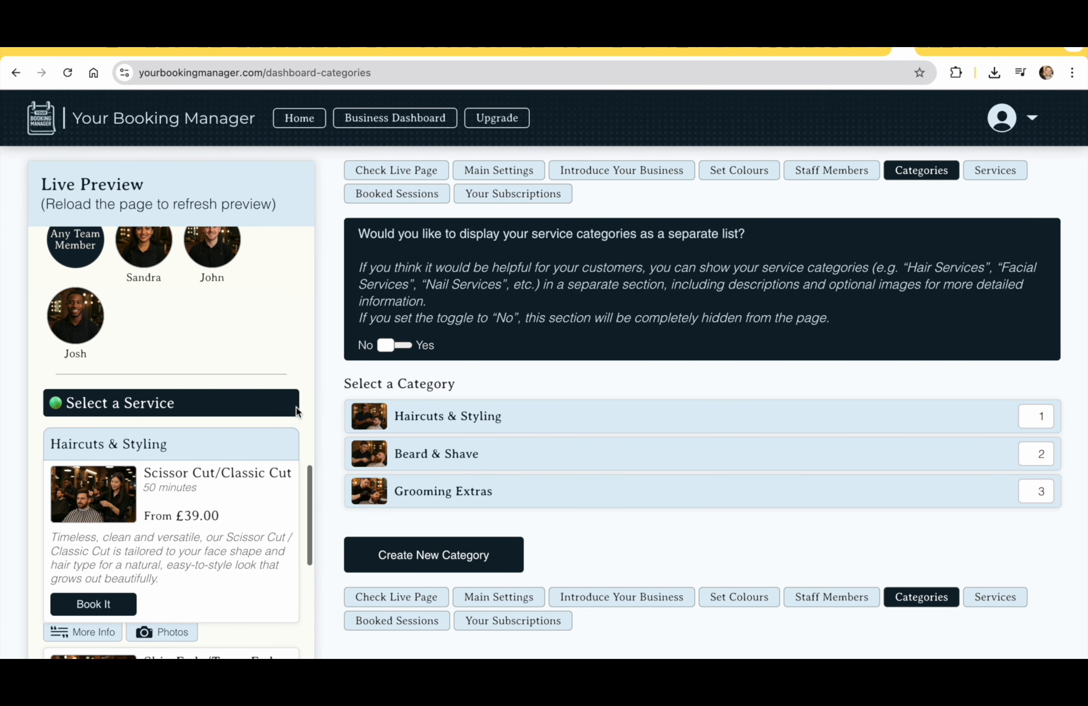
{"action": "scroll", "coordinate": [295, 407], "scroll_direction": "up", "scroll_amount": 1}
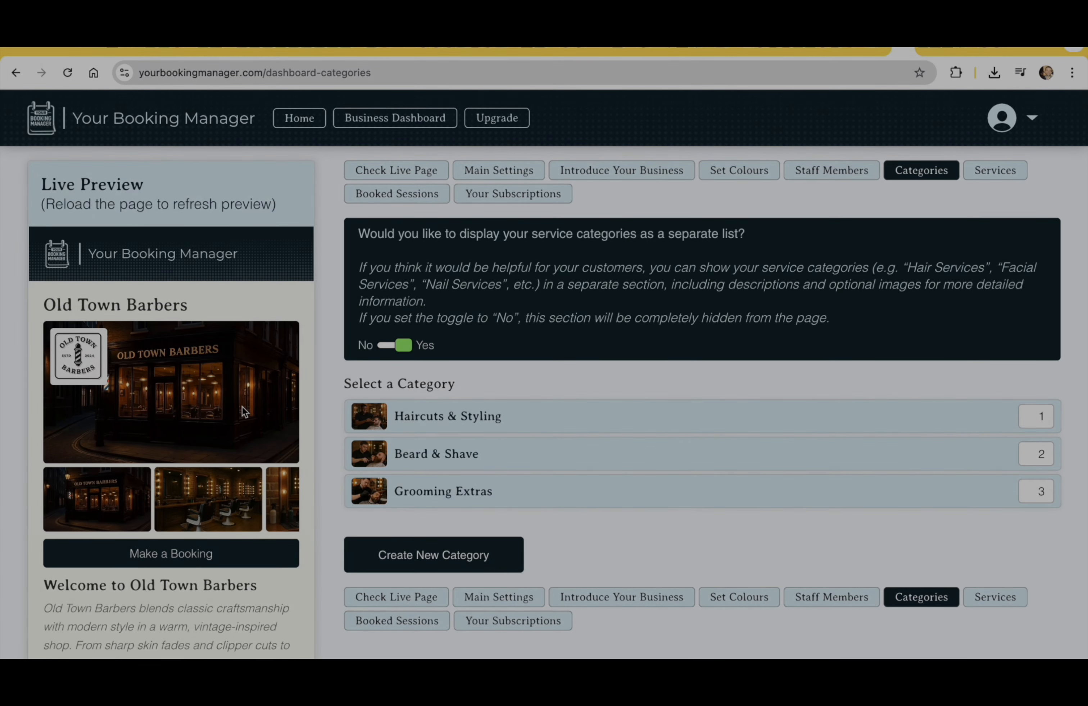
{"action": "scroll", "coordinate": [241, 407], "scroll_direction": "down", "scroll_amount": 10}
{"action": "scroll", "coordinate": [241, 407], "scroll_direction": "down", "scroll_amount": 4}
{"action": "scroll", "coordinate": [241, 406], "scroll_direction": "right", "scroll_amount": 2}
{"action": "scroll", "coordinate": [241, 406], "scroll_direction": "right", "scroll_amount": 3}
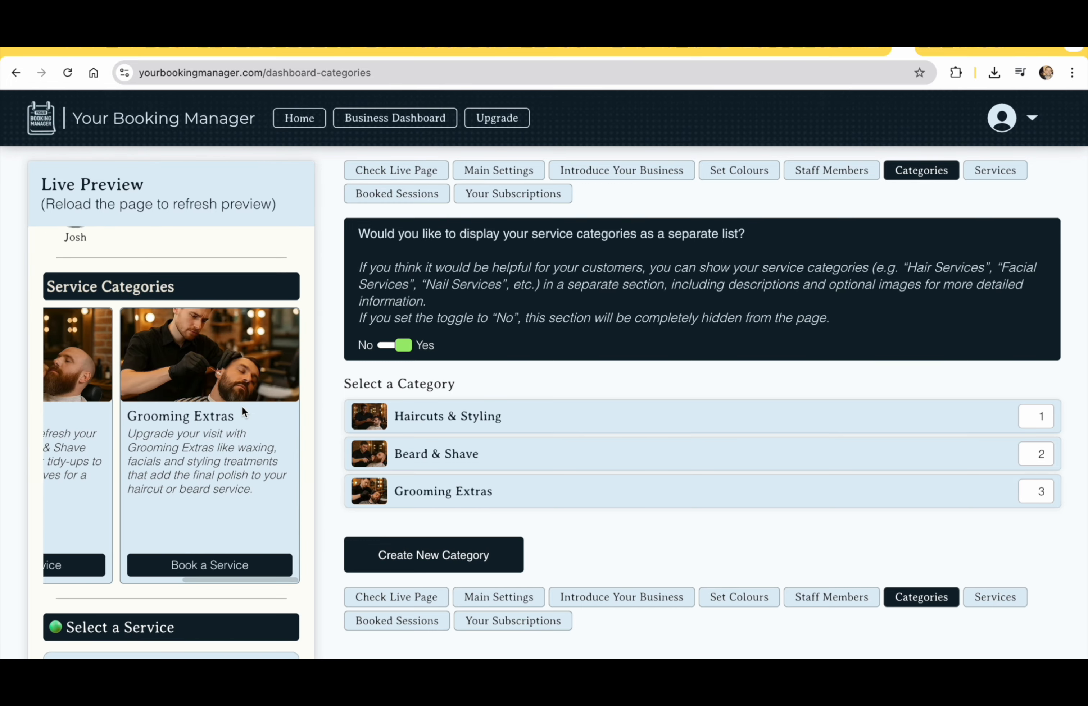
{"action": "scroll", "coordinate": [241, 406], "scroll_direction": "left", "scroll_amount": 5}
Browse through the Haircuts & Styling category photos in the preview
{"action": "left_click", "coordinate": [137, 542]}
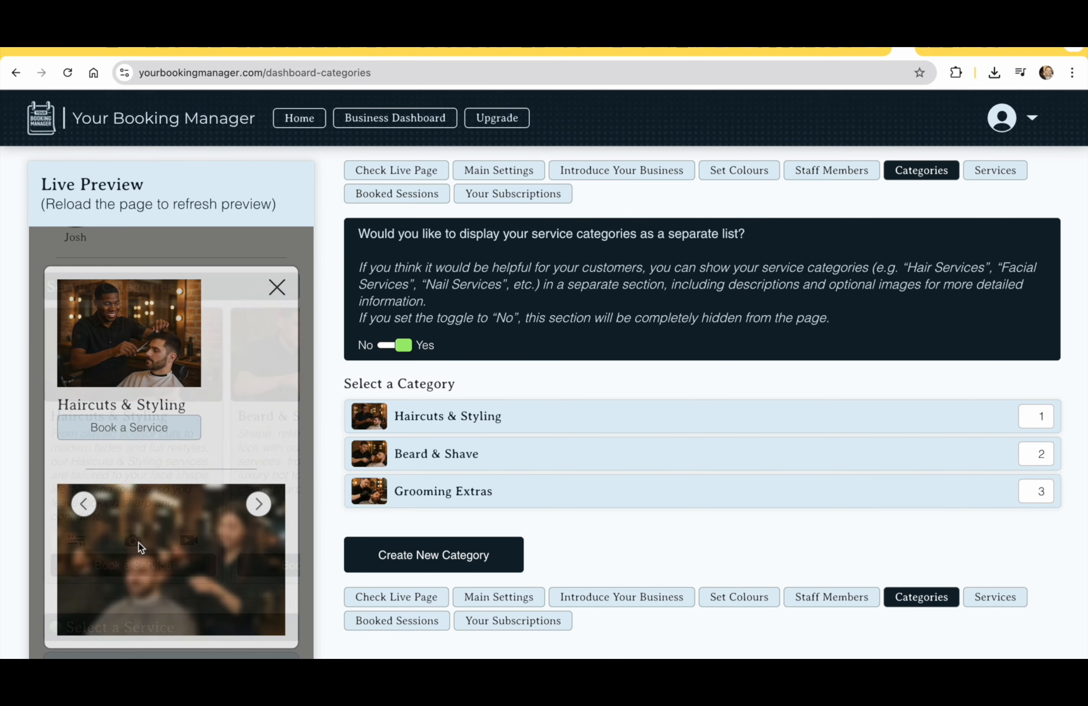
{"action": "left_click", "coordinate": [259, 505]}
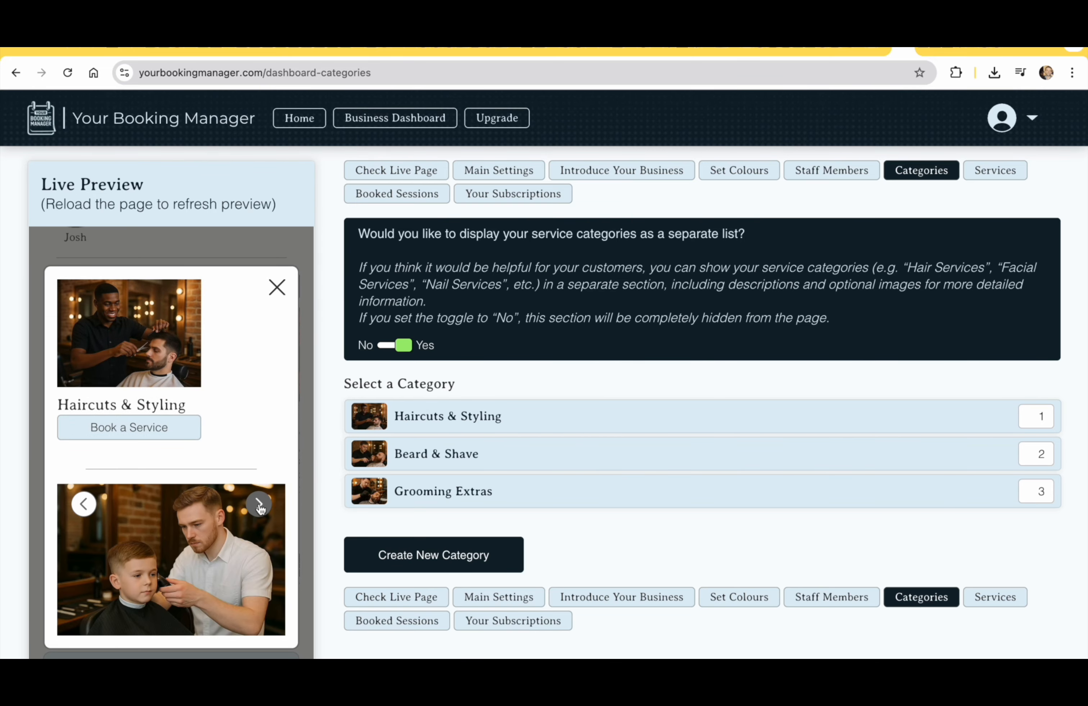
{"action": "left_click", "coordinate": [259, 505]}
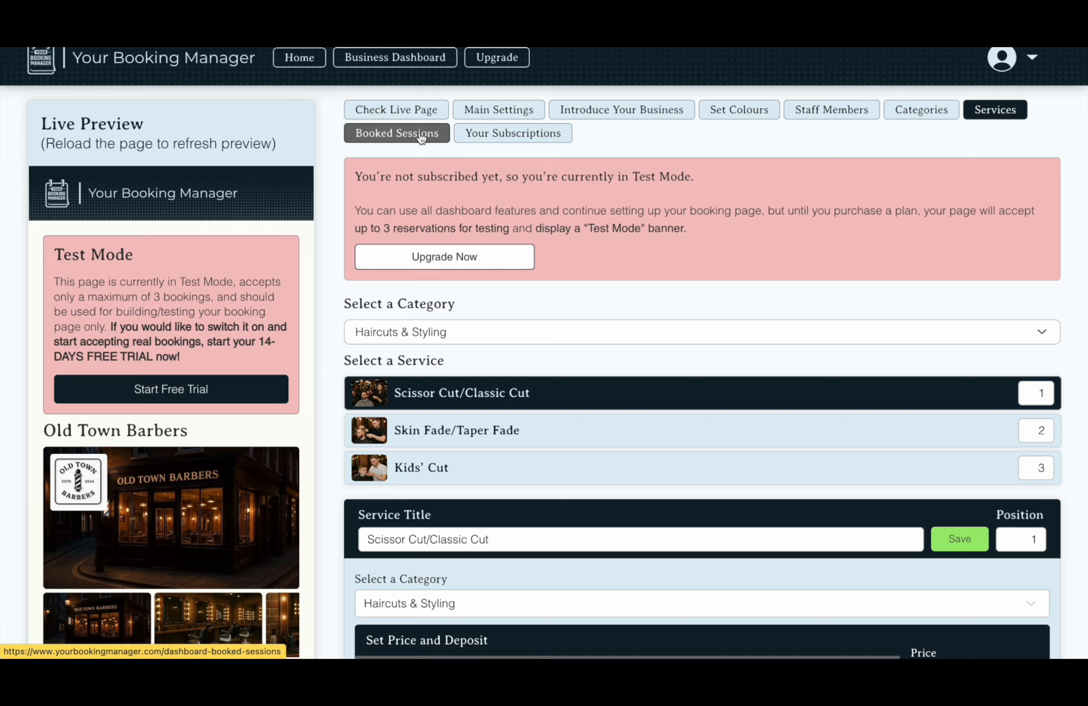
Open Booked Sessions and bring up both the Add Booking and Block Time forms
{"action": "left_click", "coordinate": [422, 156]}
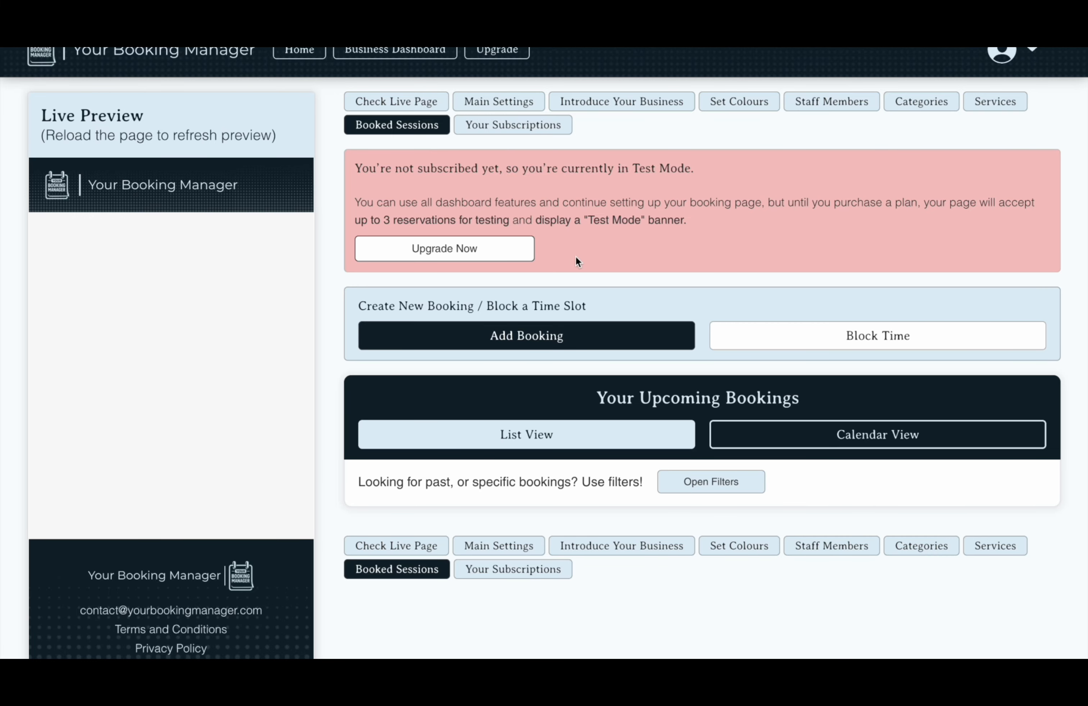
{"action": "left_click", "coordinate": [559, 340]}
{"action": "scroll", "coordinate": [560, 341], "scroll_direction": "down", "scroll_amount": 2}
{"action": "scroll", "coordinate": [560, 341], "scroll_direction": "up", "scroll_amount": 2}
{"action": "left_click", "coordinate": [833, 103]}
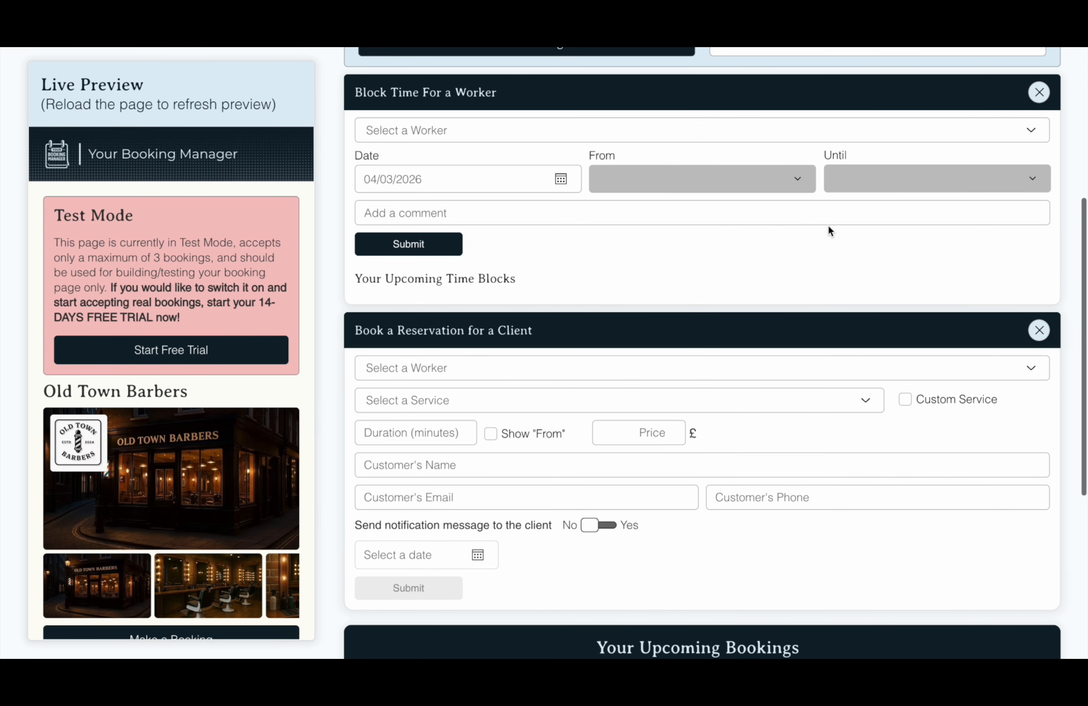
{"action": "scroll", "coordinate": [829, 230], "scroll_direction": "up", "scroll_amount": 3}
{"action": "scroll", "coordinate": [828, 227], "scroll_direction": "up", "scroll_amount": 4}
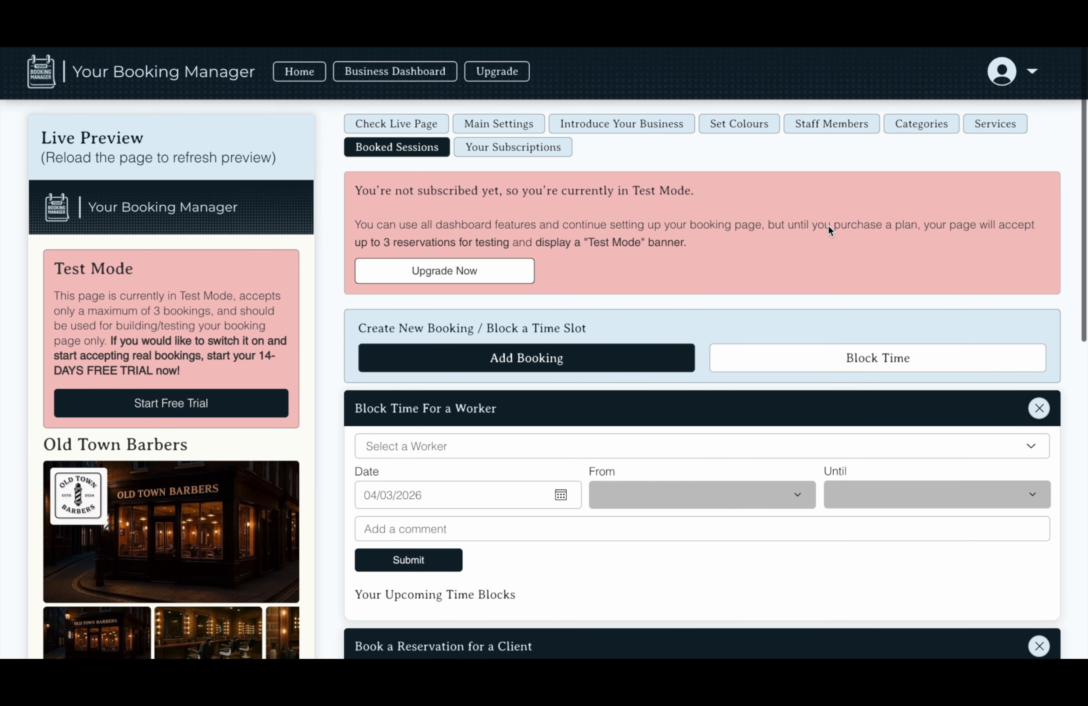
In Your Subscriptions, enter 1 worker and choose the Monthly plan's free trial
{"action": "left_click", "coordinate": [564, 155]}
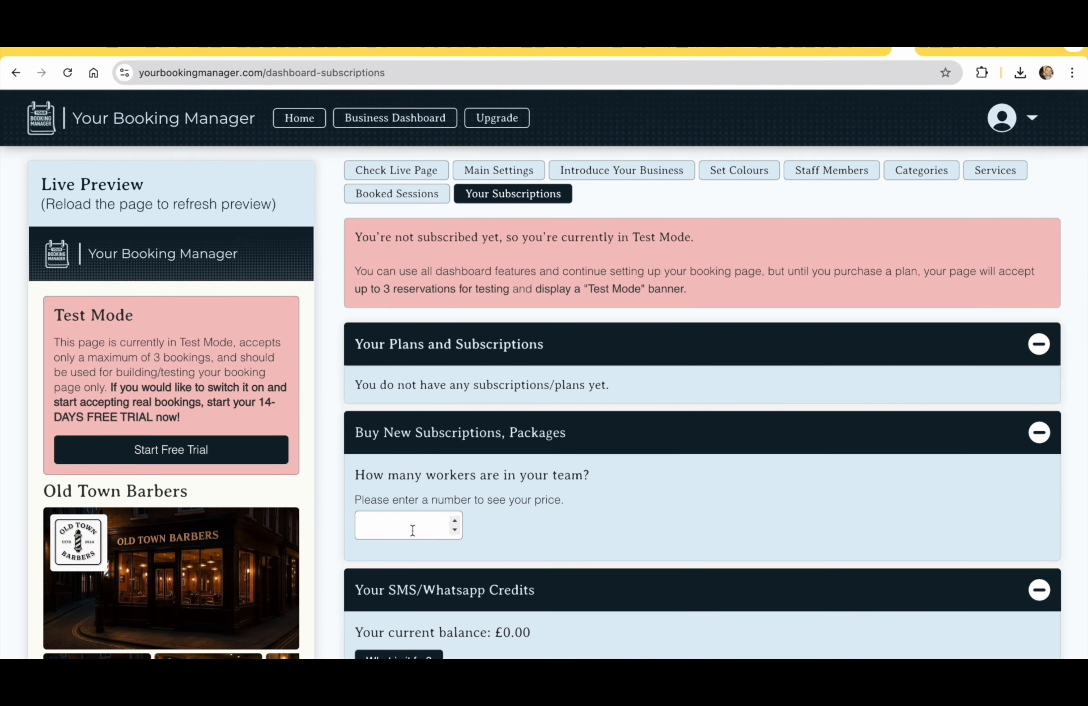
{"action": "left_click", "coordinate": [413, 530]}
{"action": "type", "text": "1"}
{"action": "scroll", "coordinate": [628, 508], "scroll_direction": "down", "scroll_amount": 5}
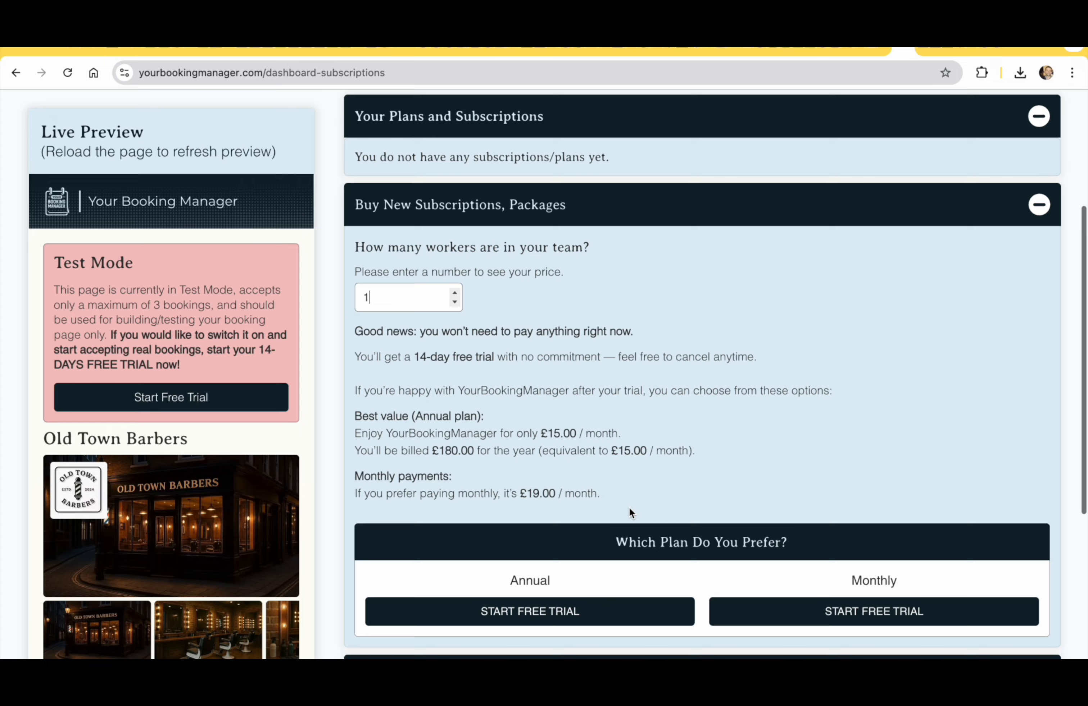
{"action": "left_click", "coordinate": [840, 588]}
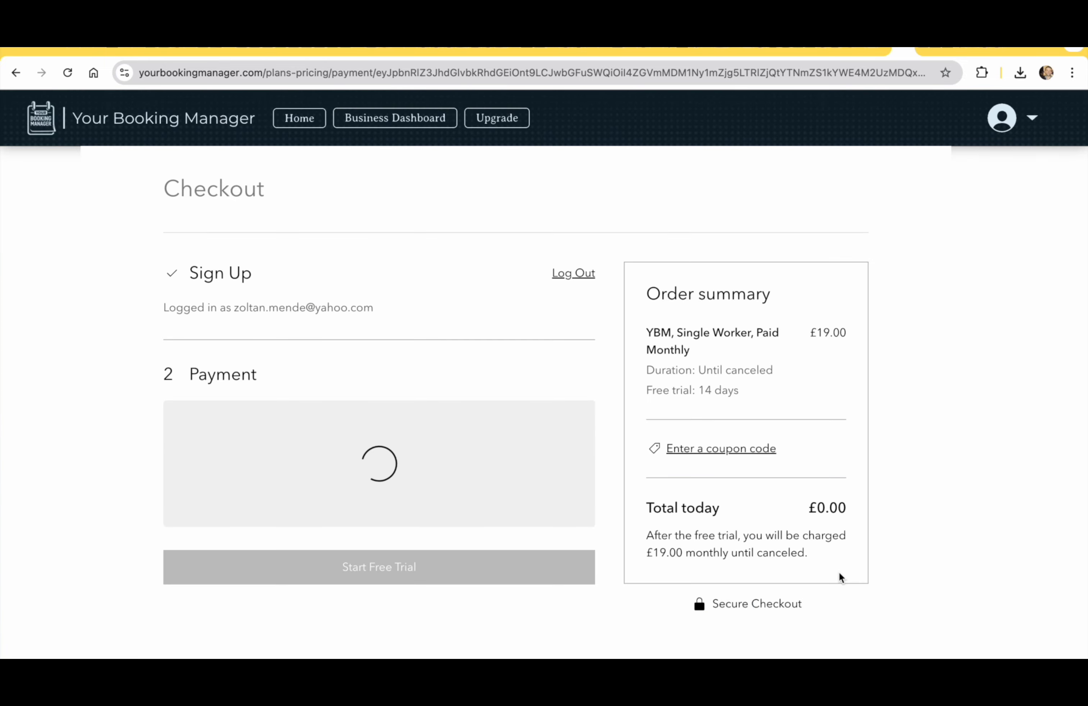
On Checkout, enter coupon 'TE' and confirm the £19.00 monthly free-trial order
{"action": "left_click", "coordinate": [764, 450]}
{"action": "type", "text": "TEST5"}
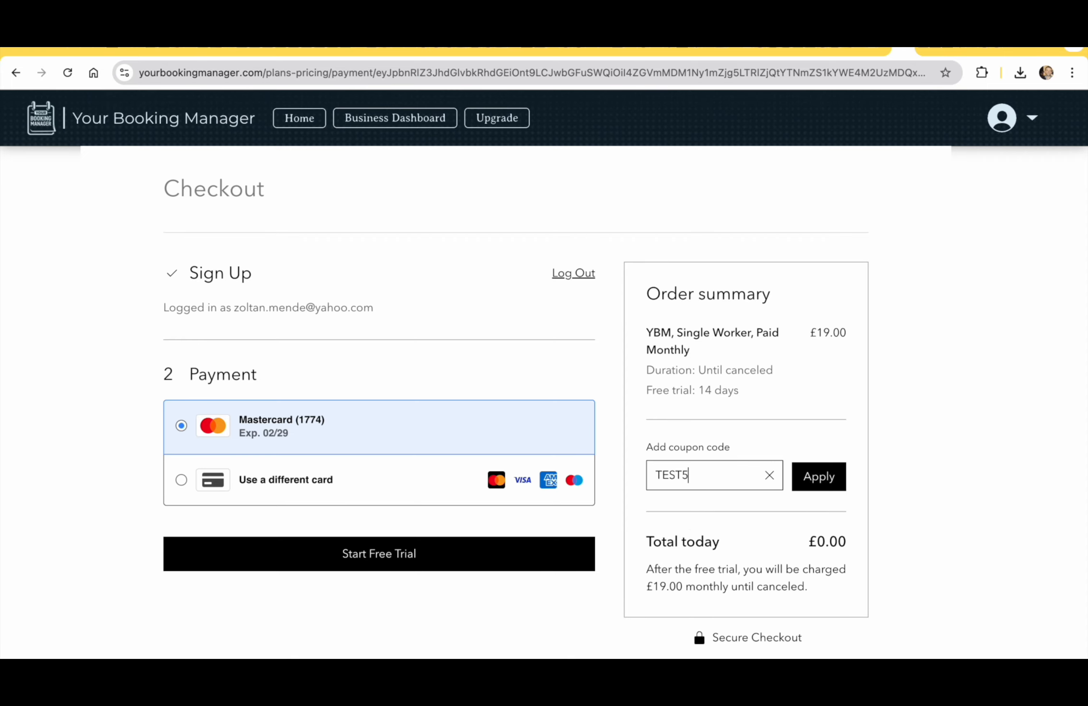
{"action": "left_click", "coordinate": [476, 553]}
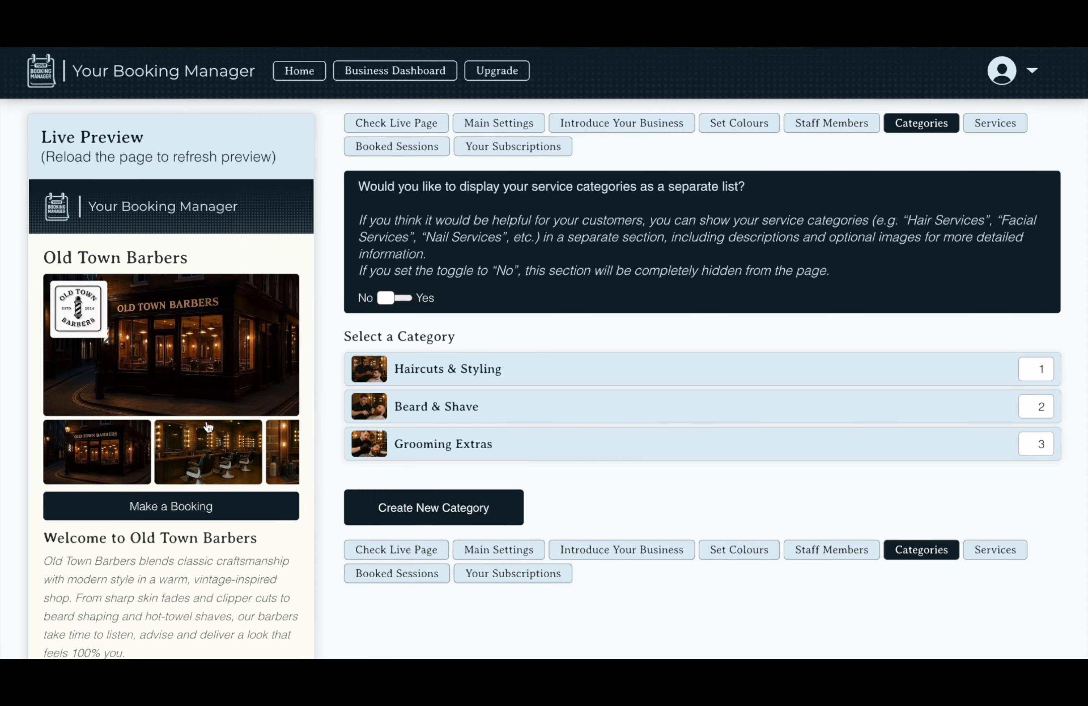
{"action": "scroll", "coordinate": [207, 420], "scroll_direction": "down", "scroll_amount": 5}
{"action": "scroll", "coordinate": [207, 420], "scroll_direction": "down", "scroll_amount": 10}
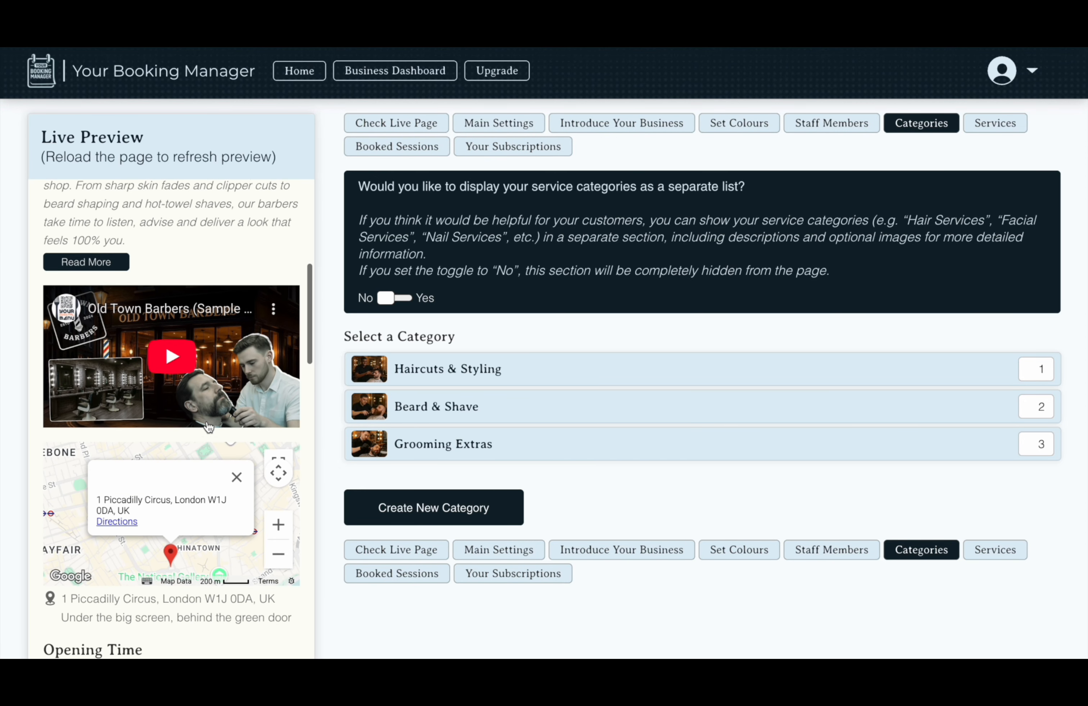
{"action": "scroll", "coordinate": [208, 426], "scroll_direction": "down", "scroll_amount": 8}
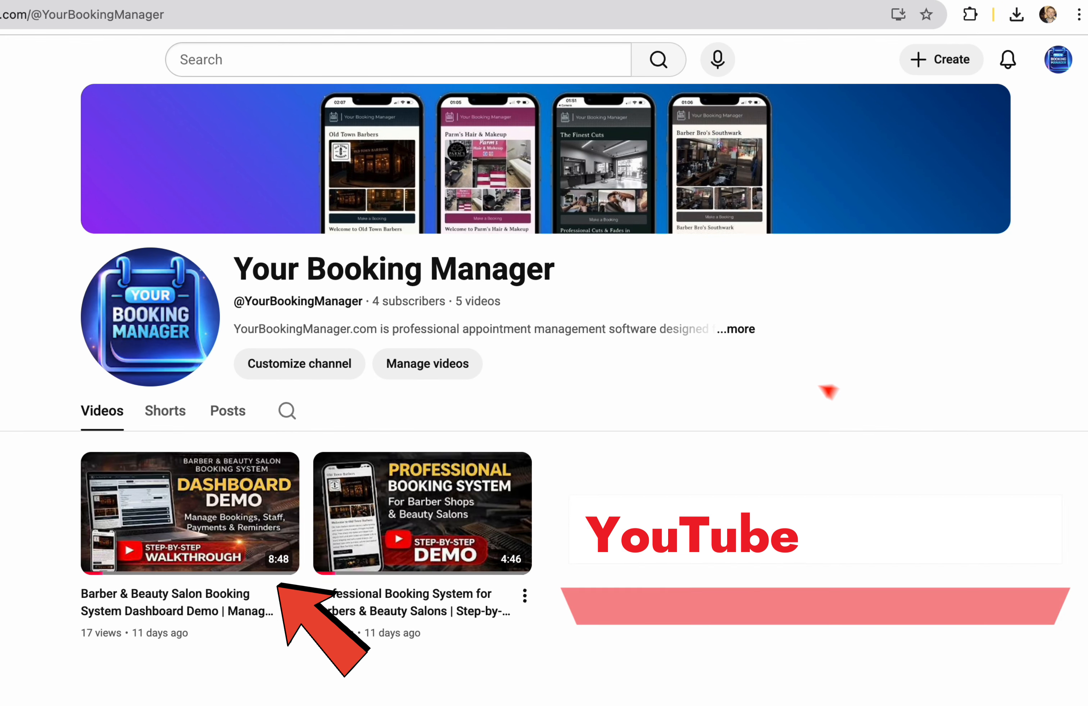
{"action": "left_click", "coordinate": [294, 525]}
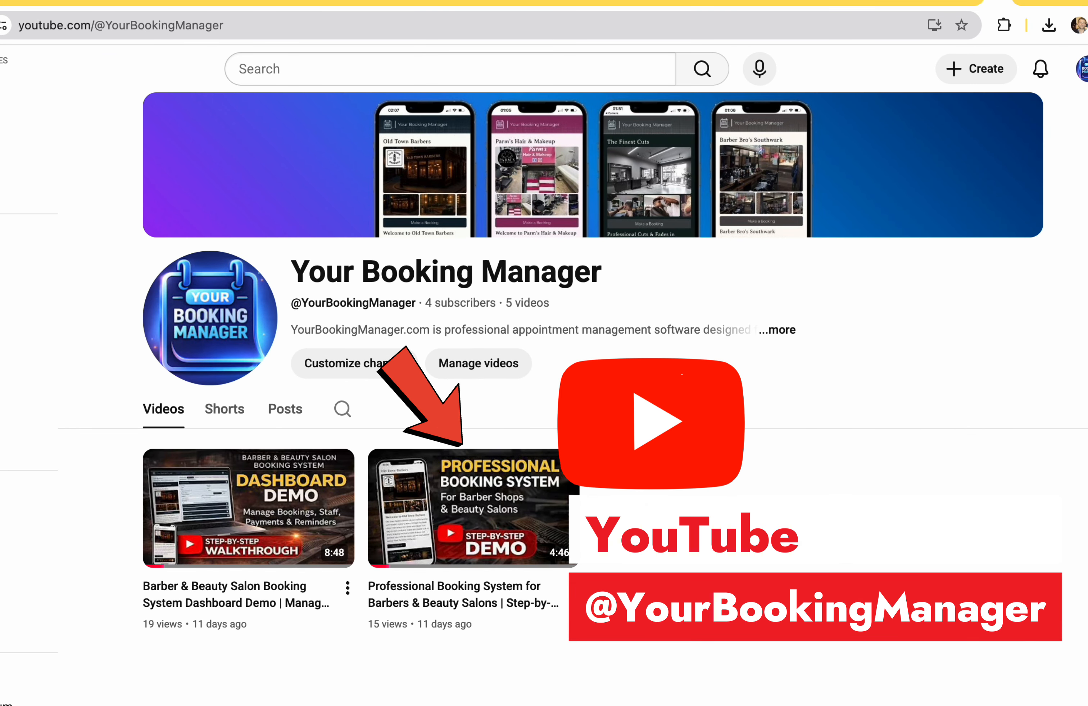
{"action": "left_click", "coordinate": [485, 532]}
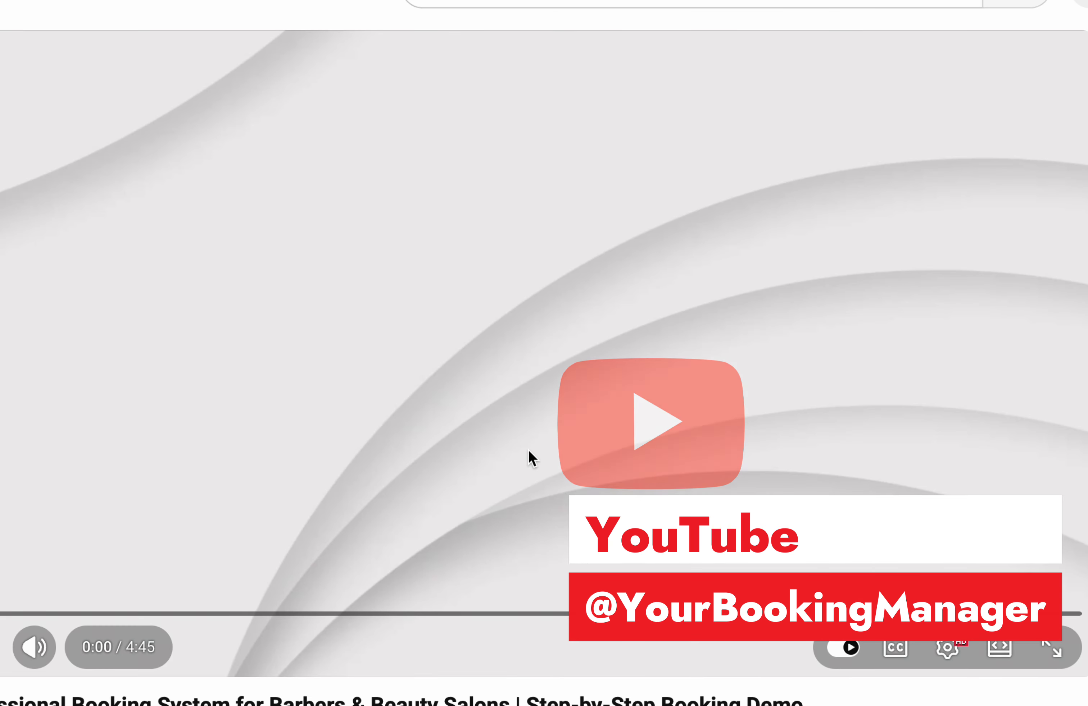